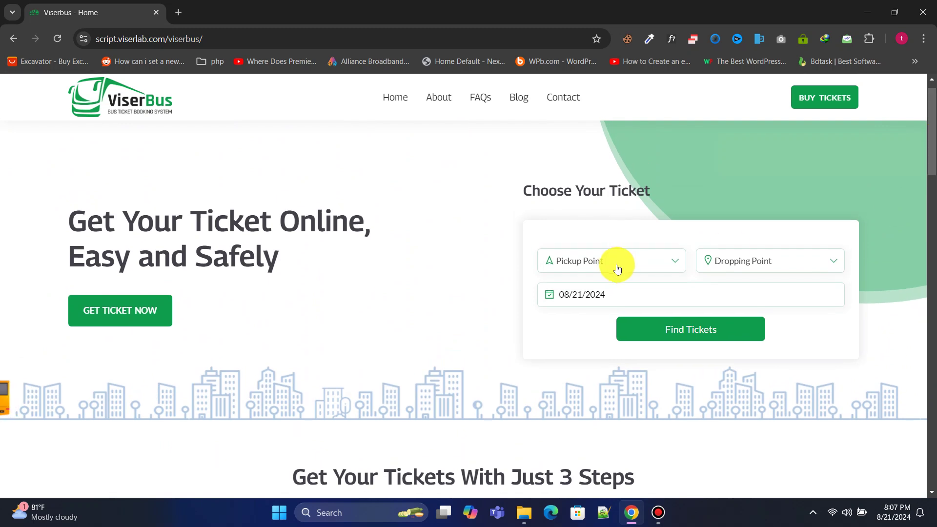
Step: Search tickets from Kansas to Echo Bass and open seat selection for the AC trip
{"action": "left_click", "coordinate": [577, 361]}
{"action": "left_click", "coordinate": [735, 261]}
{"action": "scroll", "coordinate": [747, 360], "scroll_direction": "down", "scroll_amount": 2}
{"action": "left_click", "coordinate": [751, 422]}
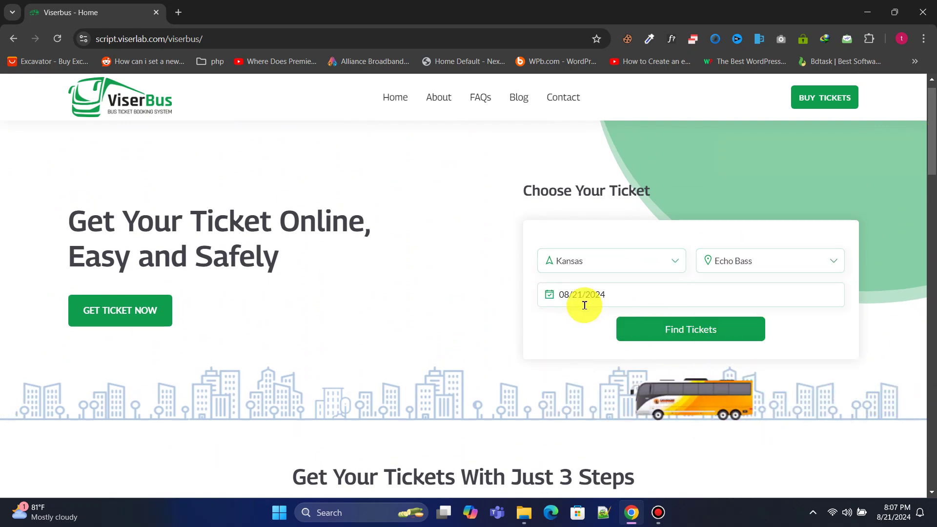
{"action": "left_click", "coordinate": [742, 334]}
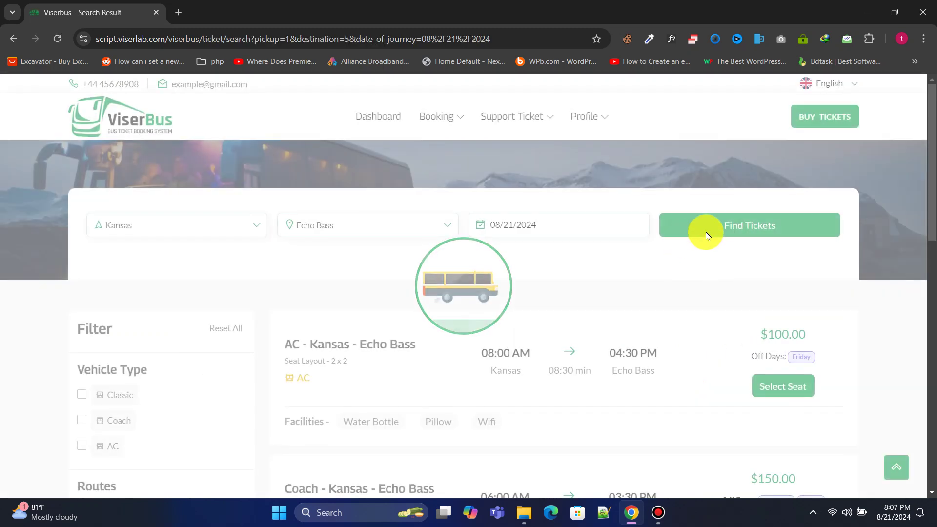
{"action": "left_click_drag", "start_coordinate": [933, 166], "coordinate": [931, 218]}
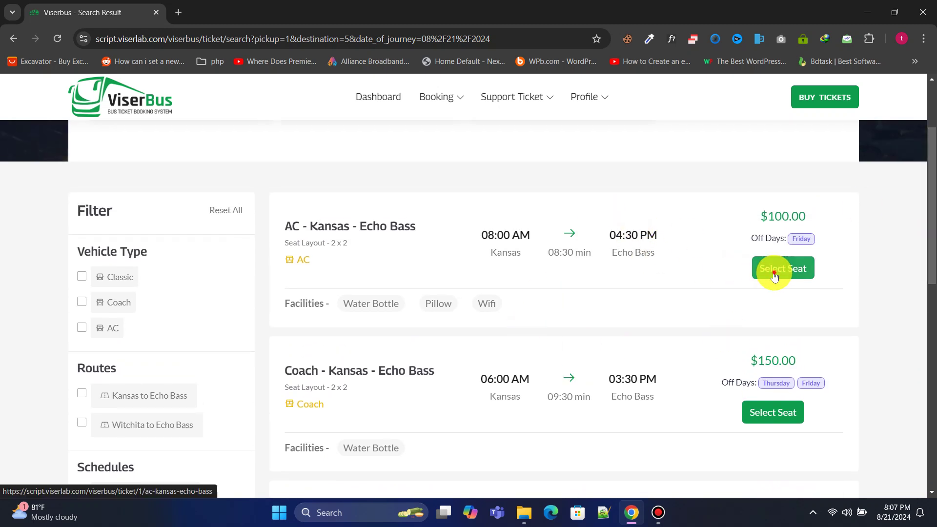
Step: Re-select Kansas as the pickup point and Echo Bass as the dropping point
{"action": "left_click_drag", "start_coordinate": [923, 193], "coordinate": [935, 272]}
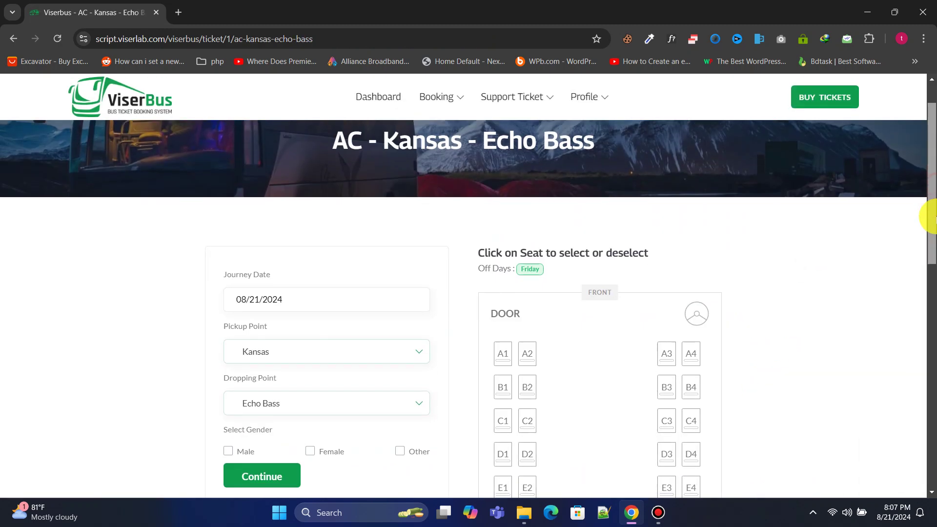
{"action": "left_click", "coordinate": [341, 315]}
{"action": "left_click", "coordinate": [288, 456]}
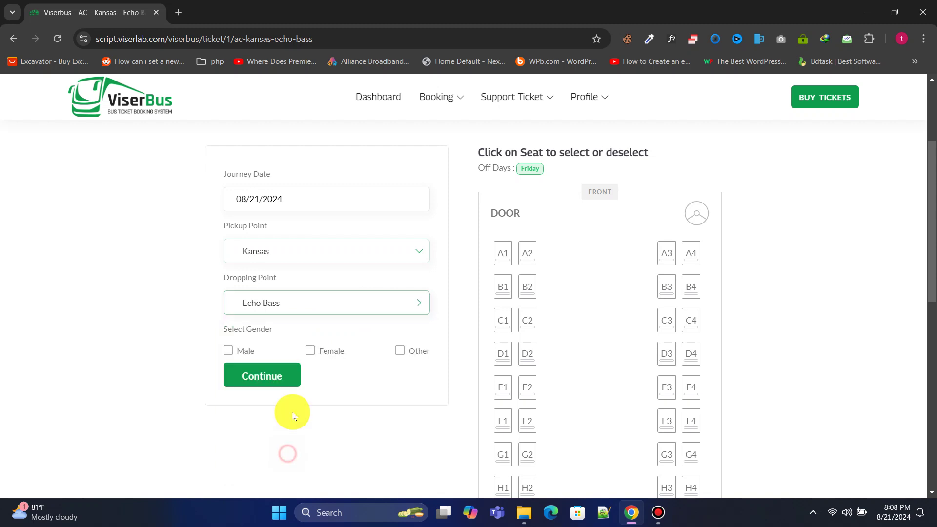
{"action": "left_click", "coordinate": [312, 256]}
{"action": "left_click", "coordinate": [283, 331]}
{"action": "left_click", "coordinate": [305, 250]}
{"action": "left_click", "coordinate": [273, 356]}
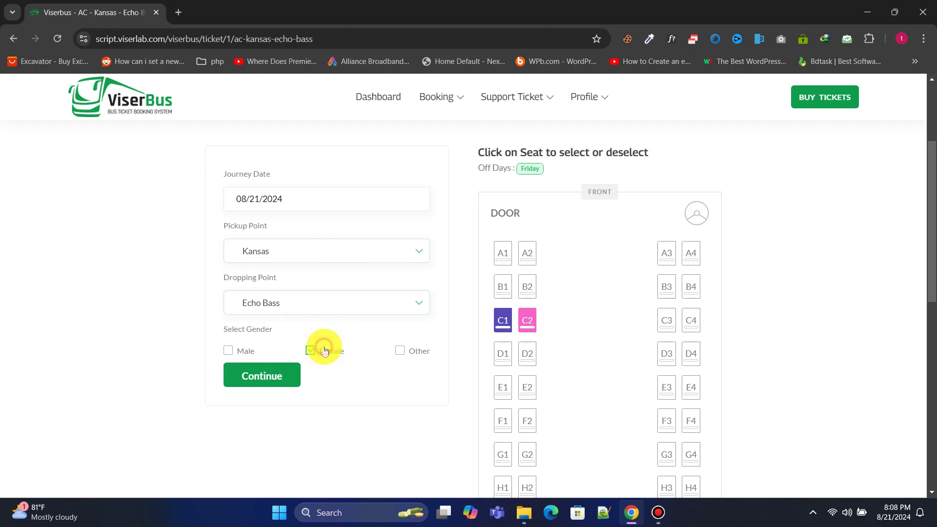
Step: Reserve seats E1 and E2 for a female passenger and continue to booking confirmation
{"action": "scroll", "coordinate": [570, 251], "scroll_direction": "down", "scroll_amount": 3}
{"action": "scroll", "coordinate": [542, 264], "scroll_direction": "down", "scroll_amount": 4}
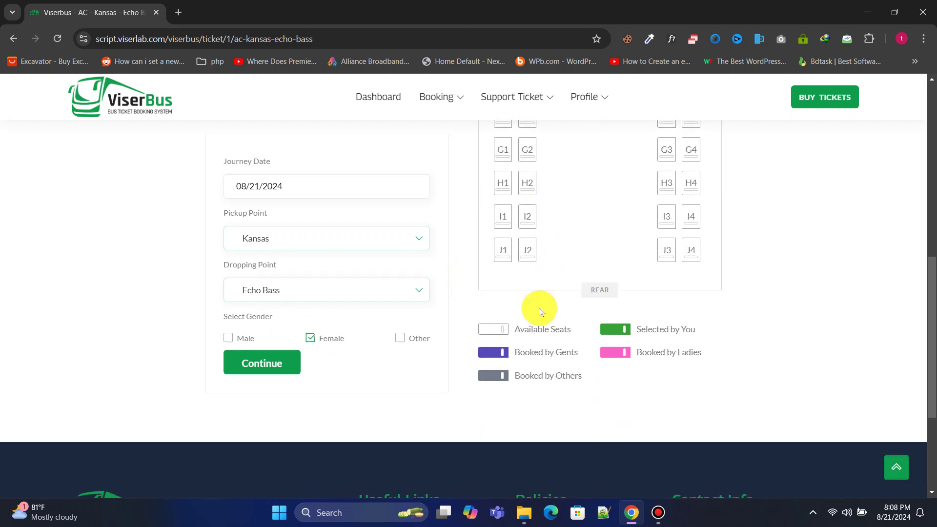
{"action": "scroll", "coordinate": [513, 366], "scroll_direction": "up", "scroll_amount": 1}
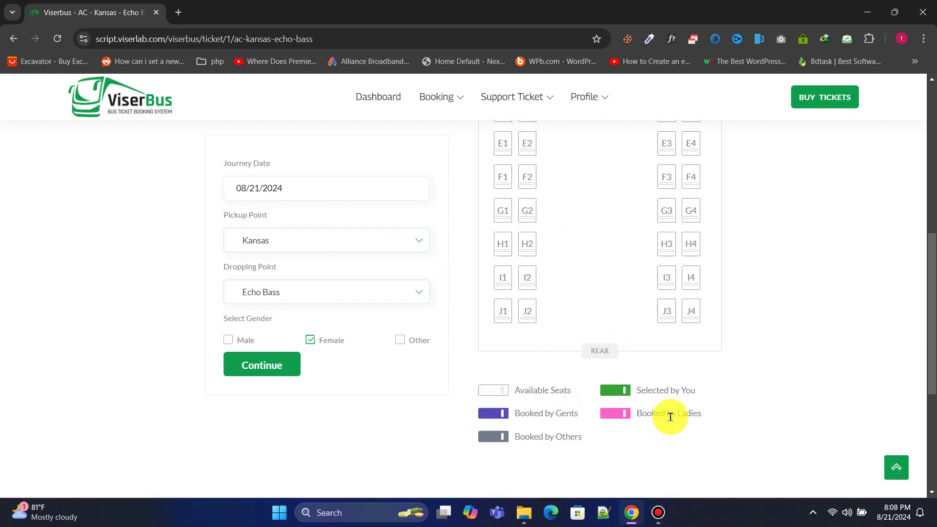
{"action": "scroll", "coordinate": [586, 342], "scroll_direction": "up", "scroll_amount": 3}
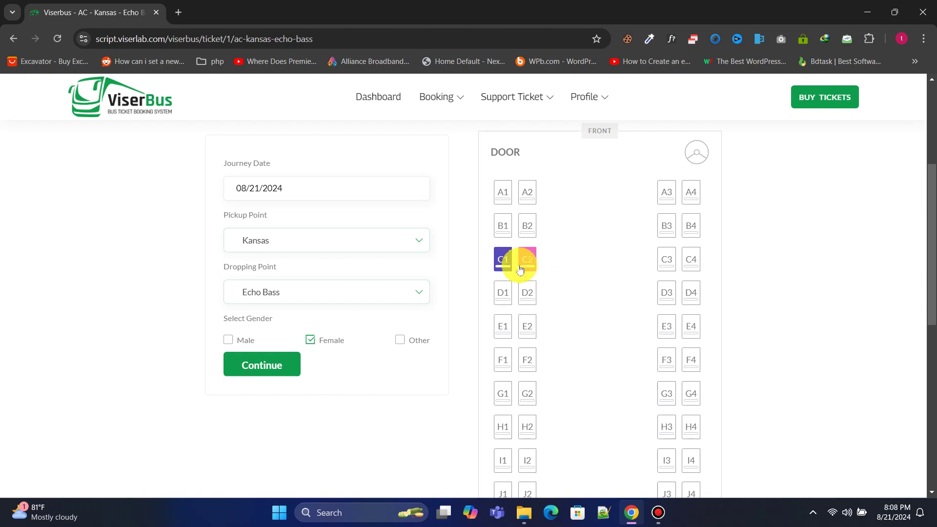
{"action": "left_click", "coordinate": [503, 328]}
{"action": "left_click", "coordinate": [528, 327]}
{"action": "scroll", "coordinate": [456, 314], "scroll_direction": "down", "scroll_amount": 3}
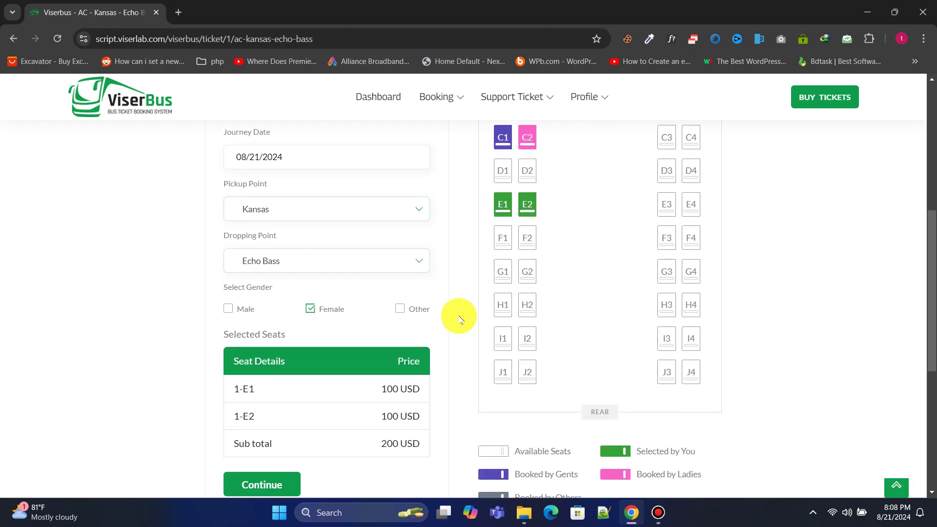
{"action": "left_click", "coordinate": [255, 424]}
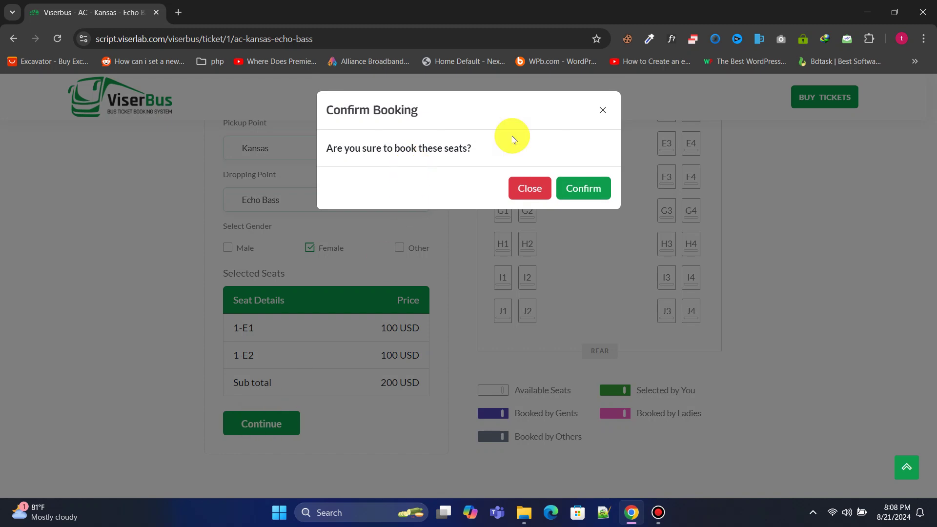
Step: Confirm the E1/E2 booking and choose Bank Transfer to pay 203.00 USD
{"action": "left_click", "coordinate": [577, 187]}
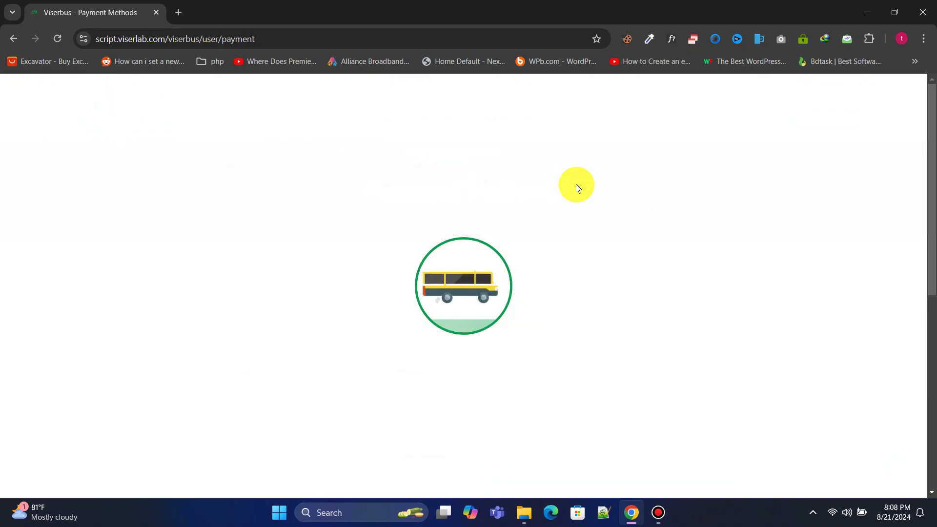
{"action": "scroll", "coordinate": [585, 182], "scroll_direction": "down", "scroll_amount": 3}
{"action": "scroll", "coordinate": [272, 385], "scroll_direction": "down", "scroll_amount": 5}
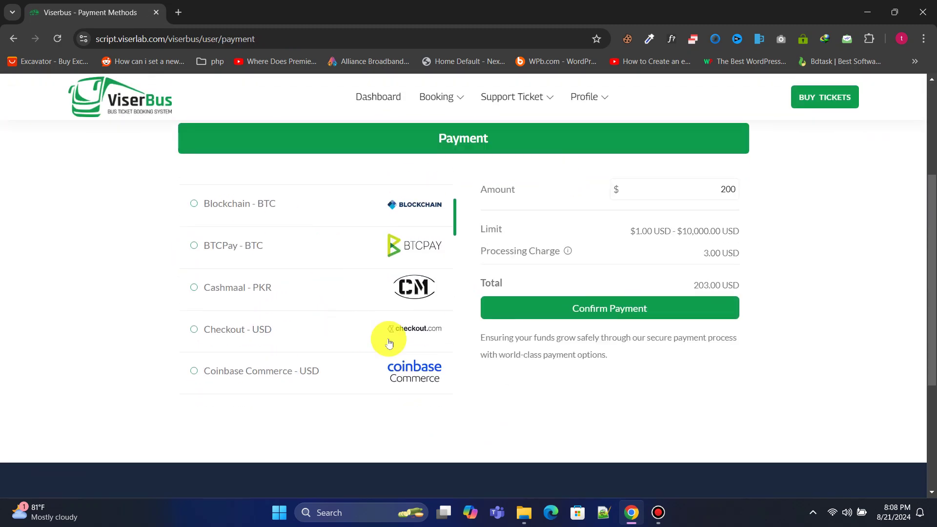
{"action": "scroll", "coordinate": [329, 329], "scroll_direction": "up", "scroll_amount": 7}
{"action": "scroll", "coordinate": [328, 283], "scroll_direction": "down", "scroll_amount": 3}
{"action": "scroll", "coordinate": [328, 283], "scroll_direction": "down", "scroll_amount": 15}
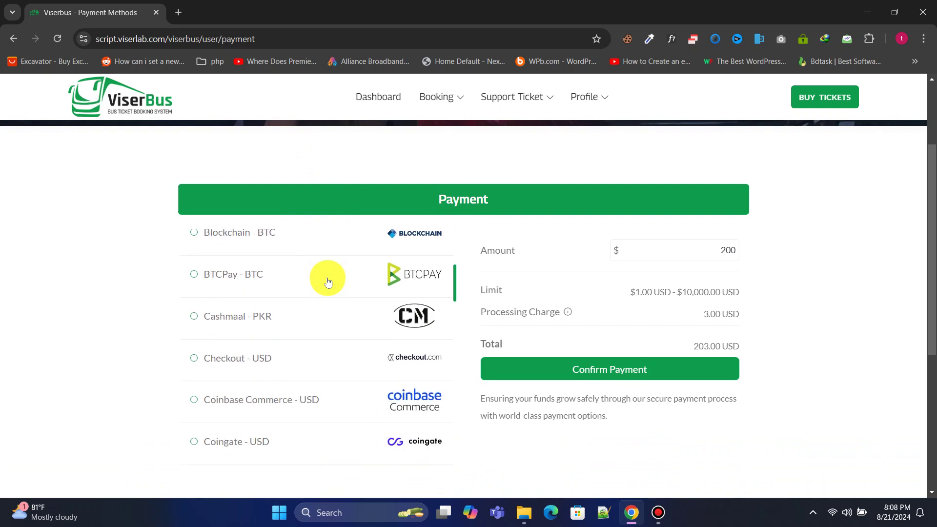
{"action": "scroll", "coordinate": [328, 299], "scroll_direction": "down", "scroll_amount": 2}
{"action": "scroll", "coordinate": [325, 295], "scroll_direction": "up", "scroll_amount": 12}
{"action": "scroll", "coordinate": [332, 264], "scroll_direction": "up", "scroll_amount": 4}
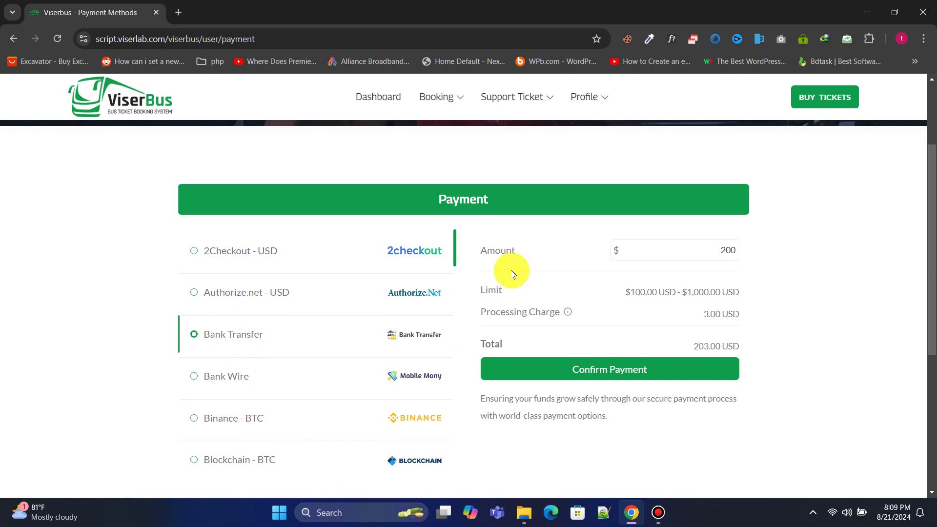
{"action": "left_click", "coordinate": [620, 371]}
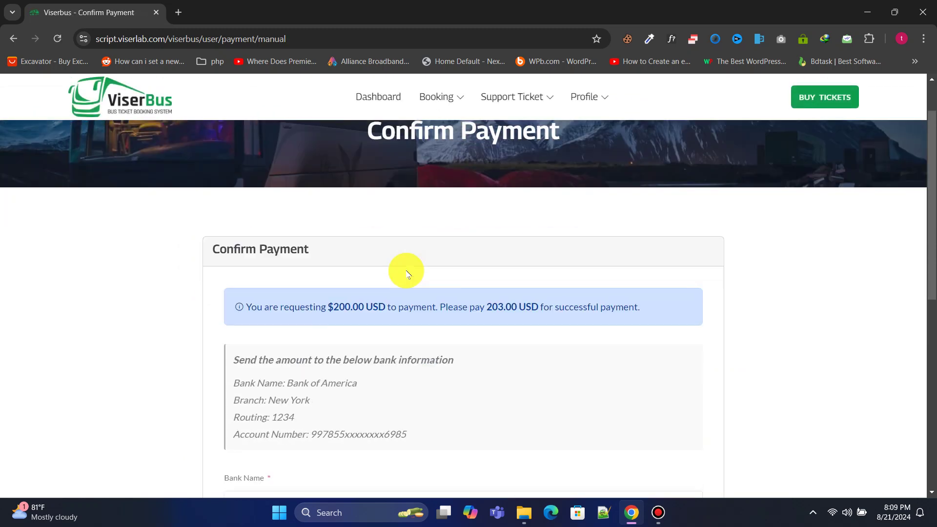
Step: Fill in the bank name and account number, then submit the payment
{"action": "scroll", "coordinate": [404, 270], "scroll_direction": "down", "scroll_amount": 3}
{"action": "left_click", "coordinate": [293, 382]}
{"action": "left_click", "coordinate": [313, 414]}
{"action": "left_click", "coordinate": [289, 440]}
{"action": "left_click", "coordinate": [321, 465]}
{"action": "left_click", "coordinate": [450, 478]}
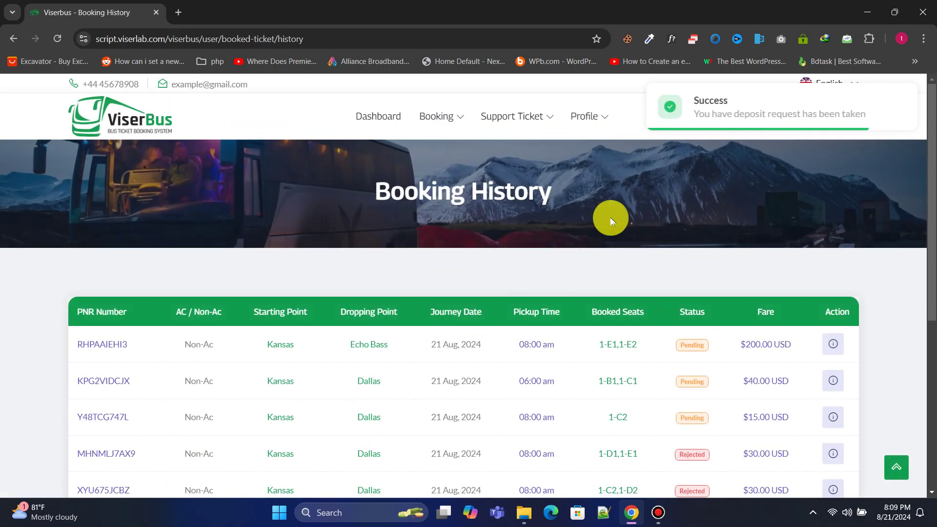
Step: Go to the user dashboard
{"action": "scroll", "coordinate": [604, 262], "scroll_direction": "down", "scroll_amount": 3}
{"action": "left_click_drag", "start_coordinate": [245, 230], "coordinate": [576, 218]}
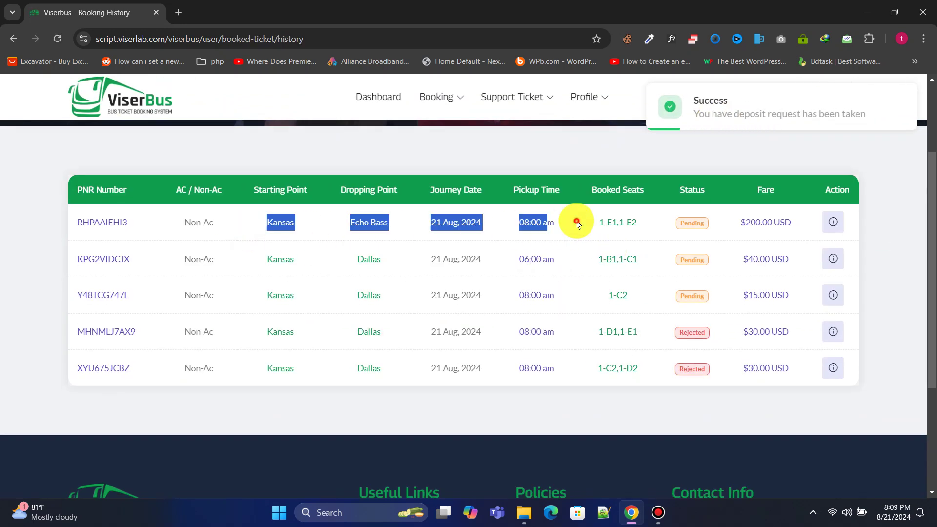
{"action": "left_click", "coordinate": [576, 218]}
{"action": "scroll", "coordinate": [530, 236], "scroll_direction": "up", "scroll_amount": 3}
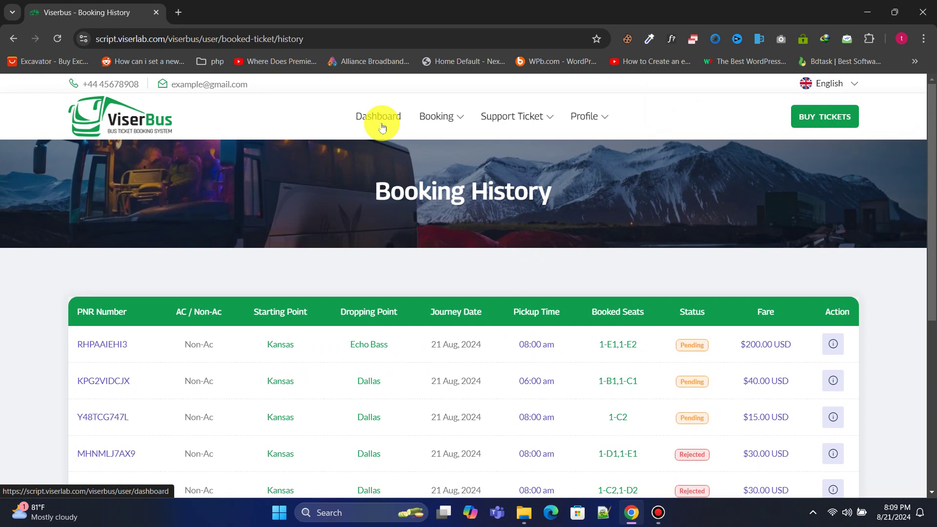
{"action": "scroll", "coordinate": [493, 361], "scroll_direction": "down", "scroll_amount": 2}
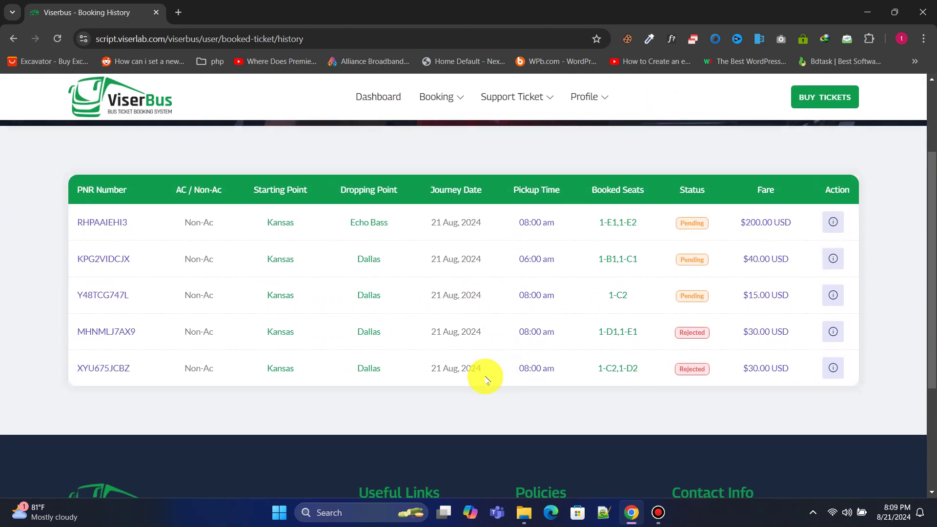
{"action": "scroll", "coordinate": [456, 379], "scroll_direction": "up", "scroll_amount": 2}
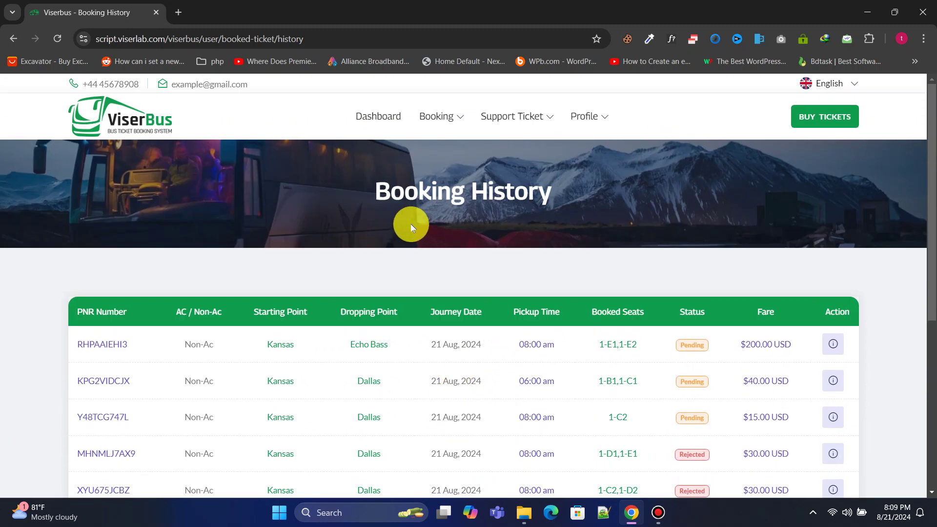
{"action": "left_click", "coordinate": [369, 116]}
Step: Open the new support ticket form
{"action": "scroll", "coordinate": [288, 215], "scroll_direction": "down", "scroll_amount": 2}
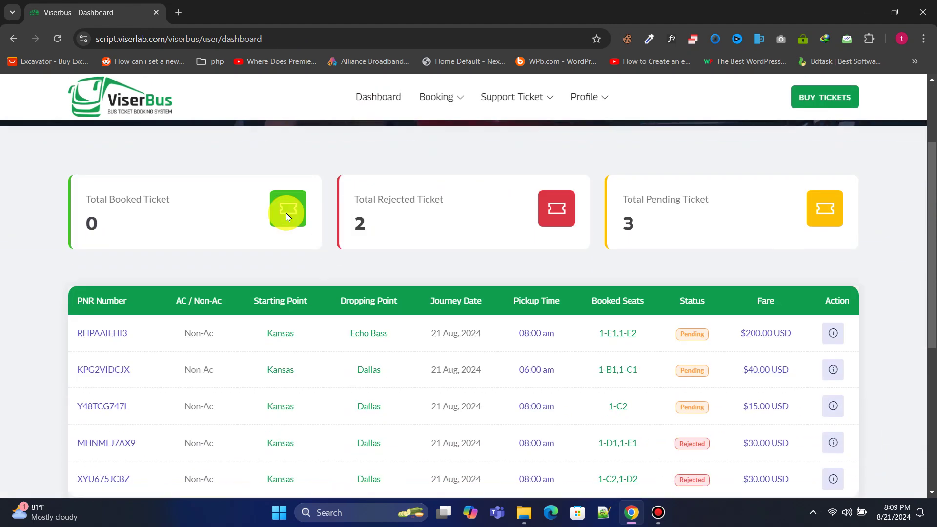
{"action": "scroll", "coordinate": [513, 244], "scroll_direction": "up", "scroll_amount": 2}
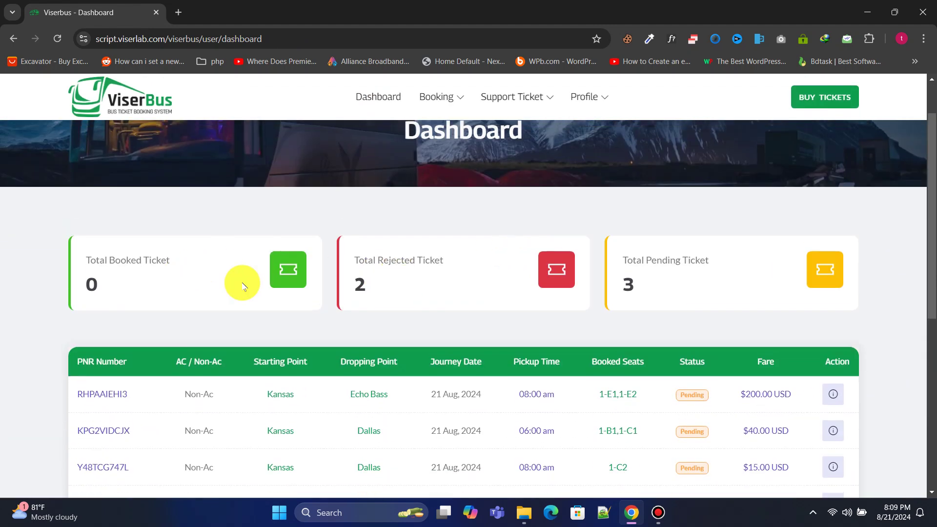
{"action": "scroll", "coordinate": [403, 271], "scroll_direction": "up", "scroll_amount": 2}
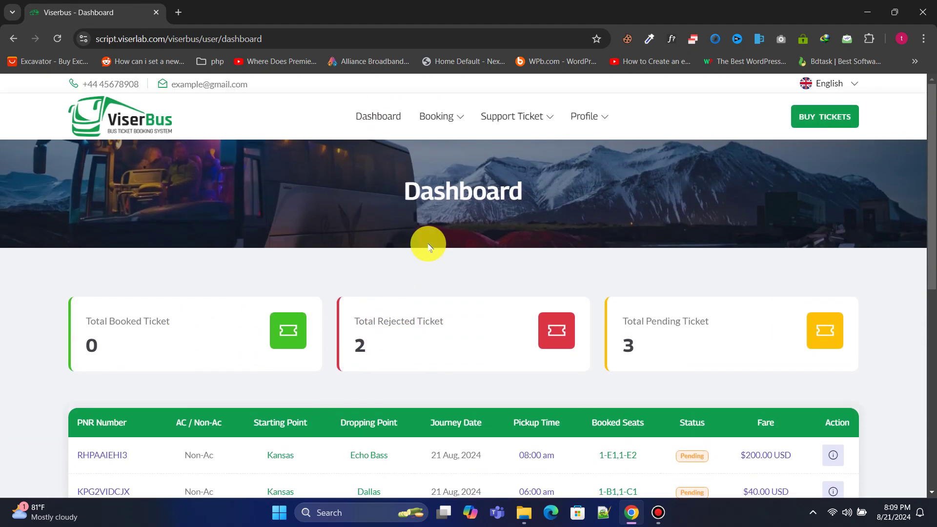
{"action": "mouse_move", "coordinate": [502, 116]}
{"action": "left_click", "coordinate": [509, 161]}
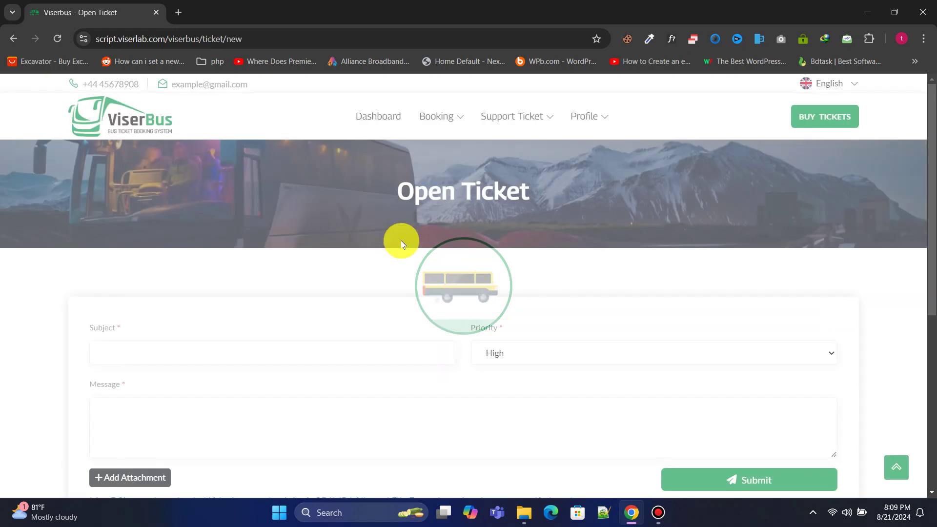
Step: Open the Profile Setting page
{"action": "scroll", "coordinate": [341, 243], "scroll_direction": "down", "scroll_amount": 3}
{"action": "scroll", "coordinate": [393, 298], "scroll_direction": "up", "scroll_amount": 3}
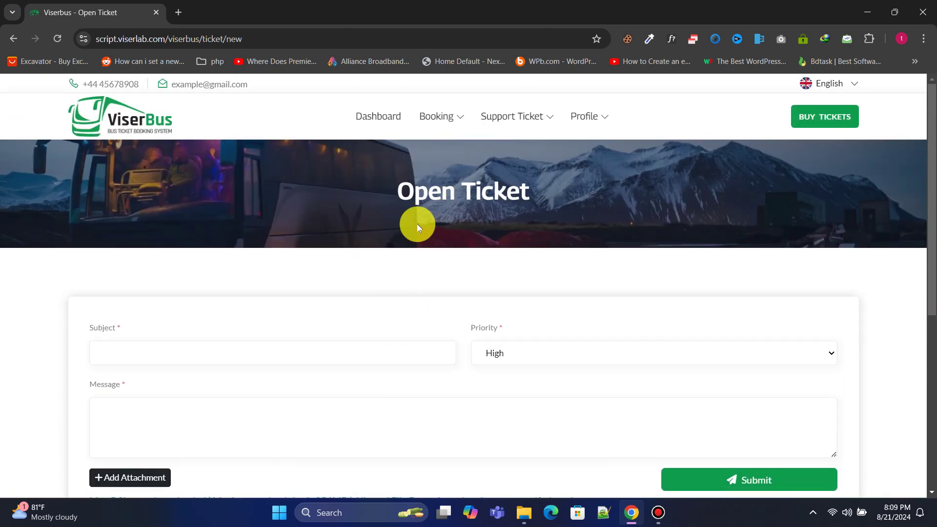
{"action": "mouse_move", "coordinate": [582, 117]}
{"action": "left_click", "coordinate": [589, 134]}
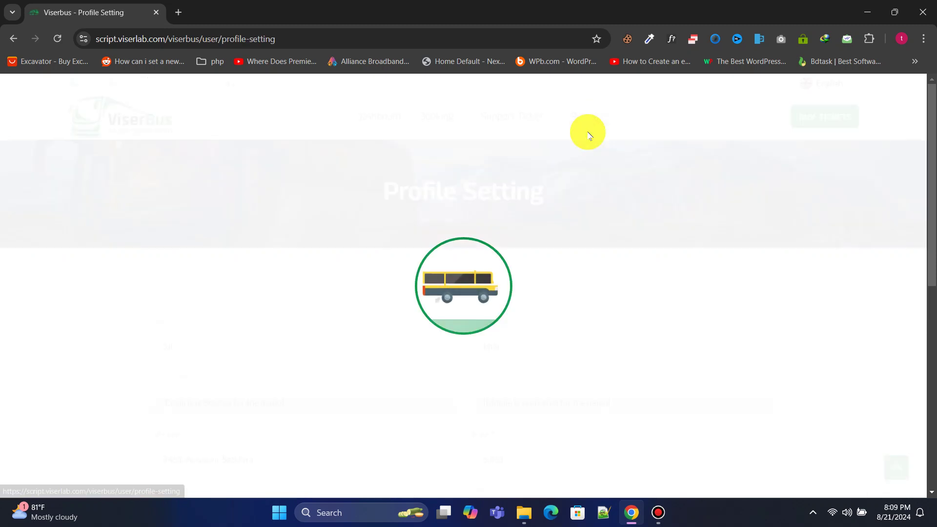
{"action": "scroll", "coordinate": [435, 229], "scroll_direction": "down", "scroll_amount": 5}
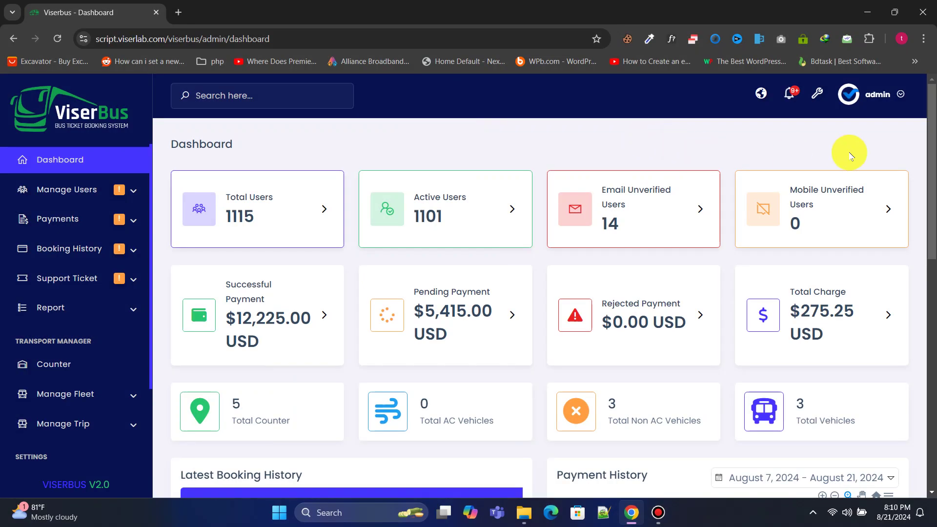
{"action": "left_click_drag", "start_coordinate": [933, 150], "coordinate": [933, 156]}
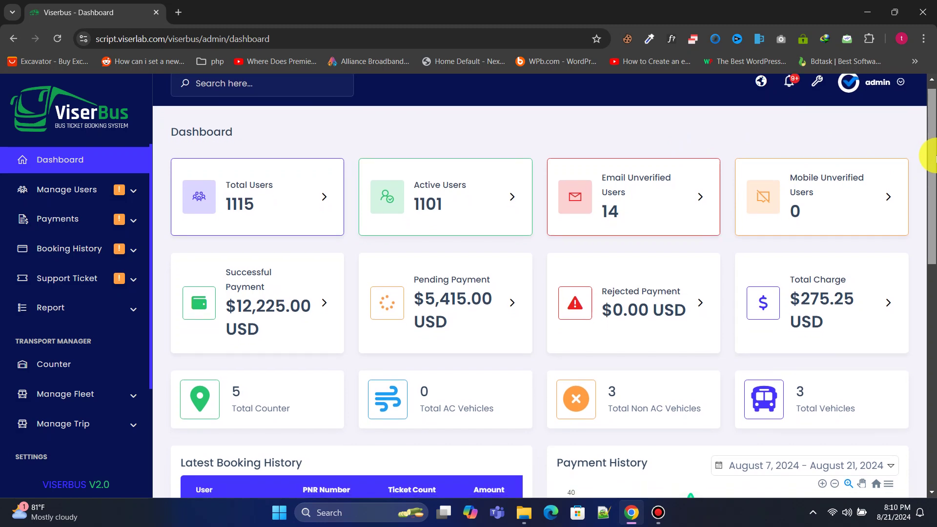
{"action": "left_click_drag", "start_coordinate": [932, 155], "coordinate": [932, 207]}
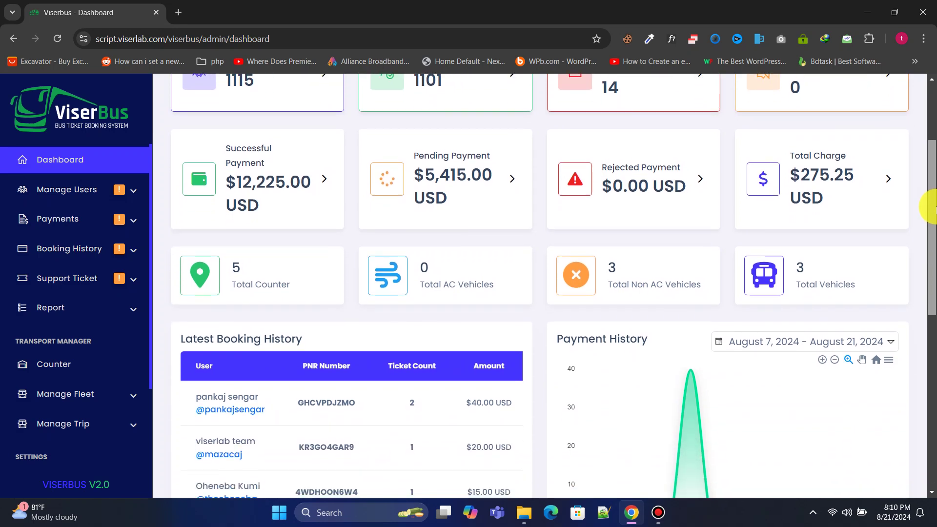
{"action": "left_click_drag", "start_coordinate": [933, 207], "coordinate": [932, 398]}
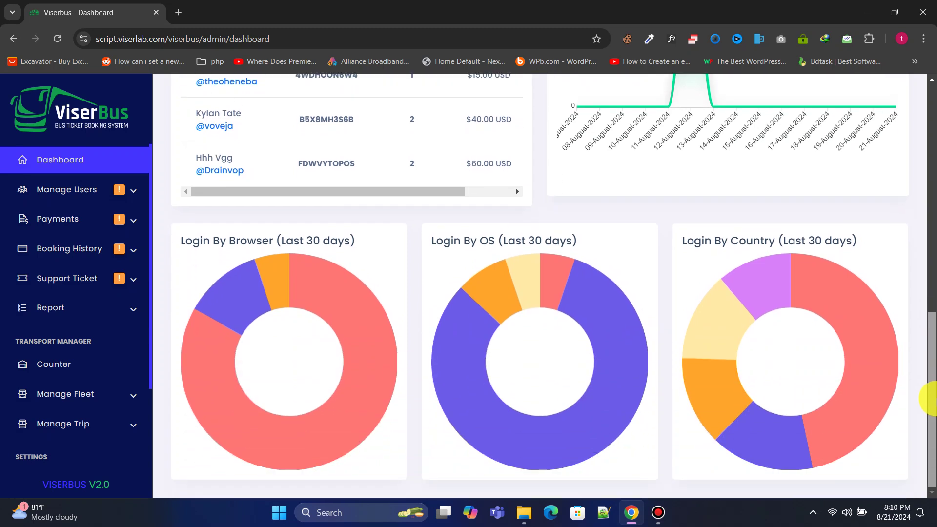
Step: Browse the Email Unverified, Mobile Unverified and All Users lists under Manage Users
{"action": "left_click", "coordinate": [134, 166]}
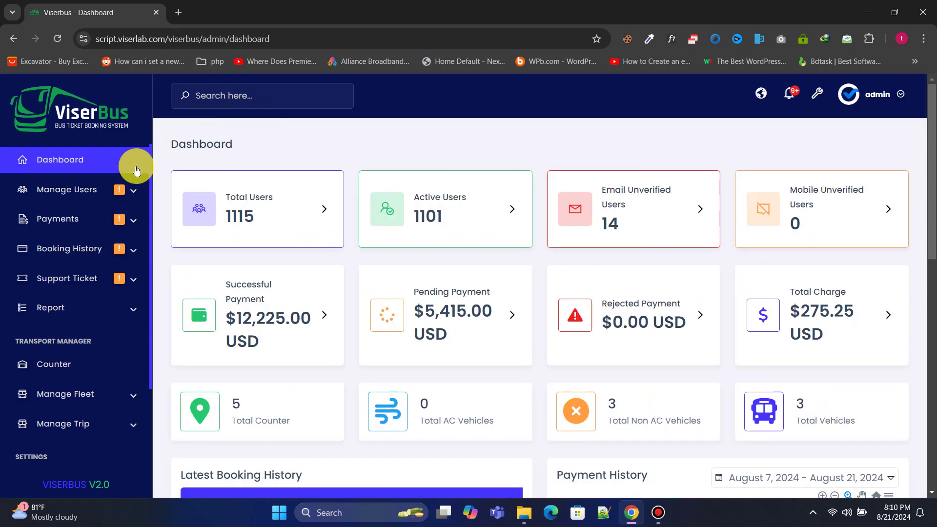
{"action": "left_click", "coordinate": [99, 190]}
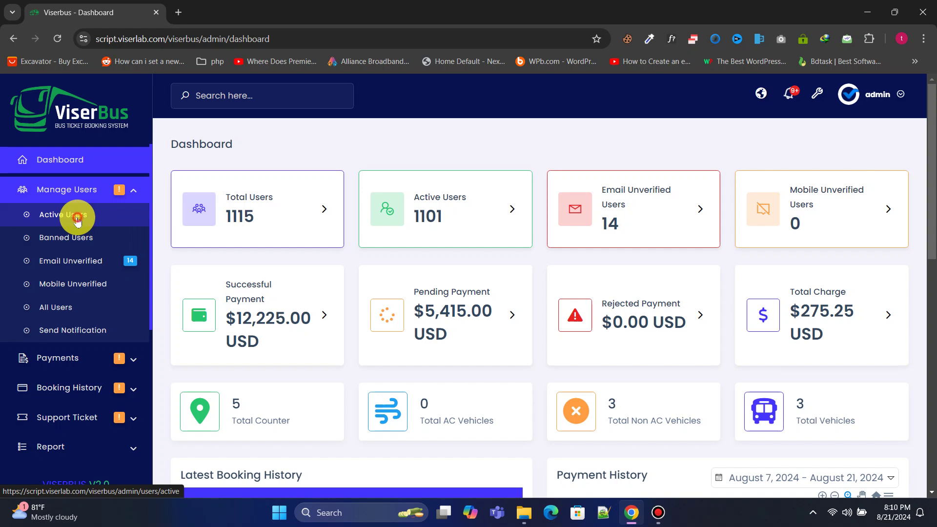
{"action": "scroll", "coordinate": [791, 230], "scroll_direction": "down", "scroll_amount": 5}
{"action": "scroll", "coordinate": [785, 223], "scroll_direction": "up", "scroll_amount": 5}
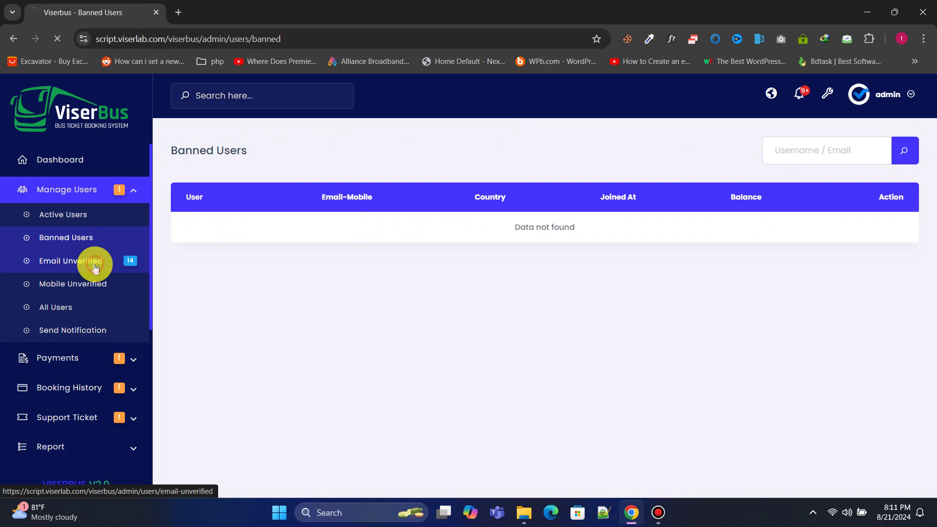
{"action": "left_click", "coordinate": [93, 263]}
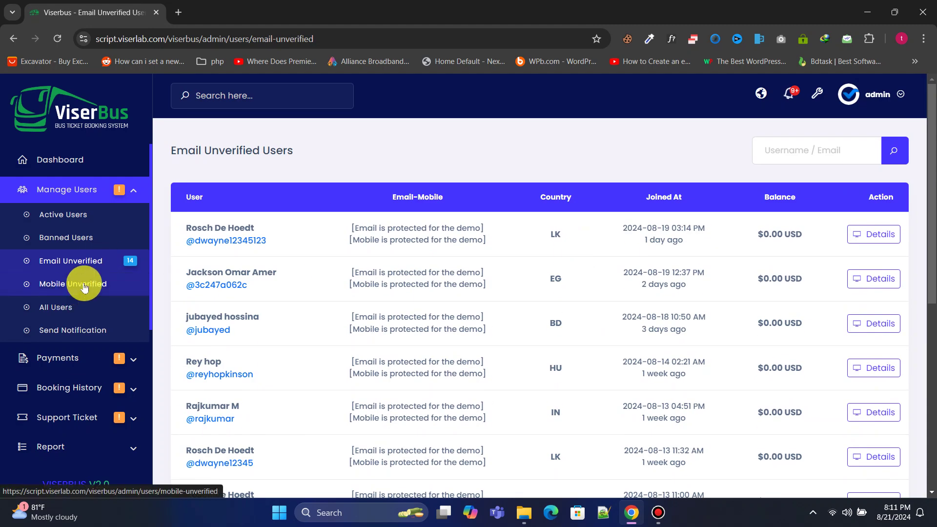
{"action": "left_click", "coordinate": [86, 286]}
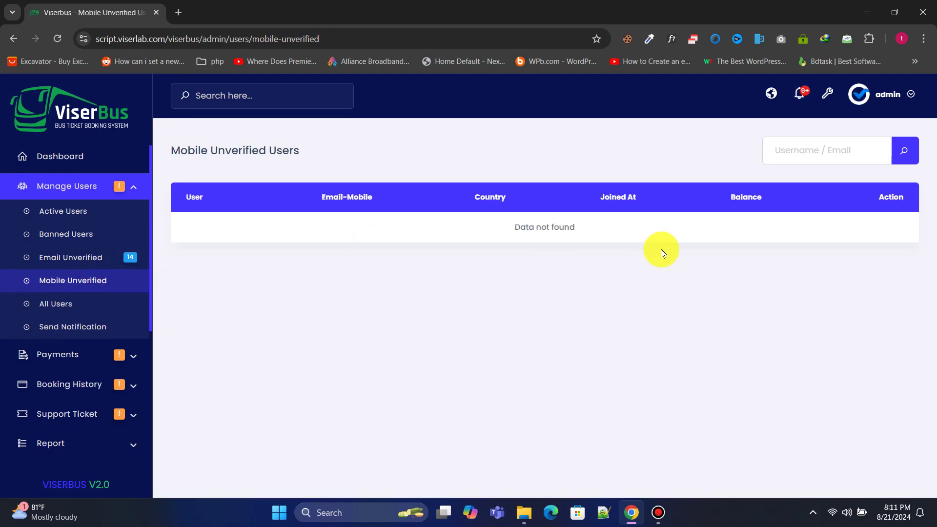
{"action": "left_click", "coordinate": [59, 306]}
Step: Toggle a user's mobile verification and two-factor settings, leaving both unchanged
{"action": "scroll", "coordinate": [492, 247], "scroll_direction": "down", "scroll_amount": 7}
{"action": "scroll", "coordinate": [494, 249], "scroll_direction": "up", "scroll_amount": 7}
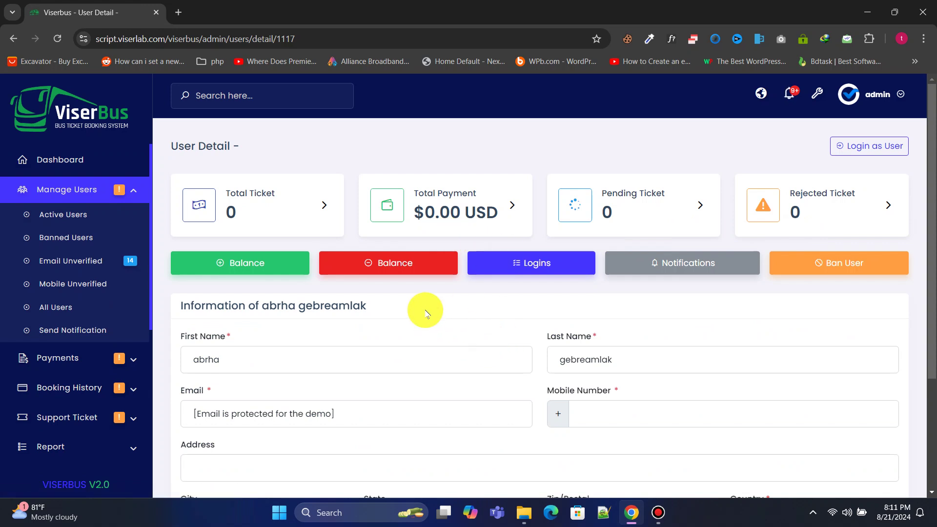
{"action": "scroll", "coordinate": [426, 312], "scroll_direction": "down", "scroll_amount": 3}
{"action": "scroll", "coordinate": [434, 331], "scroll_direction": "up", "scroll_amount": 1}
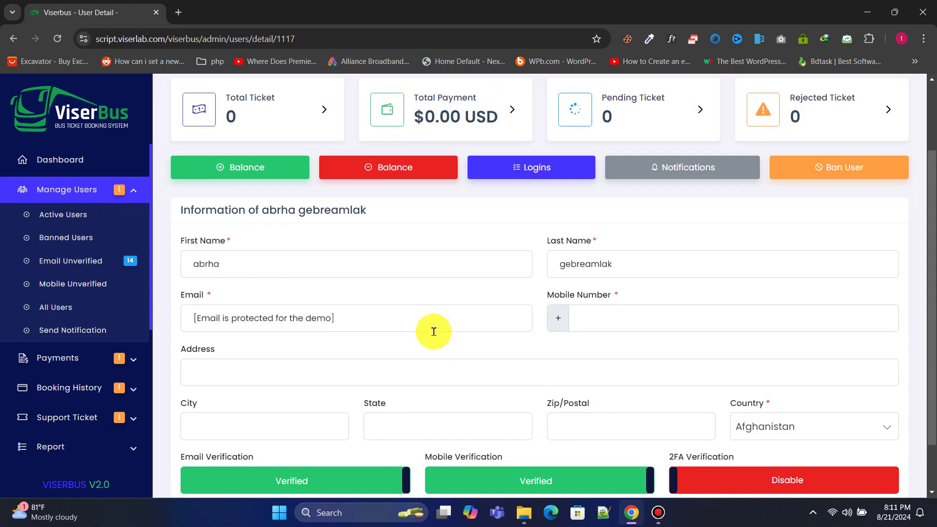
{"action": "scroll", "coordinate": [434, 332], "scroll_direction": "up", "scroll_amount": 1}
{"action": "scroll", "coordinate": [433, 328], "scroll_direction": "down", "scroll_amount": 2}
{"action": "left_click", "coordinate": [569, 419]}
{"action": "left_click", "coordinate": [630, 422]}
{"action": "left_click", "coordinate": [708, 423]}
{"action": "left_click", "coordinate": [726, 418]}
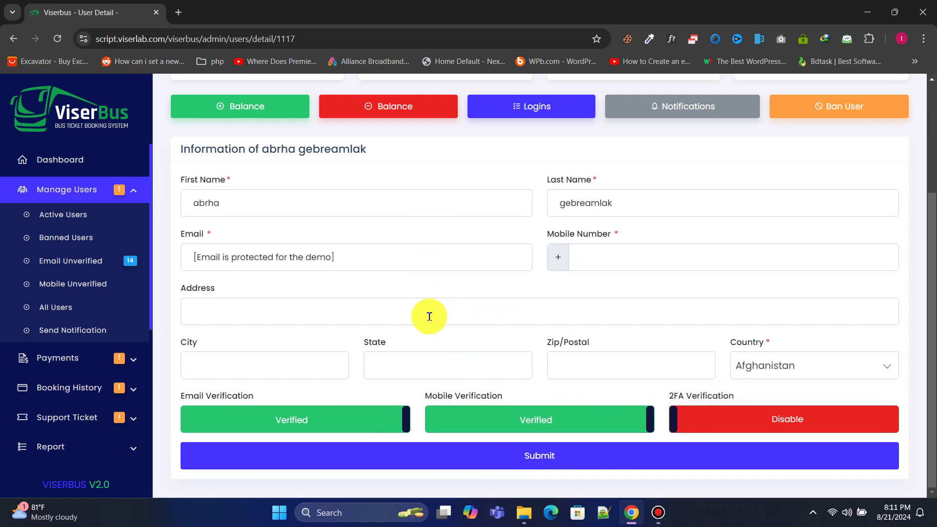
{"action": "scroll", "coordinate": [429, 314], "scroll_direction": "up", "scroll_amount": 3}
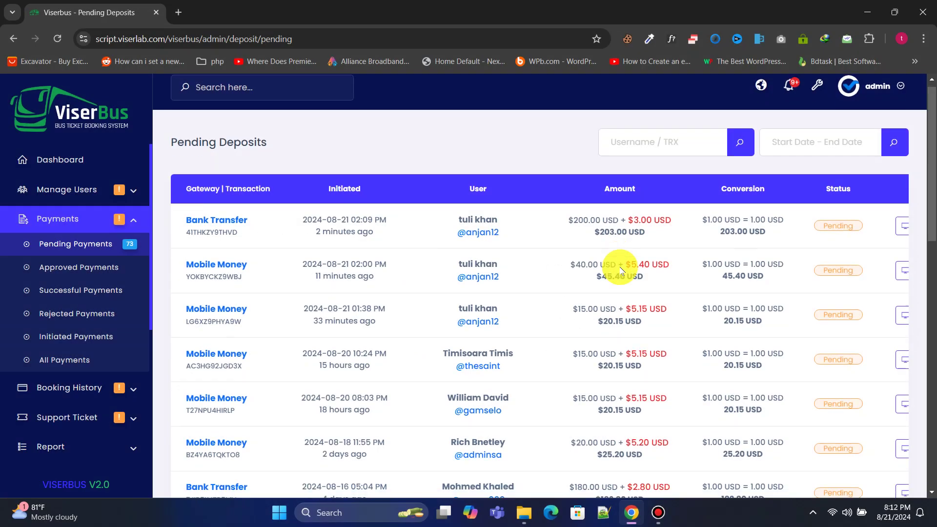
Step: Inspect the deposit date and search filters, then view successful payments
{"action": "left_click", "coordinate": [827, 150]}
{"action": "left_click", "coordinate": [624, 150]}
{"action": "left_click", "coordinate": [521, 148]}
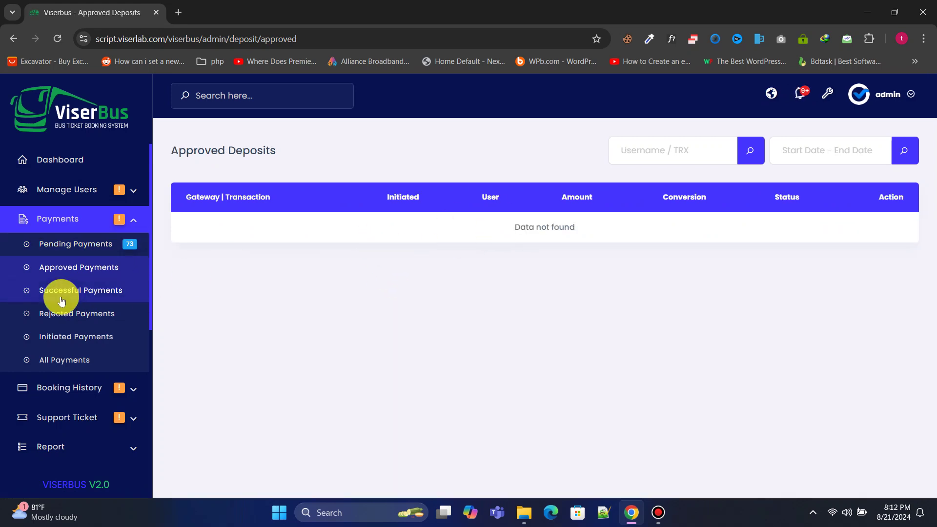
{"action": "left_click", "coordinate": [60, 293]}
{"action": "scroll", "coordinate": [262, 254], "scroll_direction": "down", "scroll_amount": 5}
{"action": "scroll", "coordinate": [262, 254], "scroll_direction": "up", "scroll_amount": 3}
Step: View rejected and all payments, then open pending ticket bookings
{"action": "left_click", "coordinate": [84, 307]}
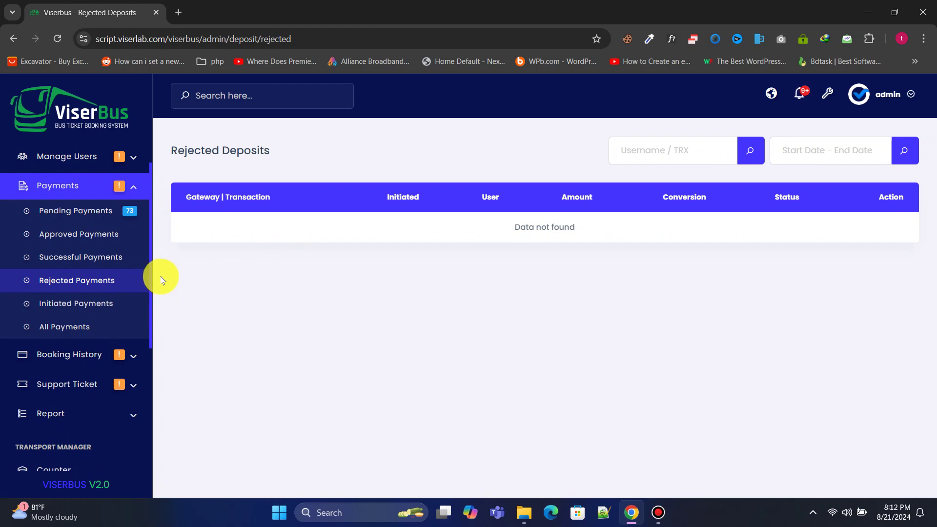
{"action": "left_click", "coordinate": [77, 324]}
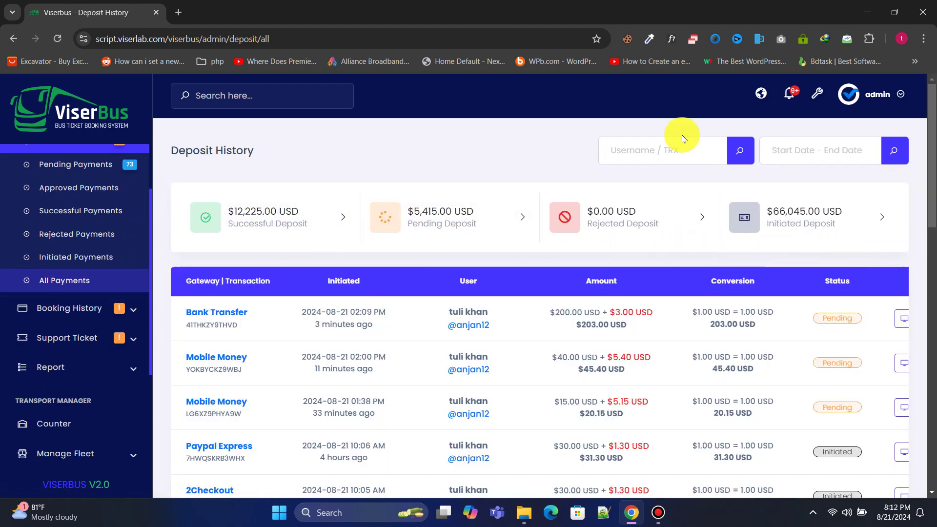
{"action": "scroll", "coordinate": [625, 309], "scroll_direction": "down", "scroll_amount": 5}
{"action": "scroll", "coordinate": [624, 309], "scroll_direction": "up", "scroll_amount": 5}
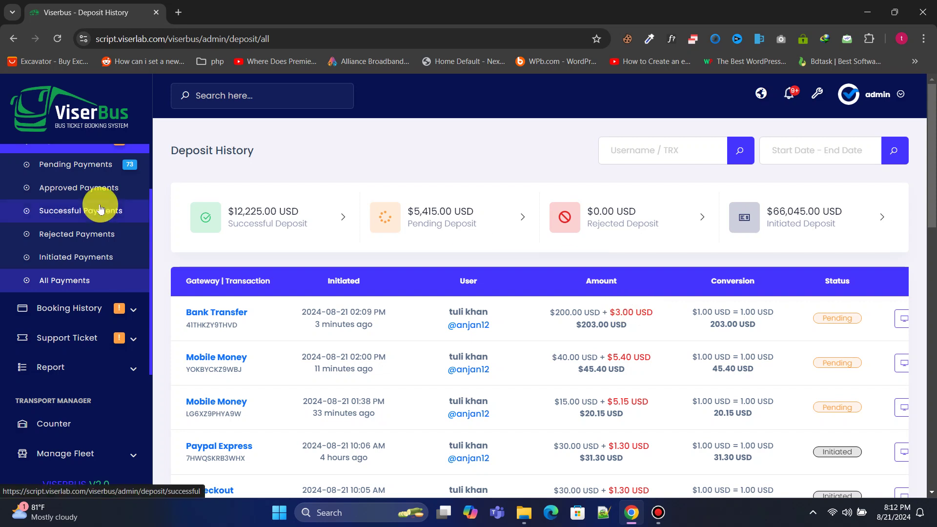
{"action": "left_click", "coordinate": [110, 310]}
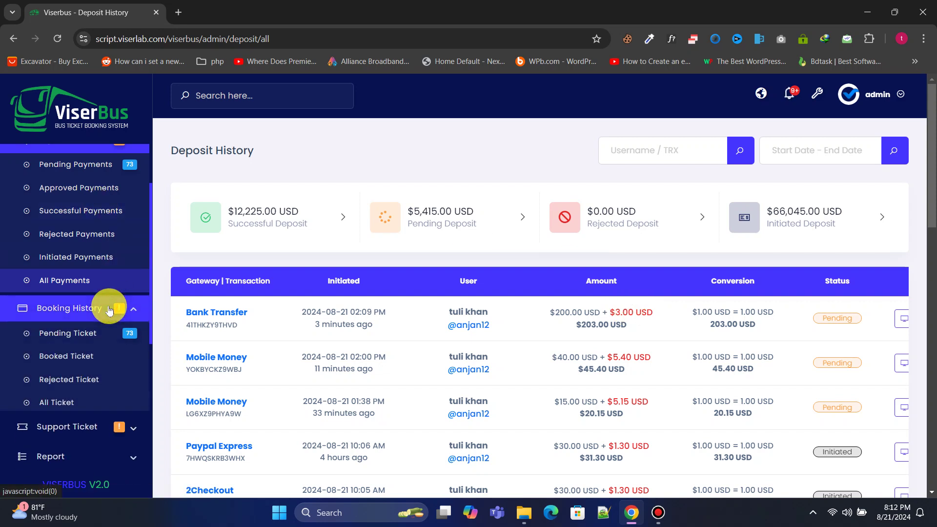
{"action": "left_click", "coordinate": [87, 334]}
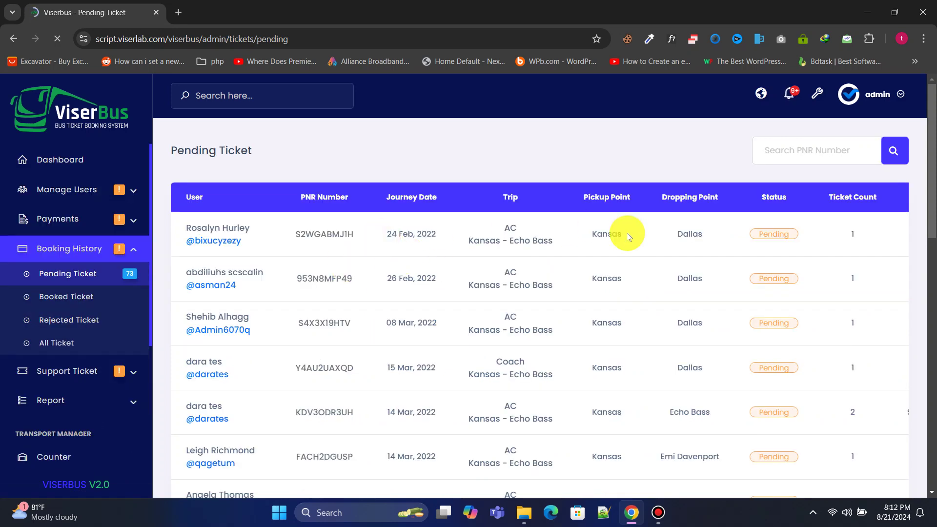
Step: Show the pending support tickets list with the high-priority '[Ticket#247293] bilet' ticket
{"action": "mouse_move", "coordinate": [926, 168]}
{"action": "left_mouse_down"}
{"action": "mouse_move", "coordinate": [926, 209]}
{"action": "mouse_move", "coordinate": [928, 152]}
{"action": "left_mouse_up"}
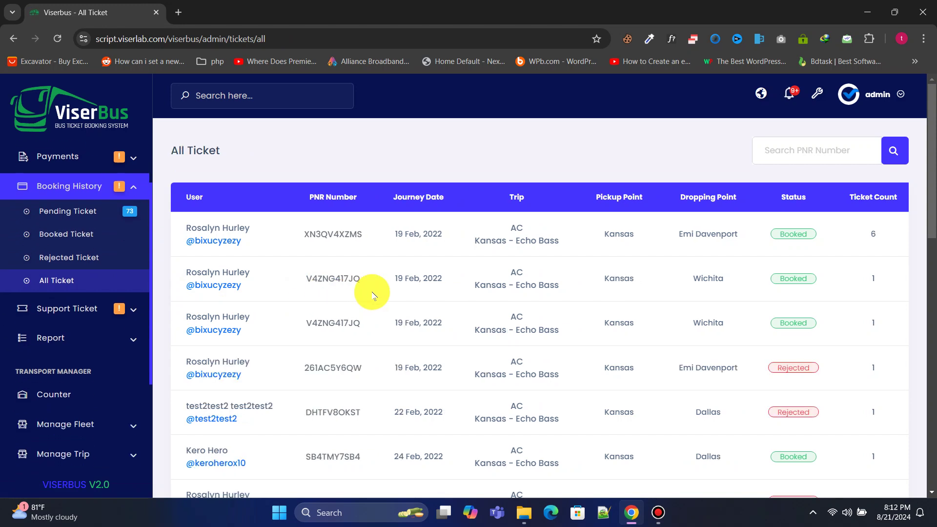
{"action": "scroll", "coordinate": [404, 266], "scroll_direction": "down", "scroll_amount": 2}
{"action": "scroll", "coordinate": [404, 266], "scroll_direction": "up", "scroll_amount": 2}
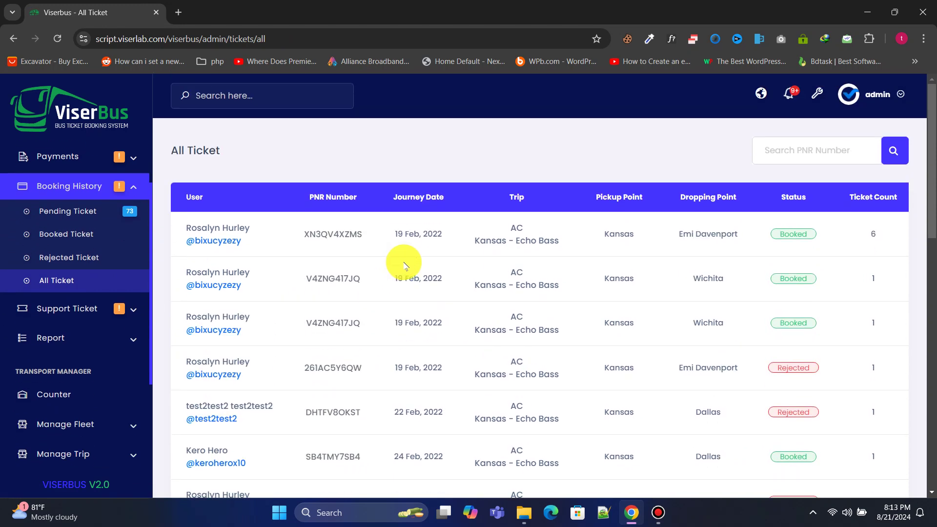
{"action": "left_click", "coordinate": [99, 309]}
{"action": "left_click", "coordinate": [90, 331]}
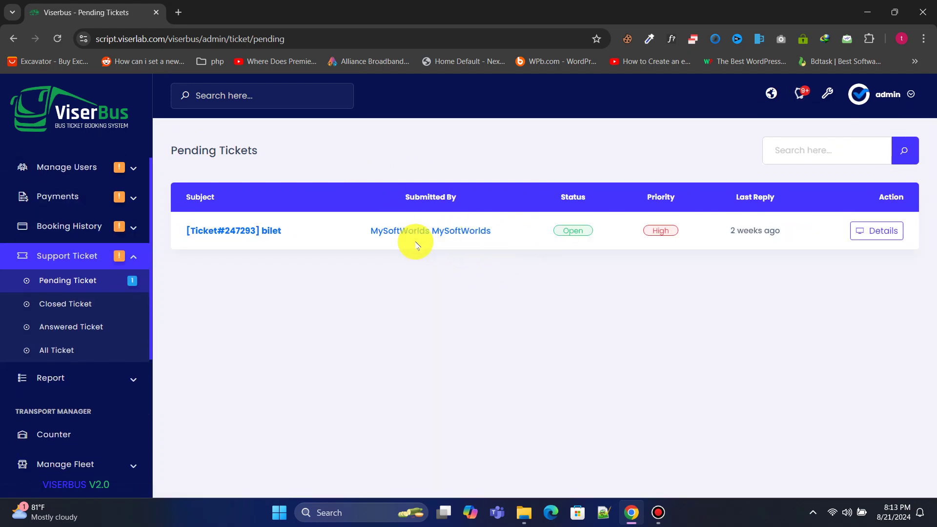
Step: View the pending ticket's details, all support tickets, then the transaction history report
{"action": "left_click", "coordinate": [877, 230]}
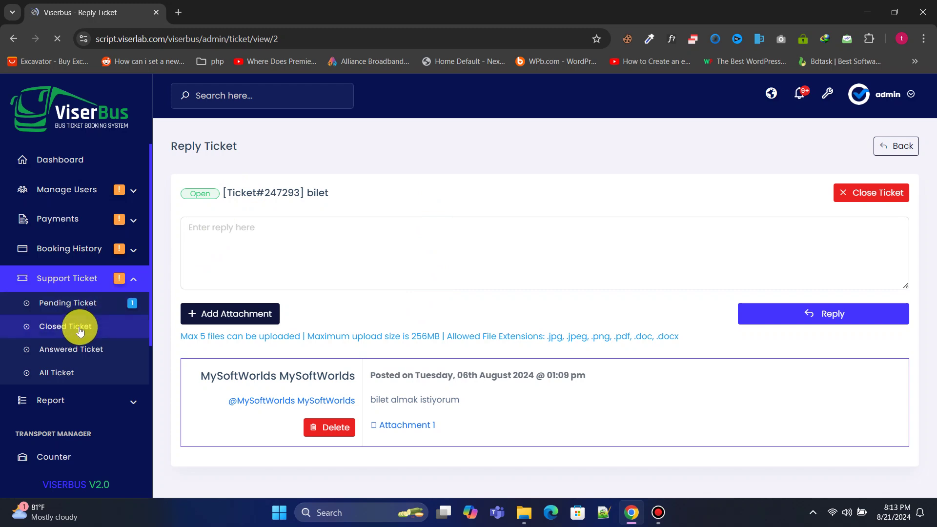
{"action": "left_click", "coordinate": [67, 372]}
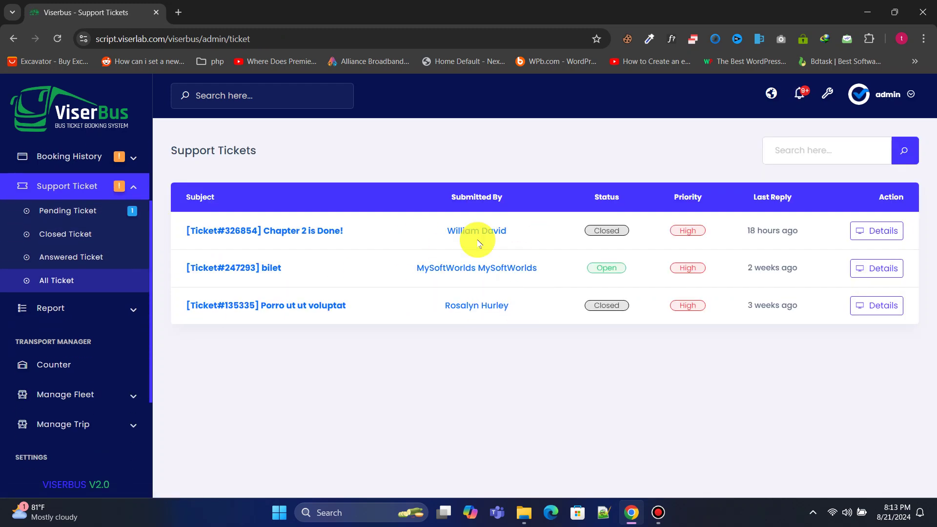
{"action": "left_click", "coordinate": [65, 309]}
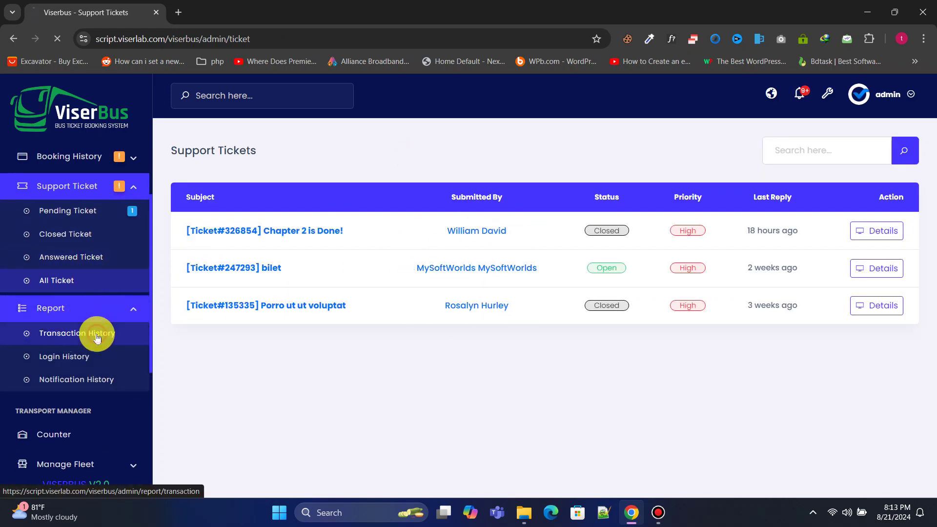
{"action": "left_click", "coordinate": [96, 335]}
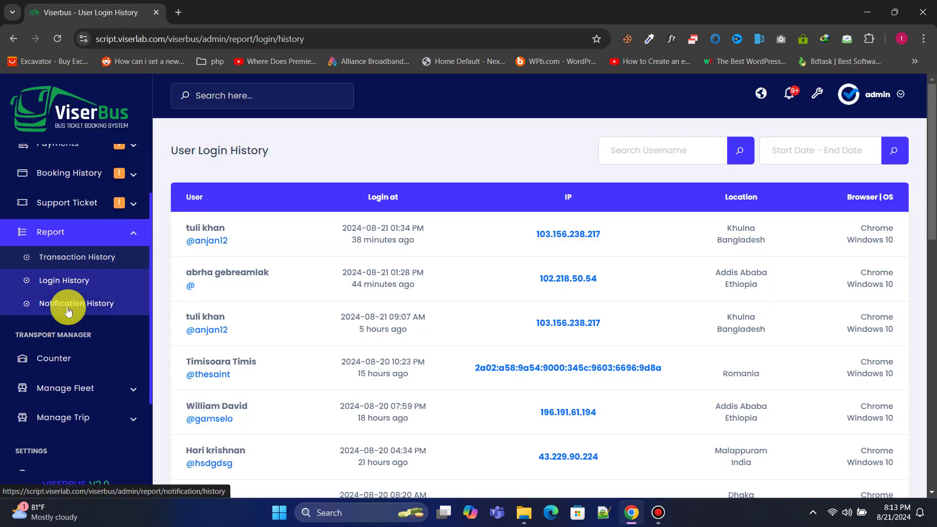
{"action": "scroll", "coordinate": [73, 264], "scroll_direction": "down", "scroll_amount": 1}
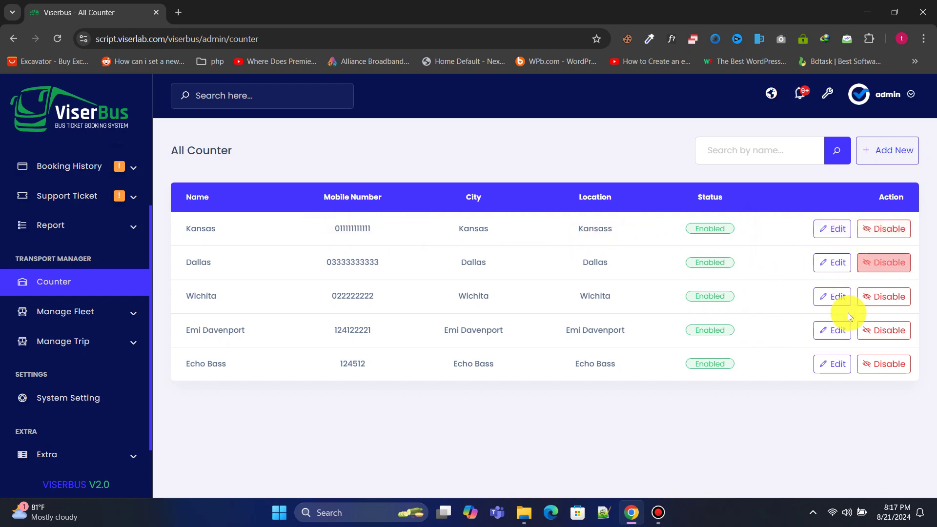
Step: Open the Add New Counter form and close it without saving
{"action": "left_click", "coordinate": [886, 154]}
{"action": "left_click", "coordinate": [404, 169]}
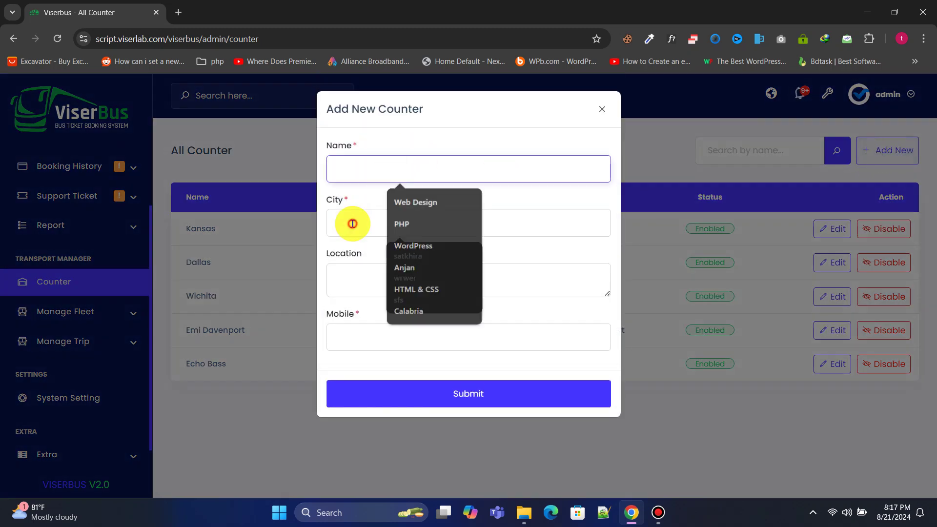
{"action": "left_click", "coordinate": [383, 338]}
{"action": "left_click", "coordinate": [601, 110]}
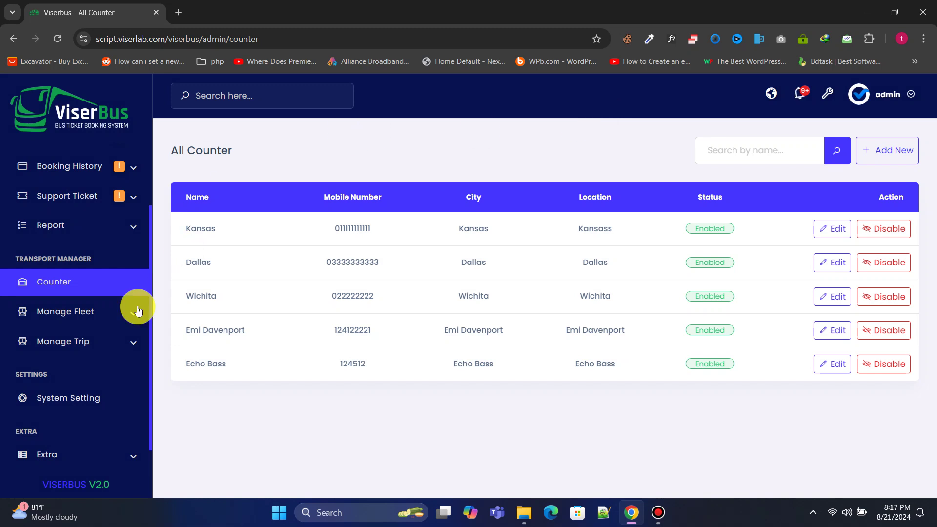
Step: View seat layouts, cancel a new layout form, then show the fleet types
{"action": "left_click", "coordinate": [111, 310]}
{"action": "left_click", "coordinate": [59, 277]}
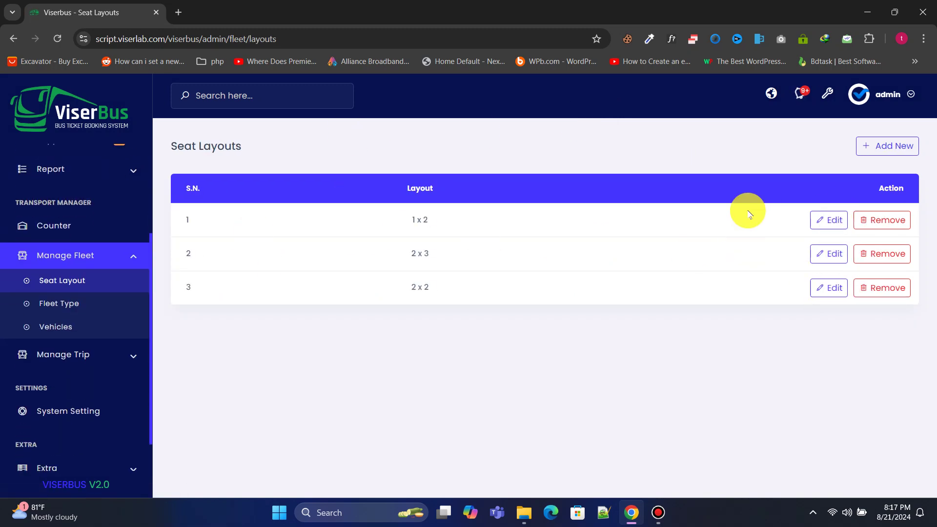
{"action": "left_click", "coordinate": [878, 146]}
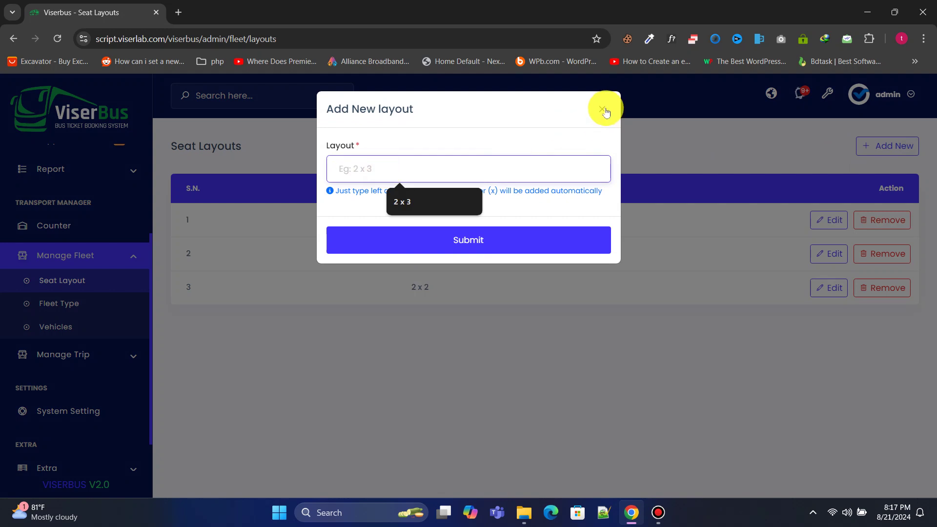
{"action": "left_click", "coordinate": [605, 110]}
{"action": "left_click", "coordinate": [77, 307]}
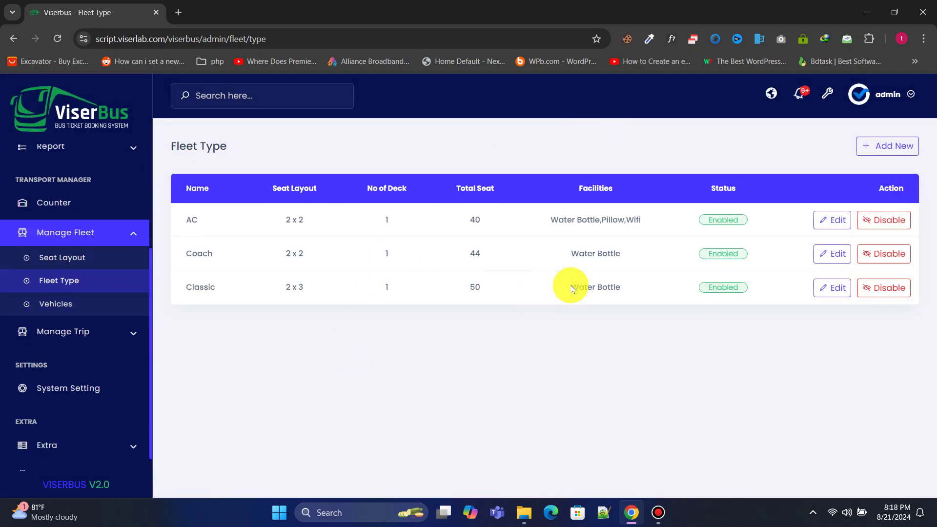
Step: Open a new fleet type form, pick the 2 x 2 layout, then discard it
{"action": "left_click", "coordinate": [898, 146]}
{"action": "left_click", "coordinate": [417, 222]}
{"action": "left_click", "coordinate": [378, 282]}
{"action": "left_click", "coordinate": [420, 283]}
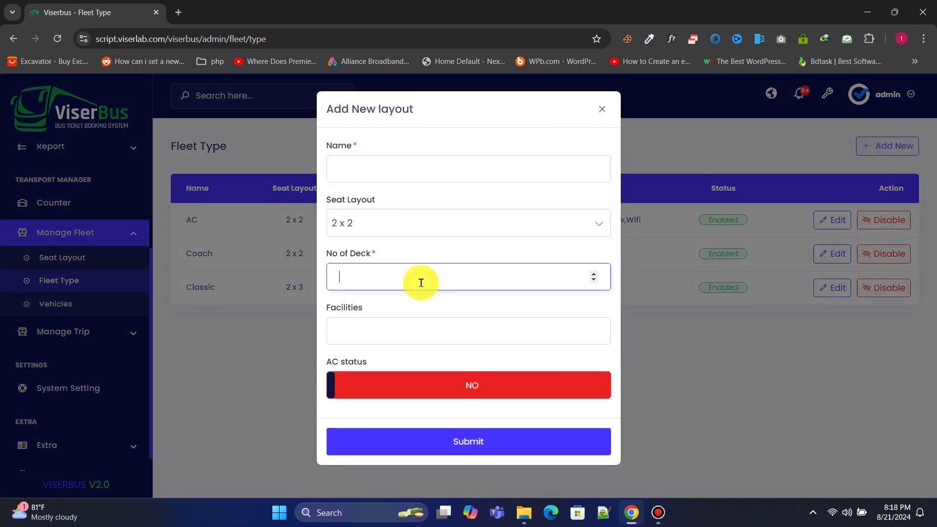
{"action": "left_click", "coordinate": [602, 112]}
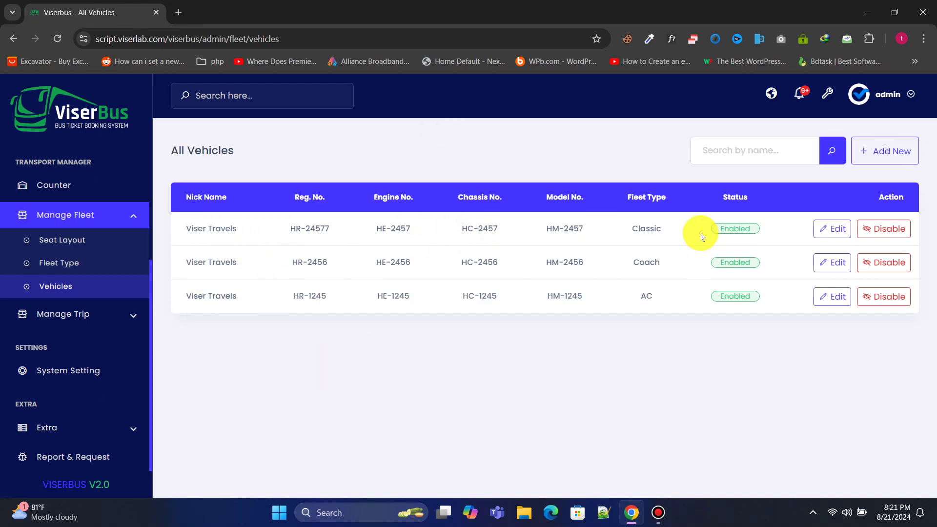
Step: Open and close the new vehicle form, then expand the trip management section
{"action": "left_click", "coordinate": [880, 149]}
{"action": "scroll", "coordinate": [429, 317], "scroll_direction": "down", "scroll_amount": 1}
{"action": "scroll", "coordinate": [391, 244], "scroll_direction": "up", "scroll_amount": 1}
{"action": "left_click", "coordinate": [600, 112]}
{"action": "scroll", "coordinate": [118, 220], "scroll_direction": "up", "scroll_amount": 2}
{"action": "left_click", "coordinate": [113, 247]}
{"action": "left_click", "coordinate": [105, 314]}
{"action": "scroll", "coordinate": [97, 233], "scroll_direction": "down", "scroll_amount": 2}
Step: Open the route list and look over the Witchita and Kansas to Echo Bass routes
{"action": "left_click", "coordinate": [68, 224]}
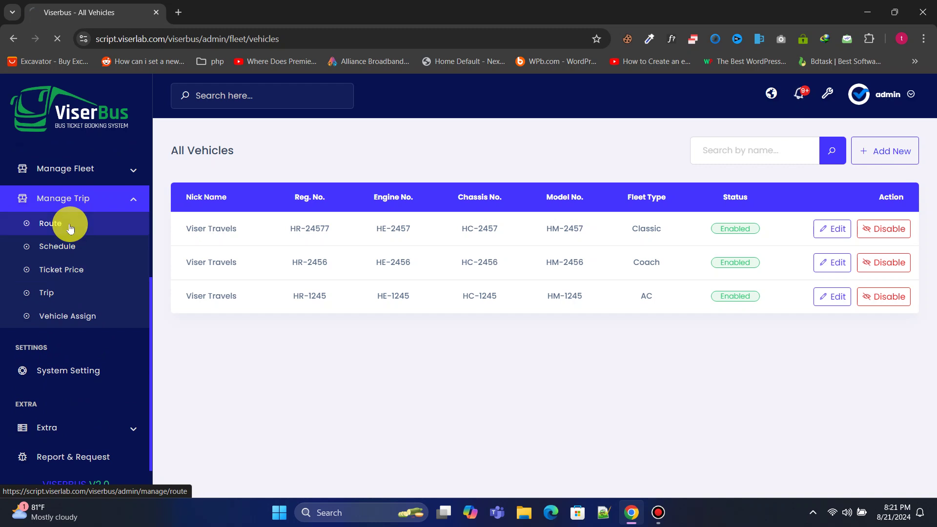
{"action": "triple_click", "coordinate": [188, 233]}
{"action": "triple_click", "coordinate": [188, 259]}
{"action": "left_click", "coordinate": [435, 260]}
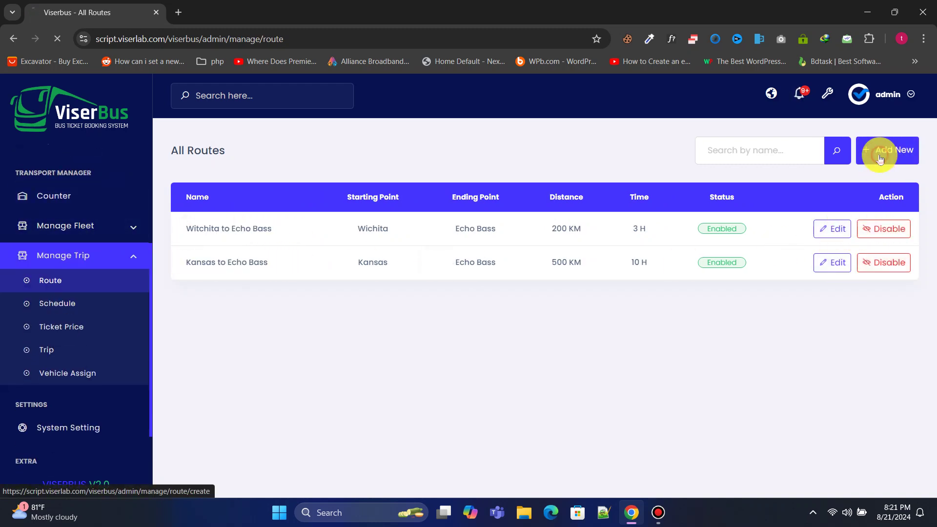
Step: Draft a new route from Wichita to Dallas, then move on to the schedule list
{"action": "left_click", "coordinate": [885, 150]}
{"action": "left_click", "coordinate": [257, 238]}
{"action": "key", "text": "Down"}
{"action": "key", "text": "Down"}
{"action": "left_click", "coordinate": [224, 300]}
{"action": "left_click", "coordinate": [241, 443]}
{"action": "left_click", "coordinate": [592, 295]}
{"action": "left_click", "coordinate": [605, 418]}
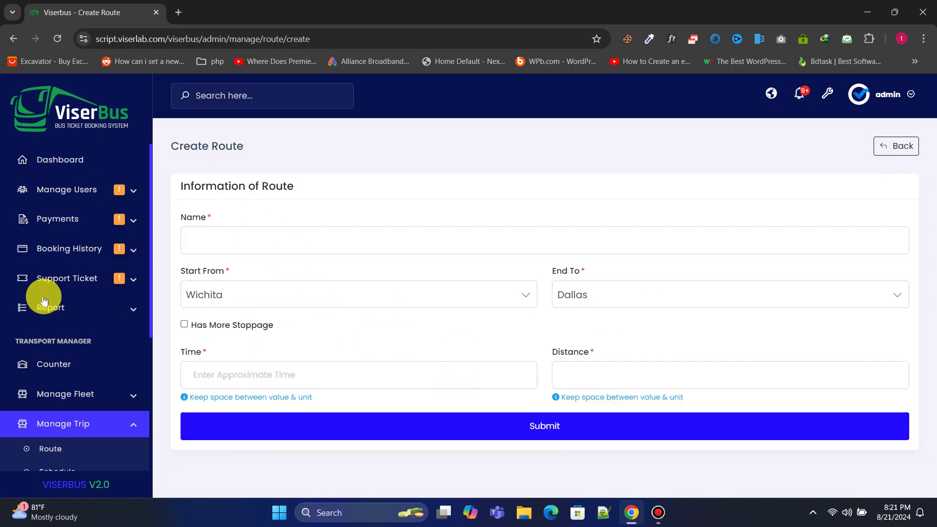
{"action": "scroll", "coordinate": [42, 300], "scroll_direction": "down", "scroll_amount": 3}
{"action": "left_click", "coordinate": [78, 353]}
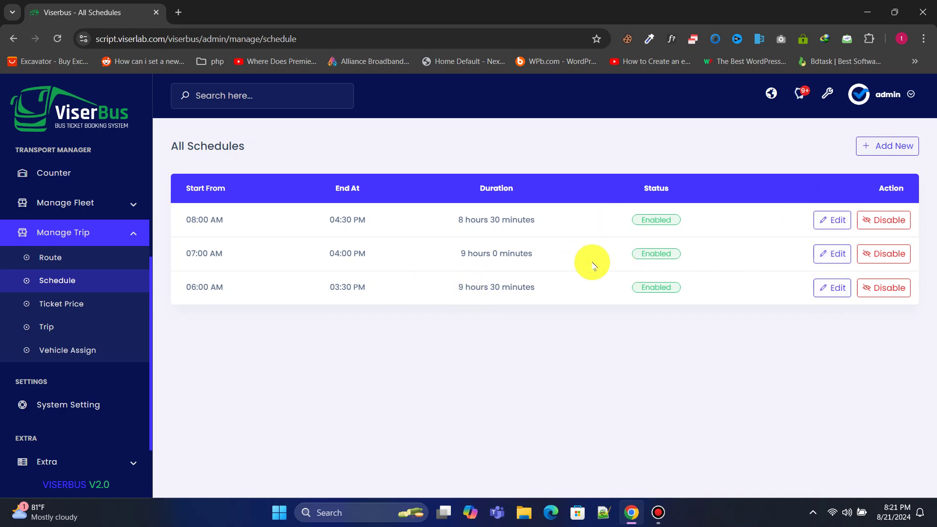
Step: Try a new schedule with start time 0233, then close it without saving
{"action": "left_click", "coordinate": [888, 146]}
{"action": "left_click", "coordinate": [364, 169]}
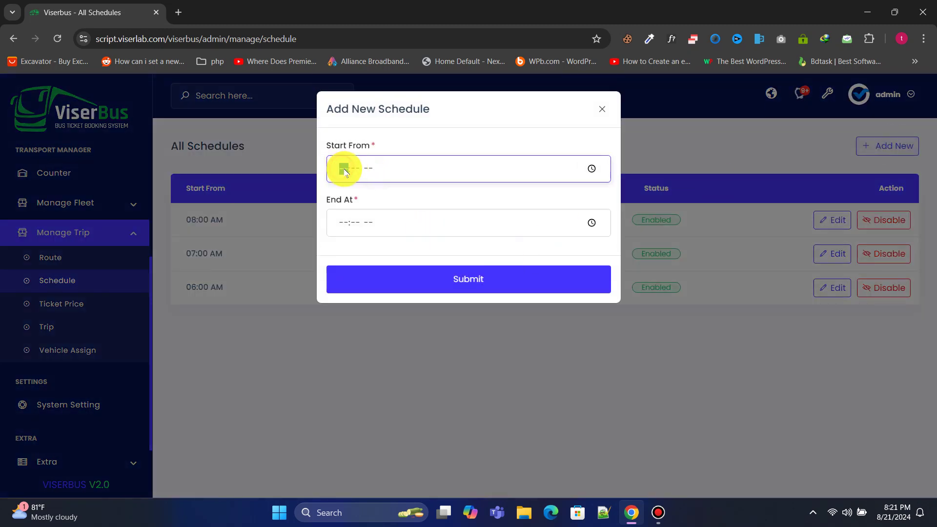
{"action": "type", "text": "0233"}
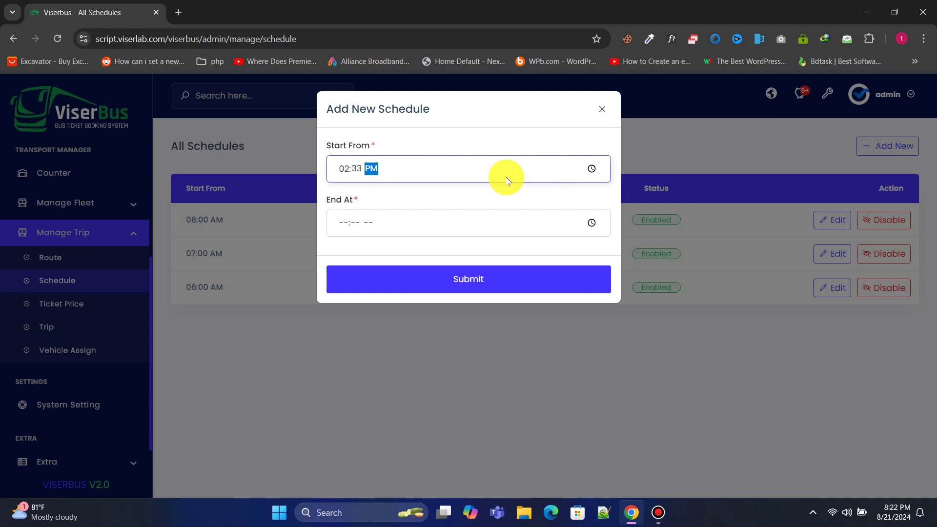
{"action": "left_click", "coordinate": [608, 107]}
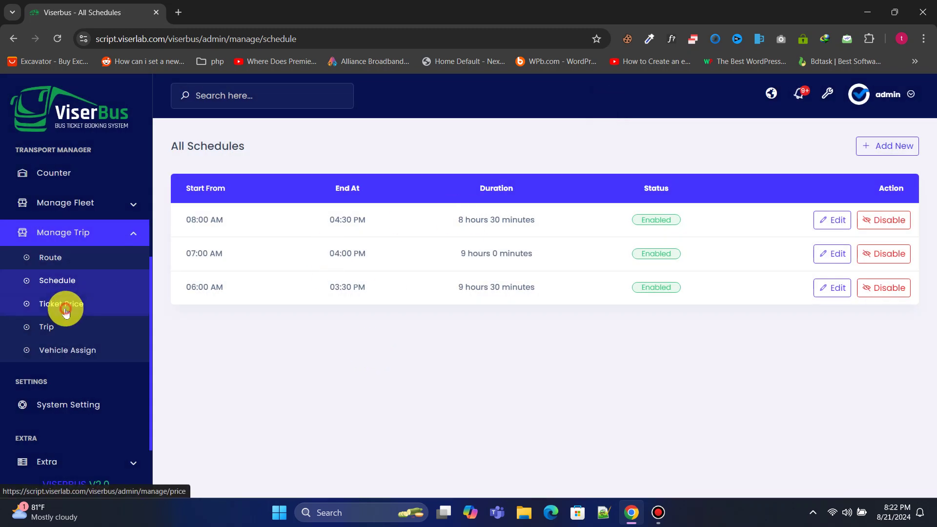
Step: Fill a new Classic ticket price of 123 for Kansas, then Witchita, to Echo Bass, unsaved
{"action": "left_click", "coordinate": [63, 305]}
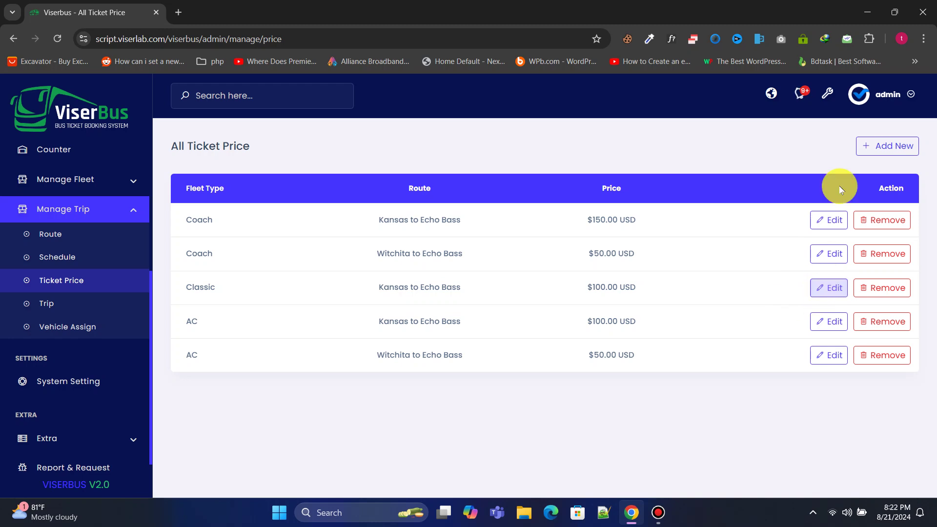
{"action": "left_click", "coordinate": [885, 146]}
{"action": "left_click", "coordinate": [299, 234]}
{"action": "left_click", "coordinate": [254, 341]}
{"action": "left_click", "coordinate": [278, 295]}
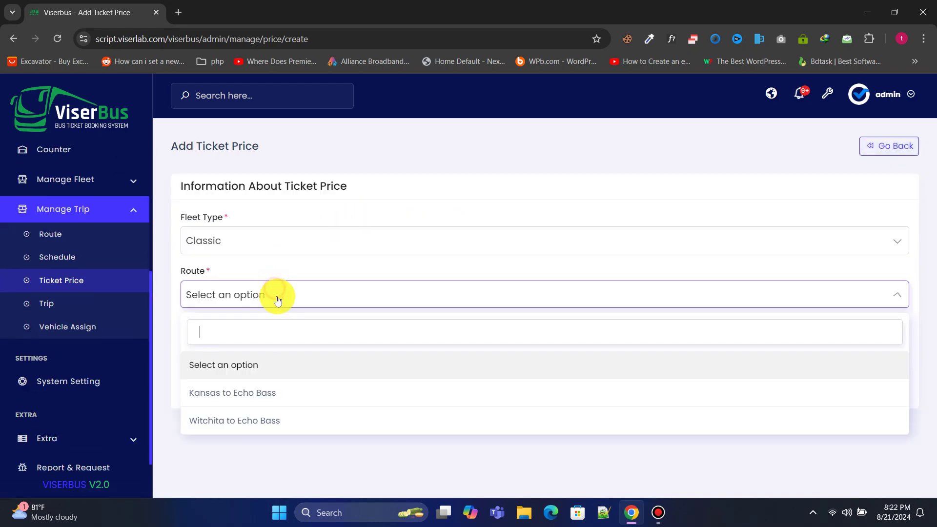
{"action": "left_click", "coordinate": [274, 389]}
{"action": "left_click", "coordinate": [273, 349]}
{"action": "type", "text": "123"}
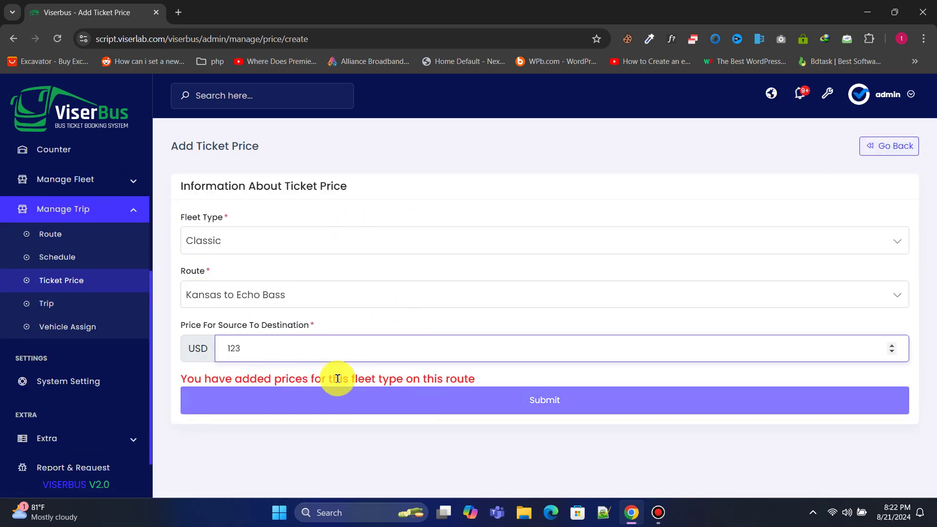
{"action": "left_click", "coordinate": [266, 297]}
{"action": "left_click", "coordinate": [251, 421]}
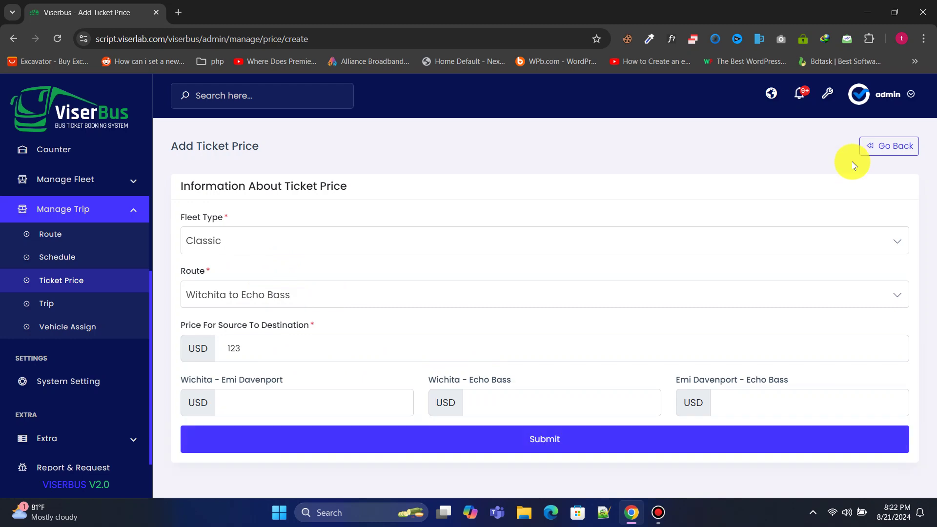
{"action": "left_click", "coordinate": [764, 400]}
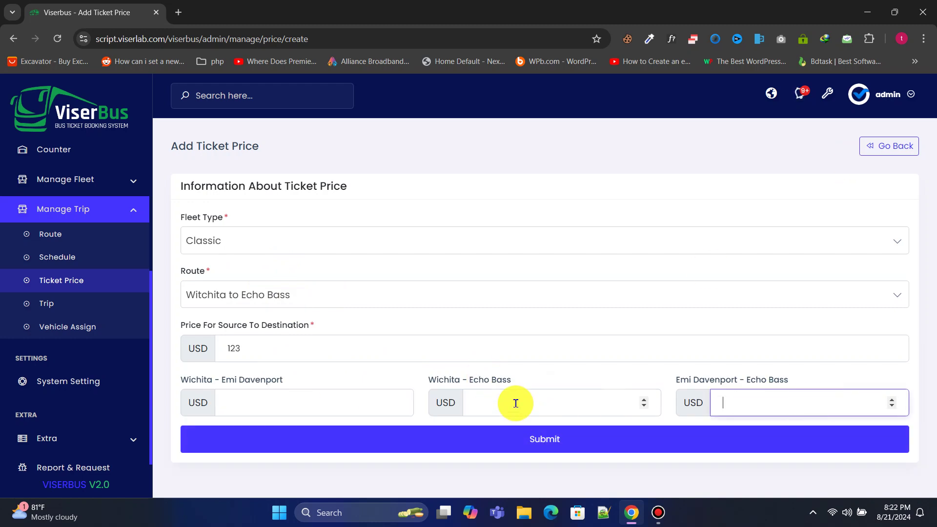
{"action": "left_click", "coordinate": [78, 302]}
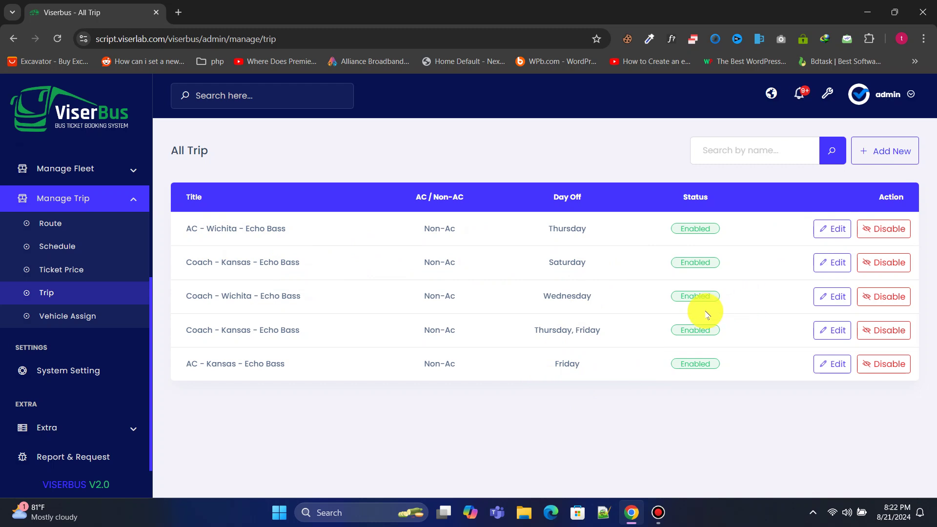
Step: Fill a Kansas to Echo Bass trip, 07:00 am - 04:00 pm, Kansas to Wichita, without saving
{"action": "left_click", "coordinate": [871, 155]}
{"action": "left_click", "coordinate": [346, 229]}
{"action": "left_click", "coordinate": [332, 320]}
{"action": "left_click", "coordinate": [517, 223]}
{"action": "left_click", "coordinate": [519, 347]}
{"action": "left_click", "coordinate": [513, 273]}
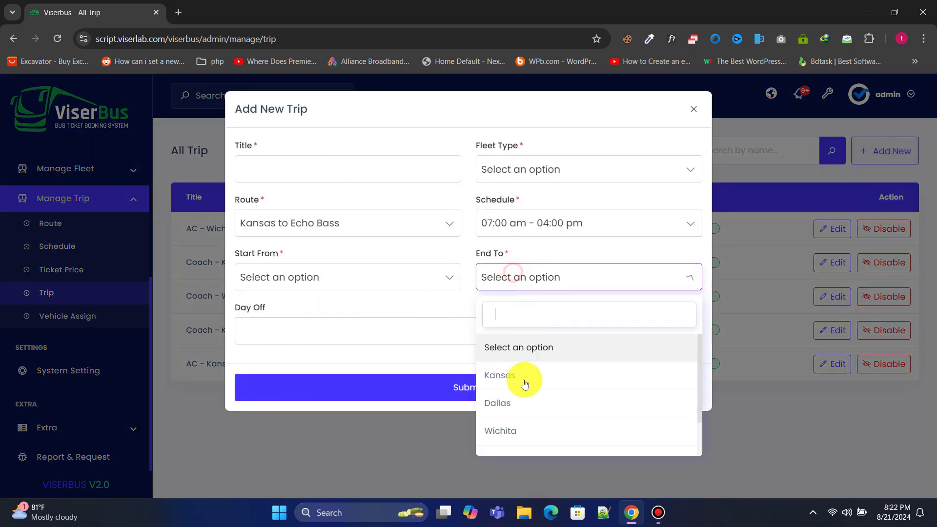
{"action": "left_click", "coordinate": [521, 428]}
{"action": "left_click", "coordinate": [280, 274]}
{"action": "left_click", "coordinate": [322, 372]}
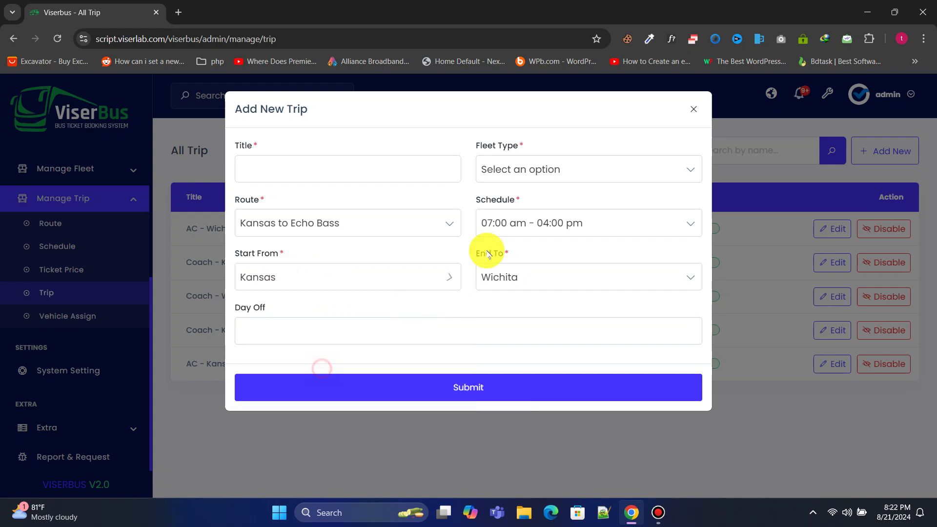
{"action": "left_click", "coordinate": [693, 109]}
Step: Assign Viser Travels (HR-1245) to the AC - Kansas - Echo Bass trip, then discard it
{"action": "left_click", "coordinate": [92, 318]}
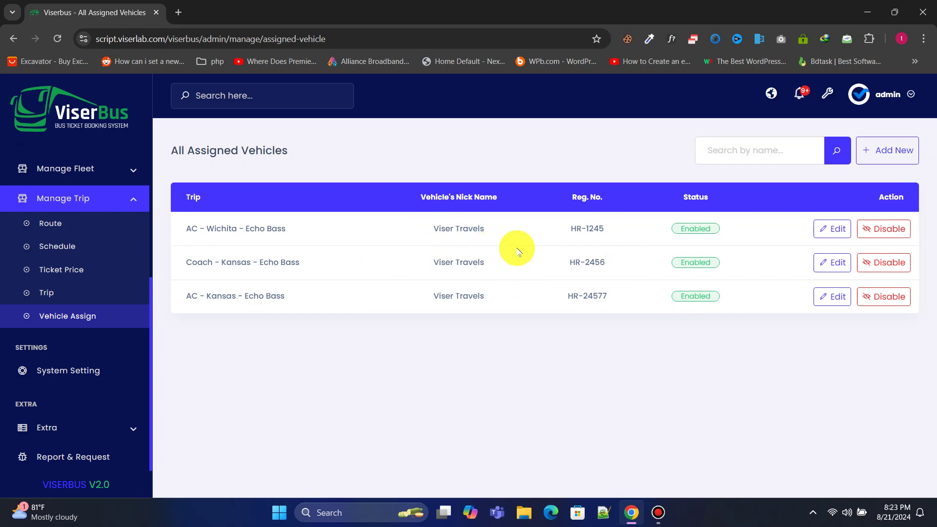
{"action": "left_click", "coordinate": [893, 156]}
{"action": "left_click", "coordinate": [429, 166]}
{"action": "left_click", "coordinate": [410, 266]}
{"action": "left_click", "coordinate": [402, 225]}
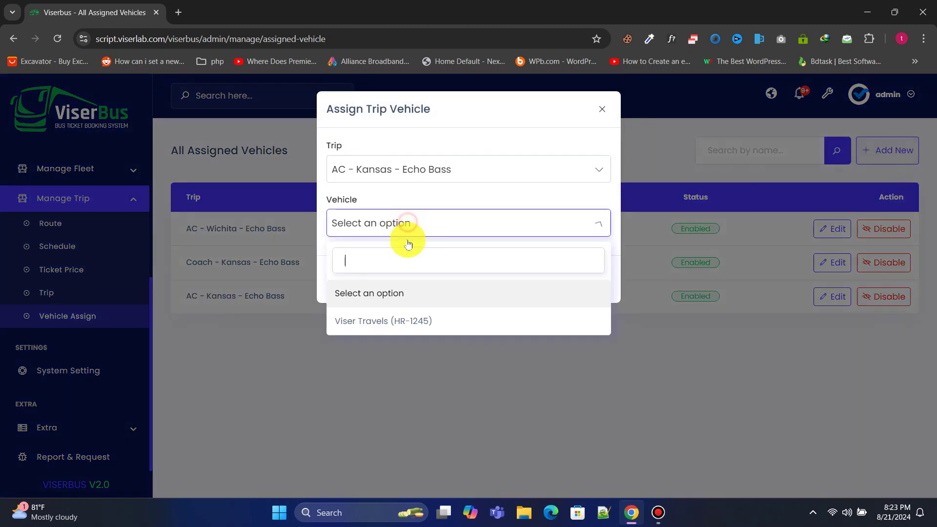
{"action": "left_click", "coordinate": [405, 326]}
{"action": "left_click", "coordinate": [602, 110]}
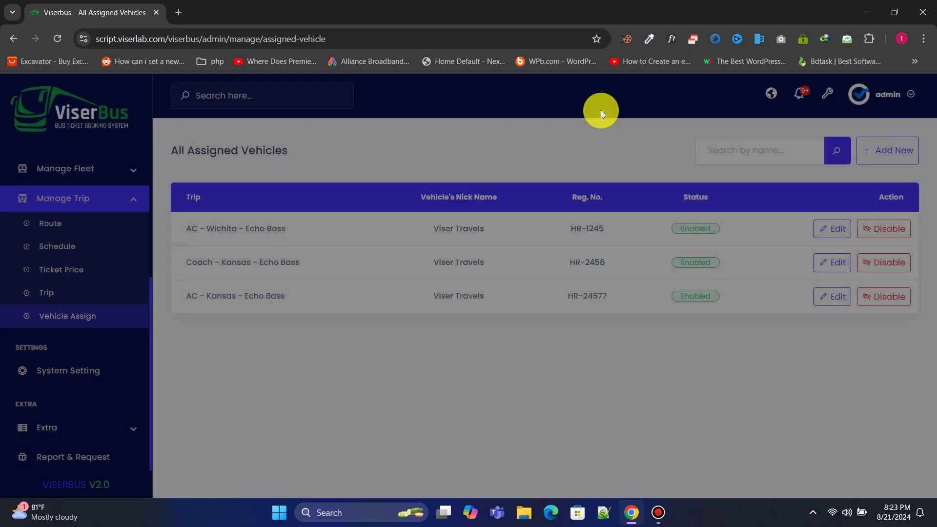
{"action": "left_click", "coordinate": [107, 381]}
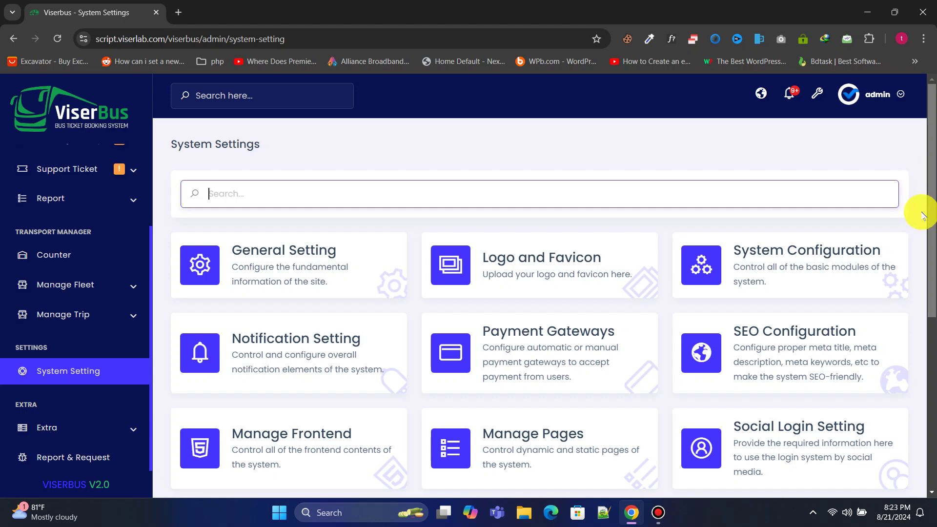
Step: Check the General Setting page, leaving the timezone as UTC
{"action": "left_click", "coordinate": [315, 263]}
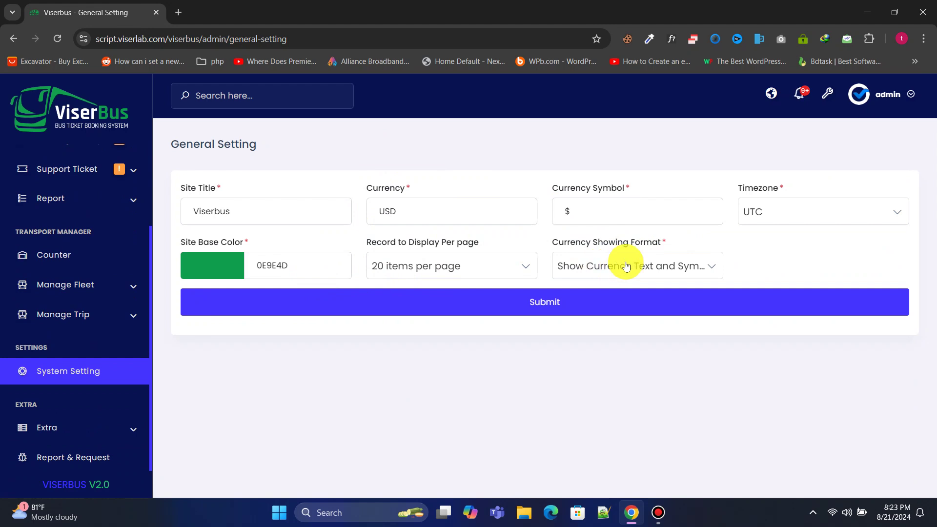
{"action": "left_click", "coordinate": [807, 222]}
{"action": "left_click", "coordinate": [807, 222]}
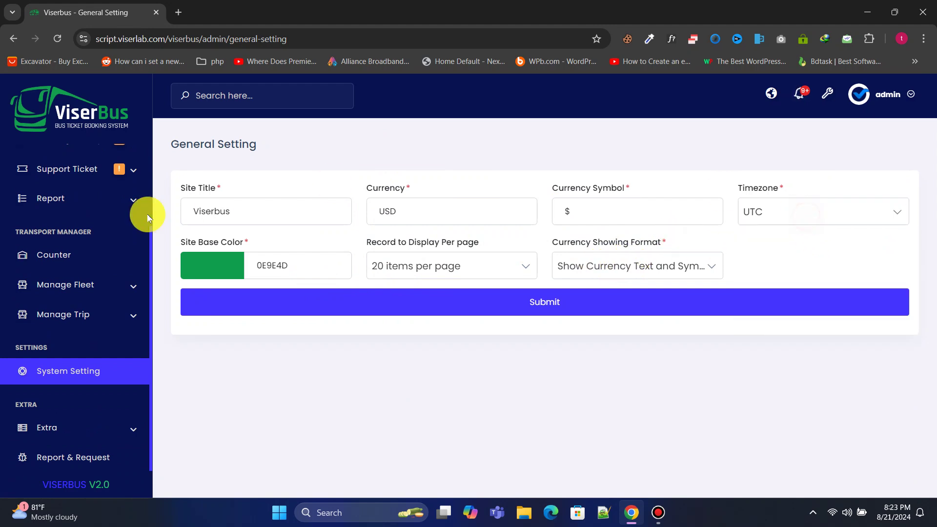
{"action": "left_click", "coordinate": [7, 43]}
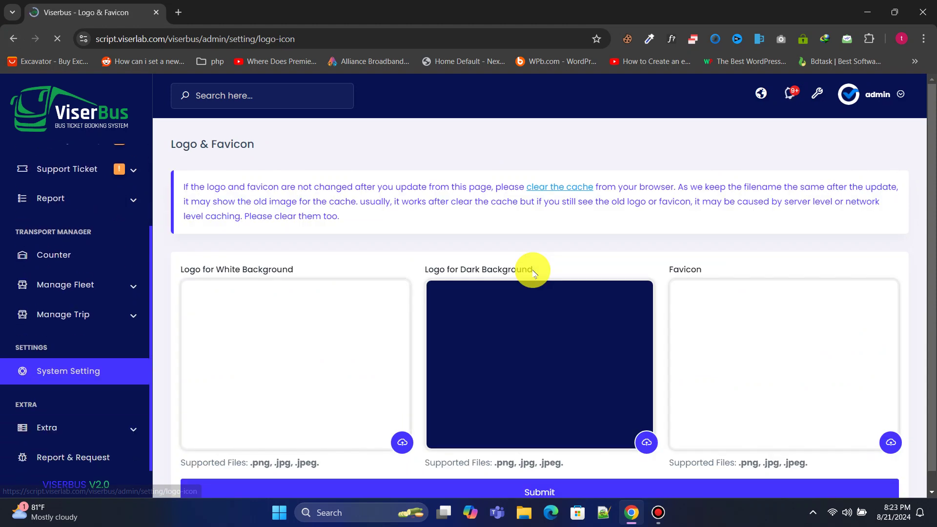
Step: Open System Configuration and scroll through its module toggles
{"action": "scroll", "coordinate": [232, 261], "scroll_direction": "down", "scroll_amount": 1}
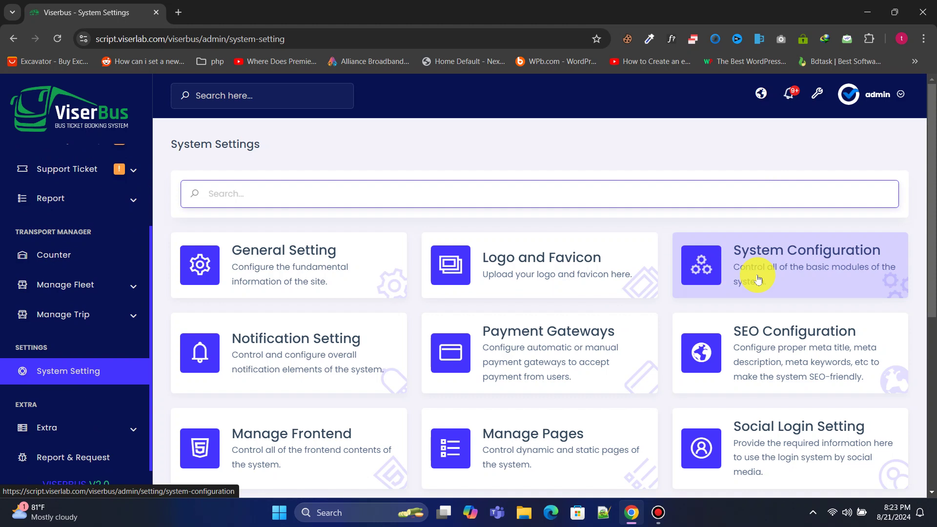
{"action": "left_click", "coordinate": [758, 280]}
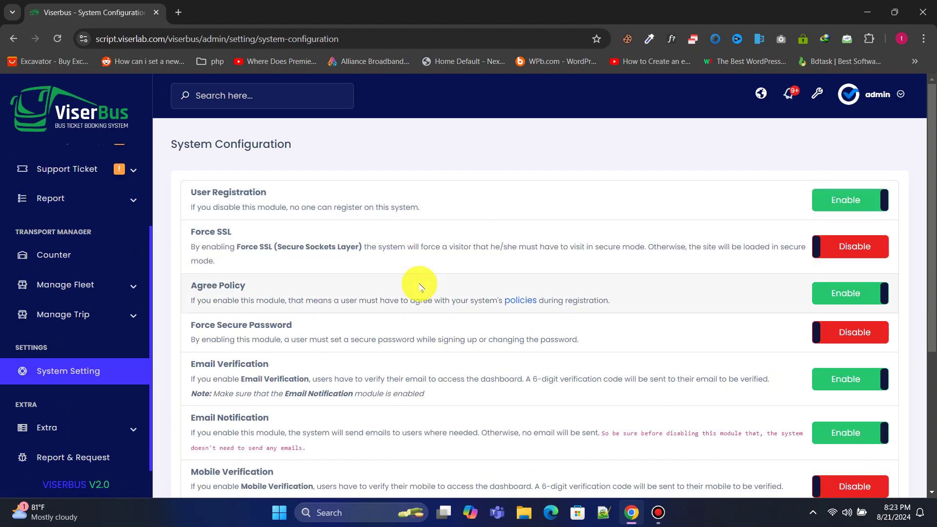
{"action": "scroll", "coordinate": [421, 286], "scroll_direction": "down", "scroll_amount": 5}
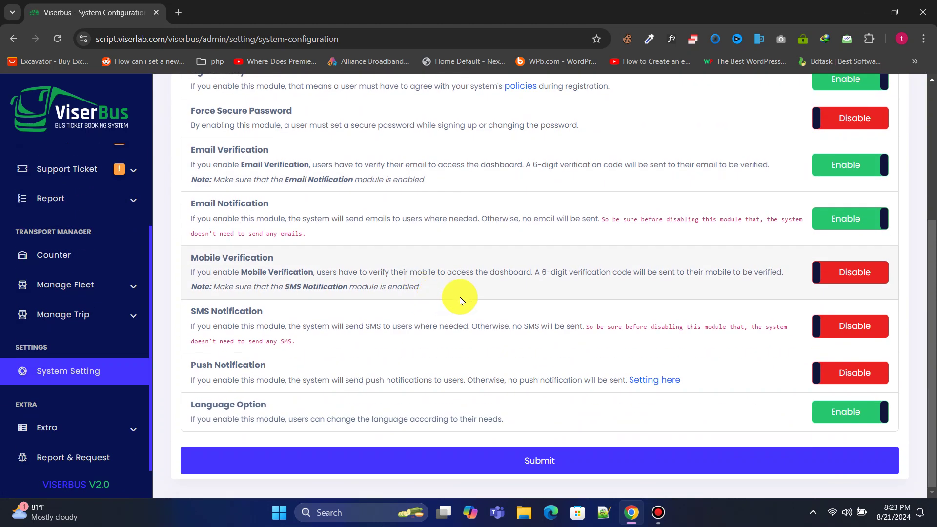
{"action": "scroll", "coordinate": [460, 300], "scroll_direction": "up", "scroll_amount": 5}
Step: Open the Payment Gateways settings and browse the gateway list
{"action": "left_click", "coordinate": [101, 373]}
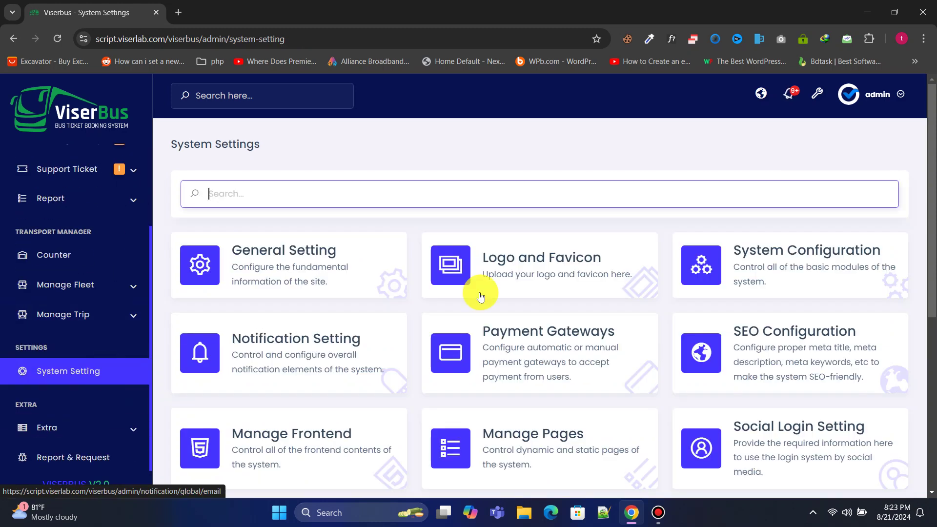
{"action": "scroll", "coordinate": [481, 297], "scroll_direction": "down", "scroll_amount": 1}
{"action": "left_click", "coordinate": [561, 298]}
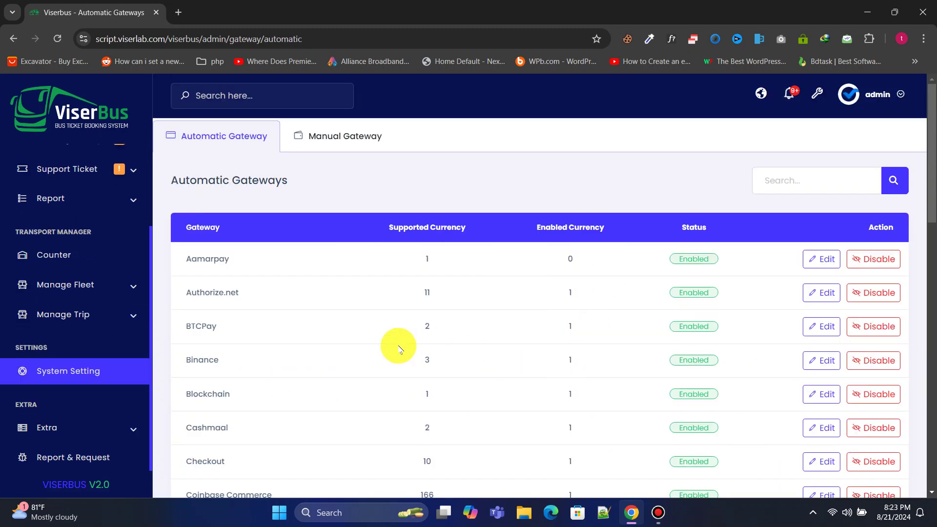
{"action": "scroll", "coordinate": [399, 348], "scroll_direction": "down", "scroll_amount": 12}
{"action": "scroll", "coordinate": [446, 352], "scroll_direction": "up", "scroll_amount": 12}
{"action": "scroll", "coordinate": [519, 331], "scroll_direction": "down", "scroll_amount": 8}
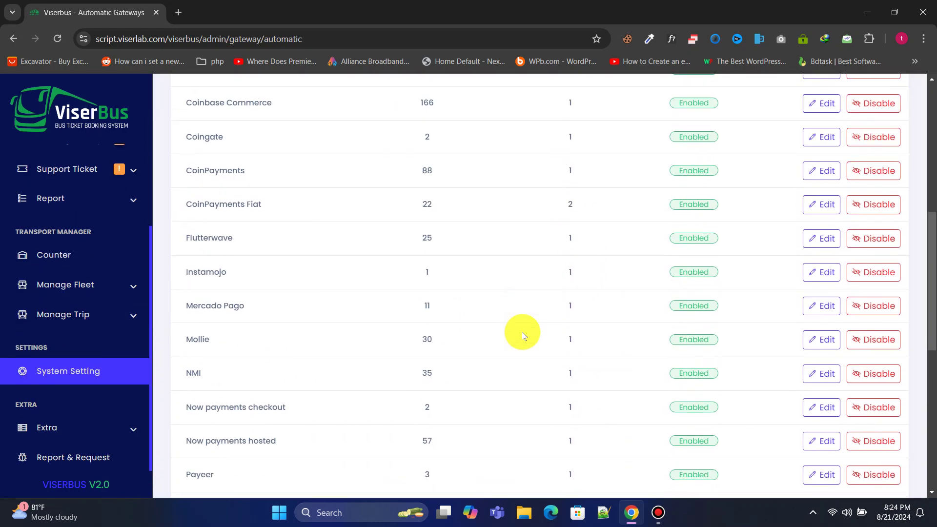
{"action": "scroll", "coordinate": [523, 333], "scroll_direction": "down", "scroll_amount": 2}
Step: Review the PayPal gateway settings and its currency options without changing anything
{"action": "left_click", "coordinate": [821, 413]}
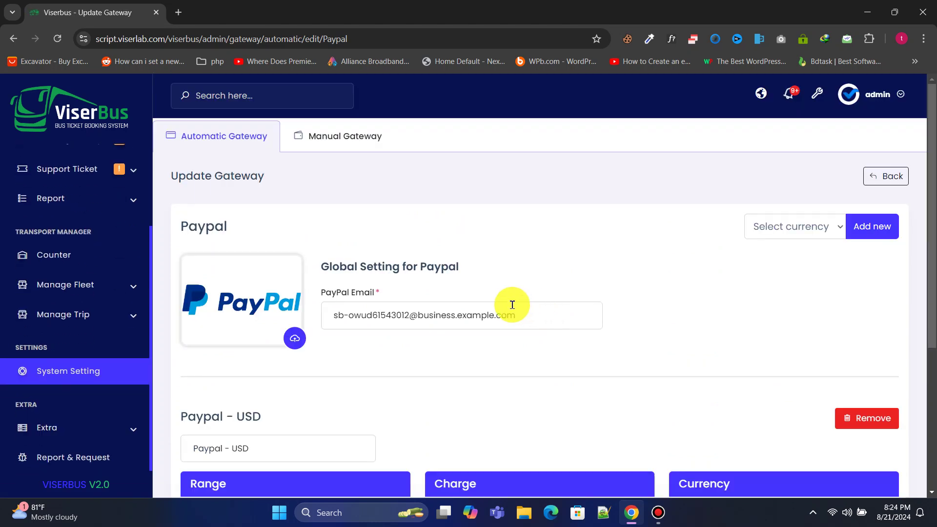
{"action": "scroll", "coordinate": [368, 379], "scroll_direction": "down", "scroll_amount": 5}
{"action": "scroll", "coordinate": [582, 362], "scroll_direction": "up", "scroll_amount": 5}
{"action": "left_click_drag", "start_coordinate": [569, 325], "coordinate": [329, 314]}
{"action": "left_click", "coordinate": [801, 236]}
{"action": "left_click", "coordinate": [676, 235]}
{"action": "scroll", "coordinate": [669, 278], "scroll_direction": "down", "scroll_amount": 5}
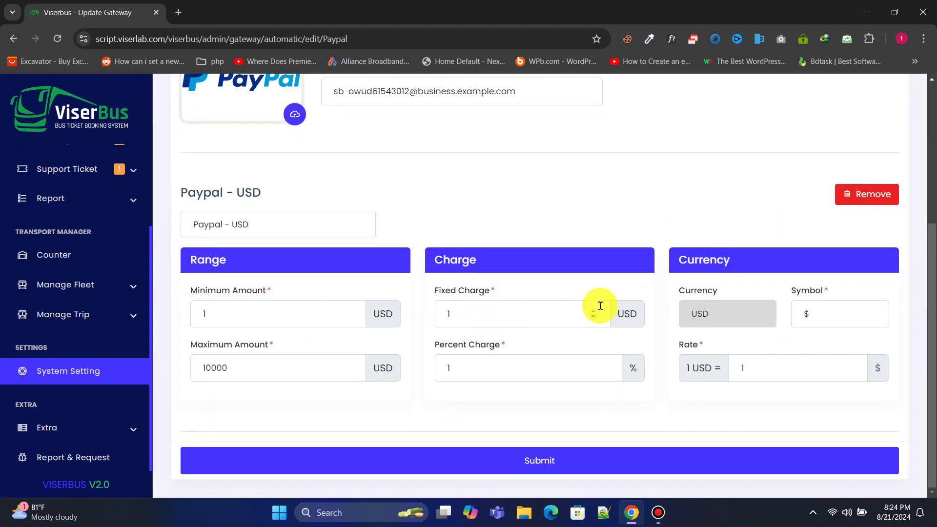
{"action": "scroll", "coordinate": [600, 305], "scroll_direction": "up", "scroll_amount": 6}
Step: Go back from PayPal to the settings and scroll through the page
{"action": "left_click", "coordinate": [14, 38]}
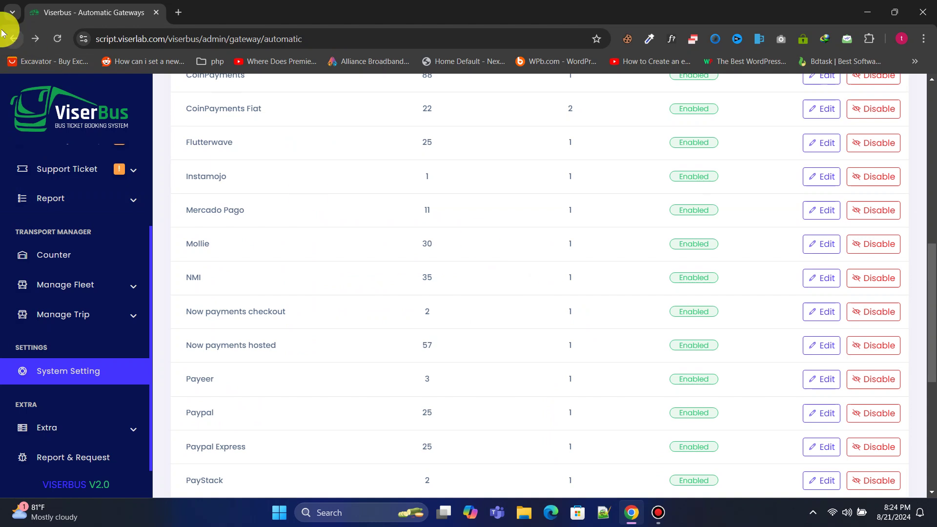
{"action": "left_click", "coordinate": [13, 39]}
{"action": "scroll", "coordinate": [315, 254], "scroll_direction": "down", "scroll_amount": 1}
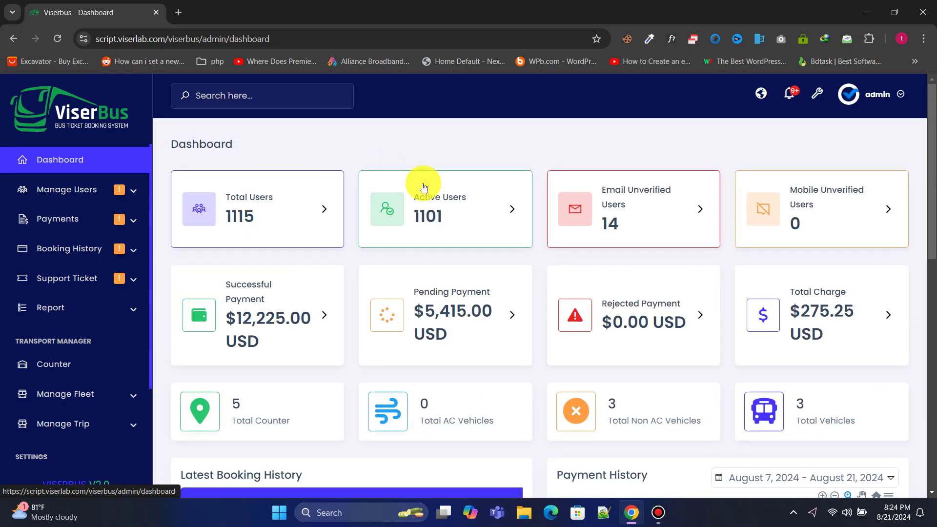
{"action": "scroll", "coordinate": [494, 272], "scroll_direction": "down", "scroll_amount": 6}
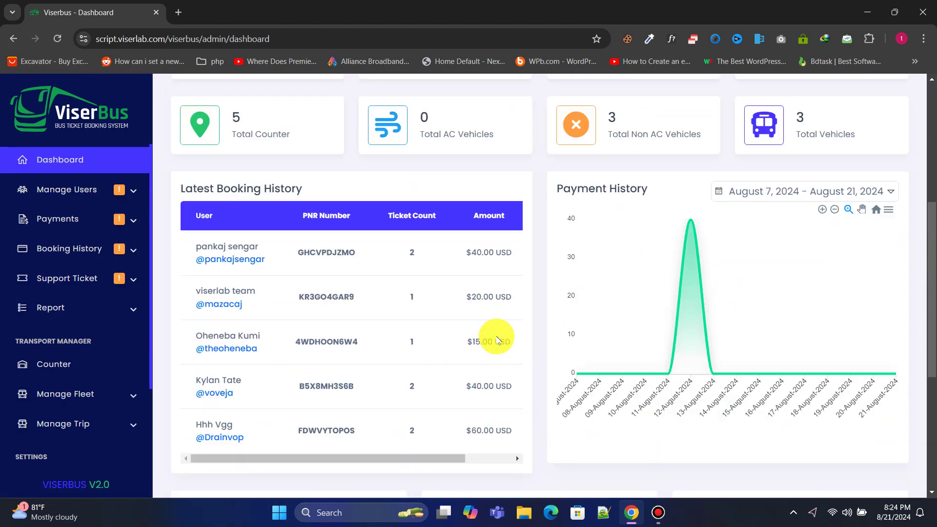
{"action": "scroll", "coordinate": [496, 339], "scroll_direction": "up", "scroll_amount": 6}
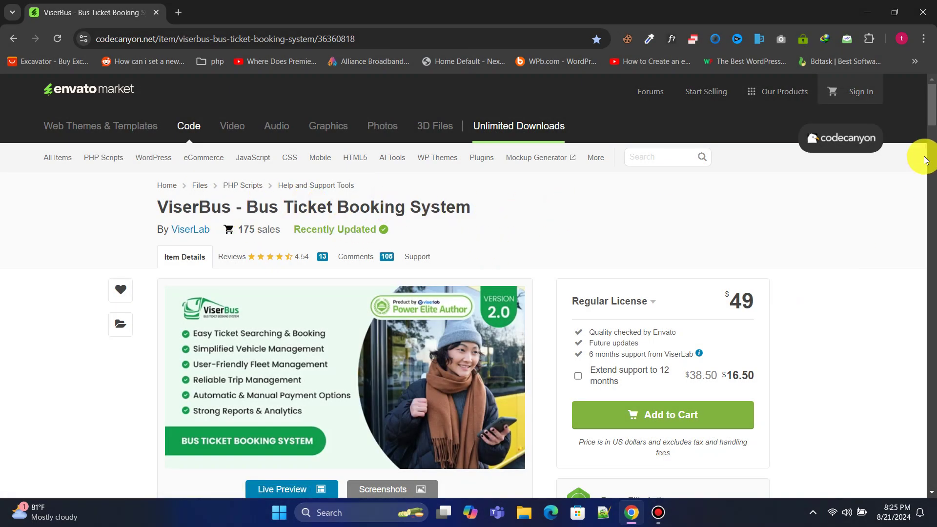
Step: Scroll the CodeCanyon ViserBus item page
{"action": "left_click_drag", "start_coordinate": [933, 112], "coordinate": [933, 86]}
{"action": "left_click", "coordinate": [864, 15]}
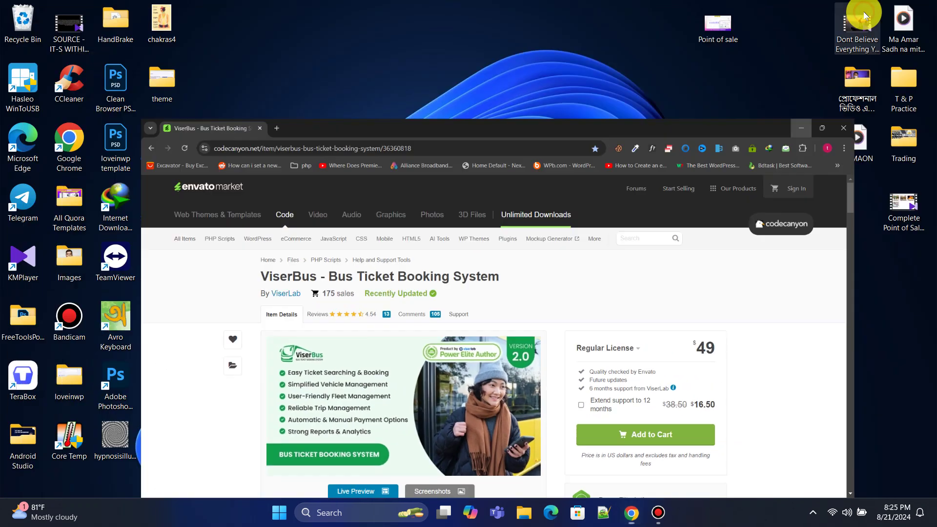
{"action": "left_click", "coordinate": [491, 210]}
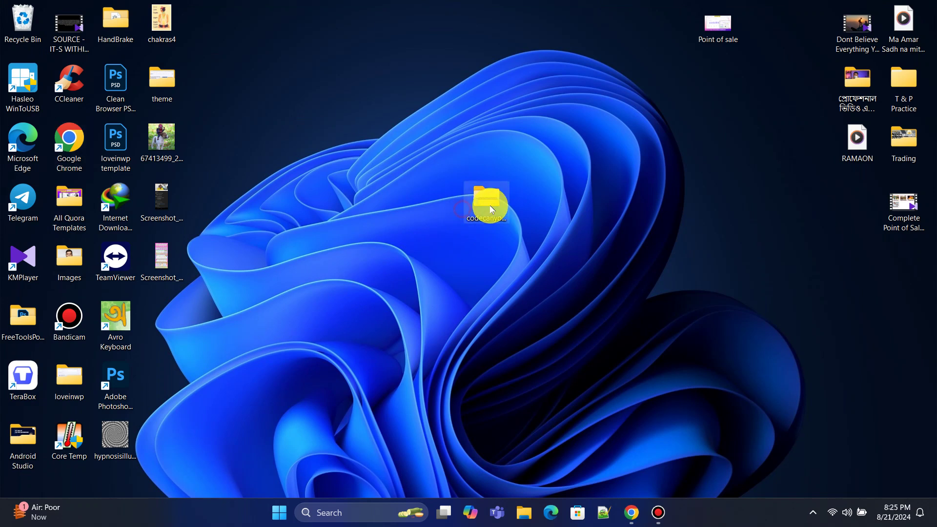
{"action": "left_click_drag", "start_coordinate": [394, 225], "coordinate": [538, 224]}
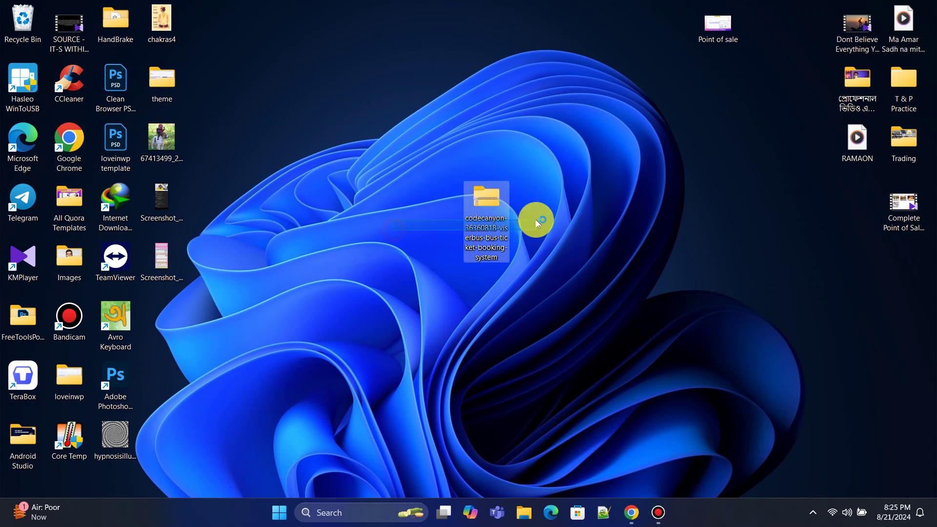
{"action": "left_click", "coordinate": [433, 193]}
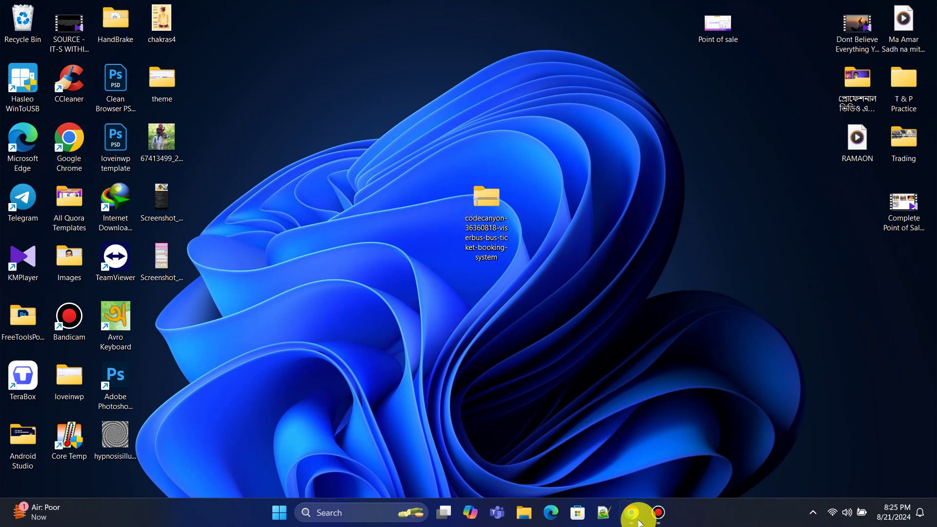
{"action": "left_click", "coordinate": [640, 523]}
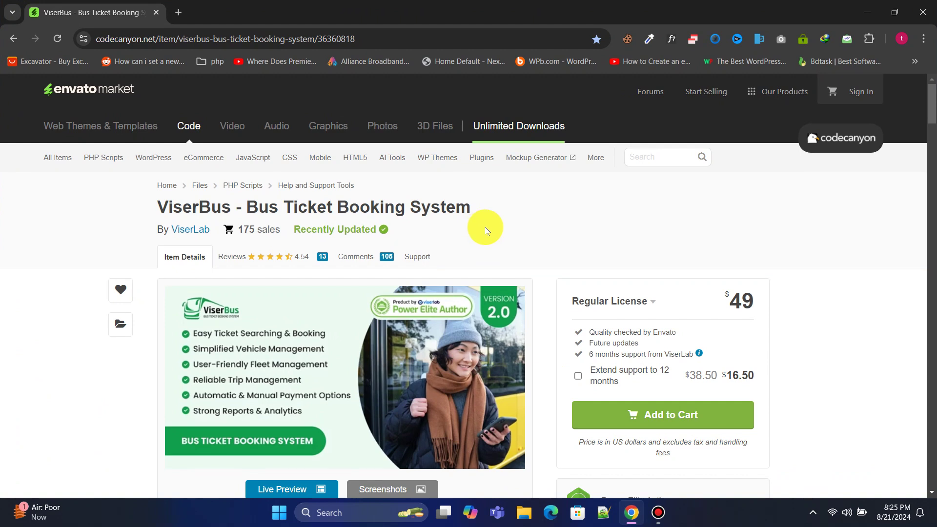
Step: Load loveinwp.com/hostinger in the address bar
{"action": "left_click", "coordinate": [386, 38]}
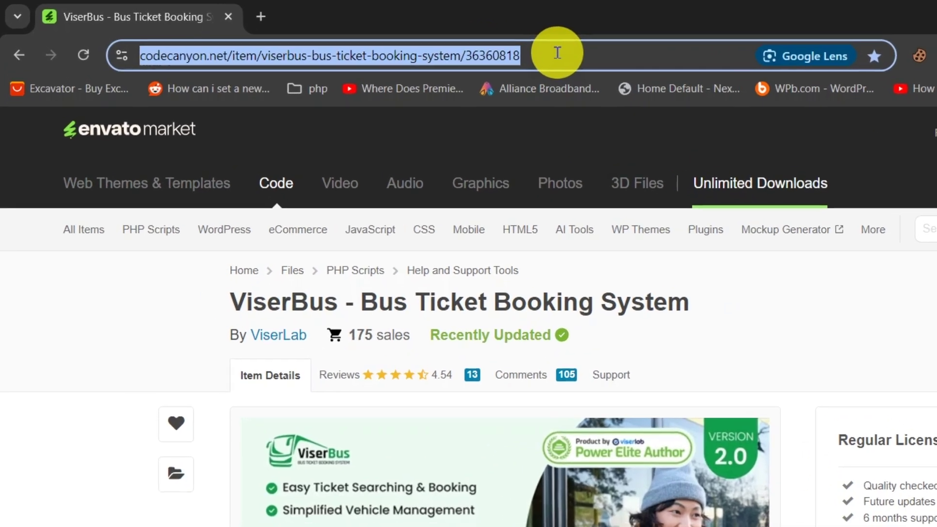
{"action": "type", "text": "love"}
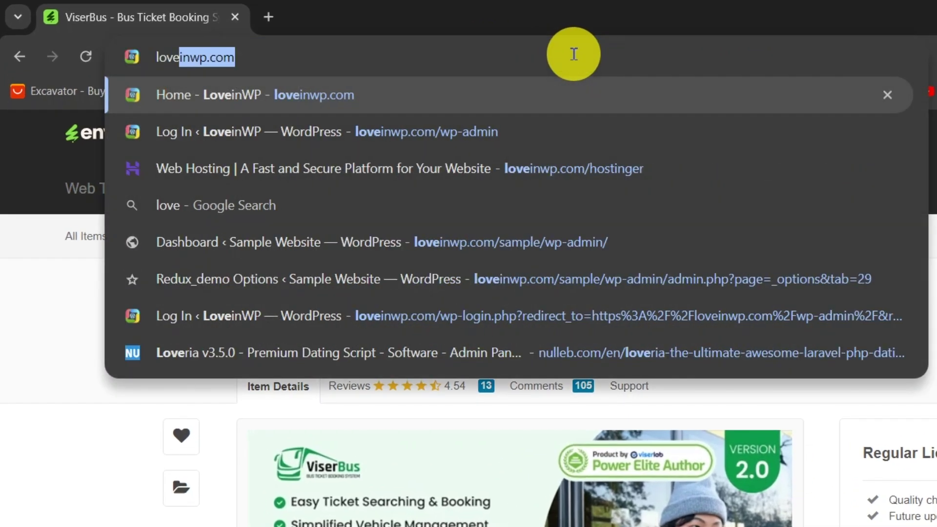
{"action": "type", "text": "inwp.com"}
{"action": "type", "text": "/hosting"}
{"action": "key", "text": "BackSpace"}
{"action": "type", "text": "hostinge"}
{"action": "key", "text": "Return"}
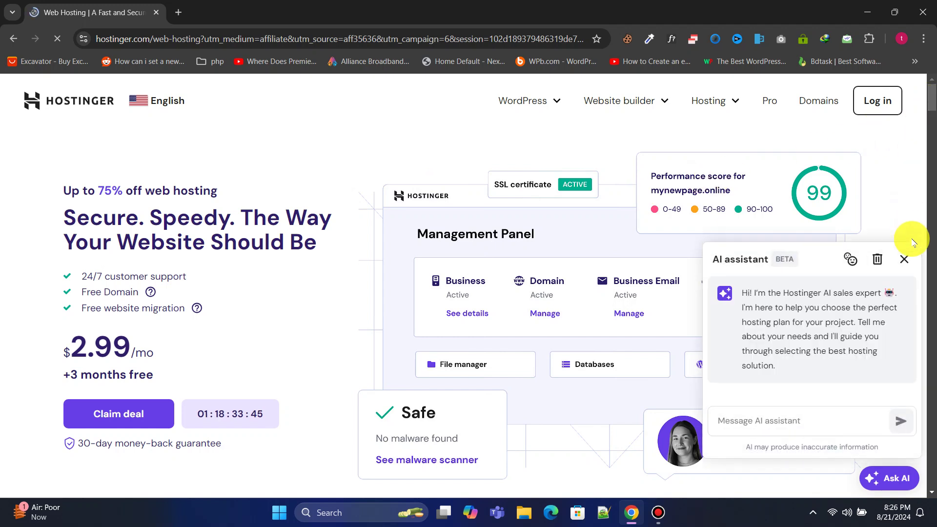
Step: Close the AI assistant chat and scroll to the Premium, Business and Cloud Startup plans
{"action": "left_click", "coordinate": [903, 254]}
{"action": "left_click_drag", "start_coordinate": [932, 94], "coordinate": [936, 143]}
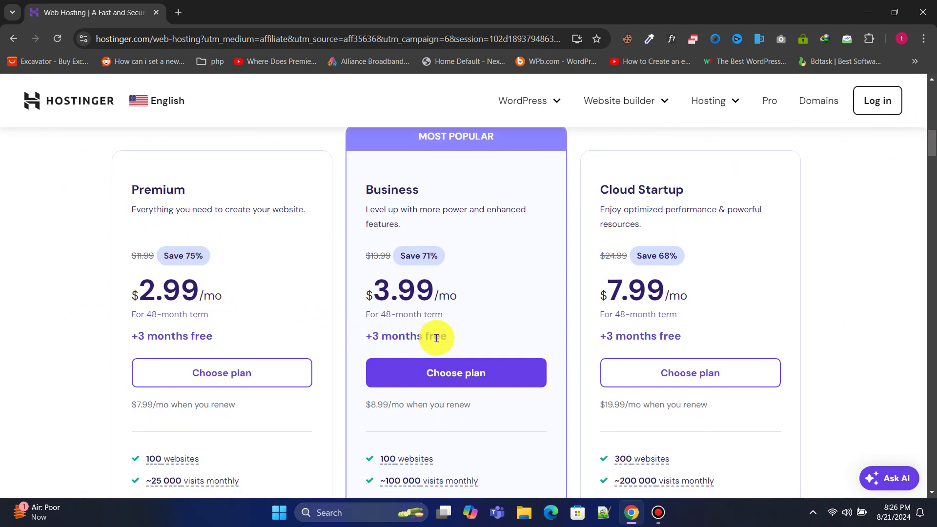
{"action": "scroll", "coordinate": [419, 313], "scroll_direction": "down", "scroll_amount": 2}
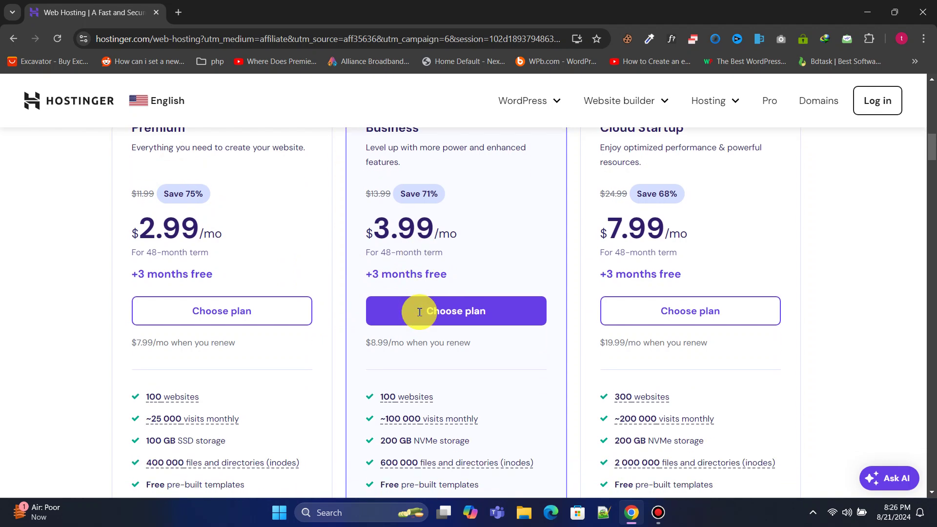
{"action": "scroll", "coordinate": [418, 310], "scroll_direction": "up", "scroll_amount": 1}
{"action": "scroll", "coordinate": [341, 332], "scroll_direction": "down", "scroll_amount": 2}
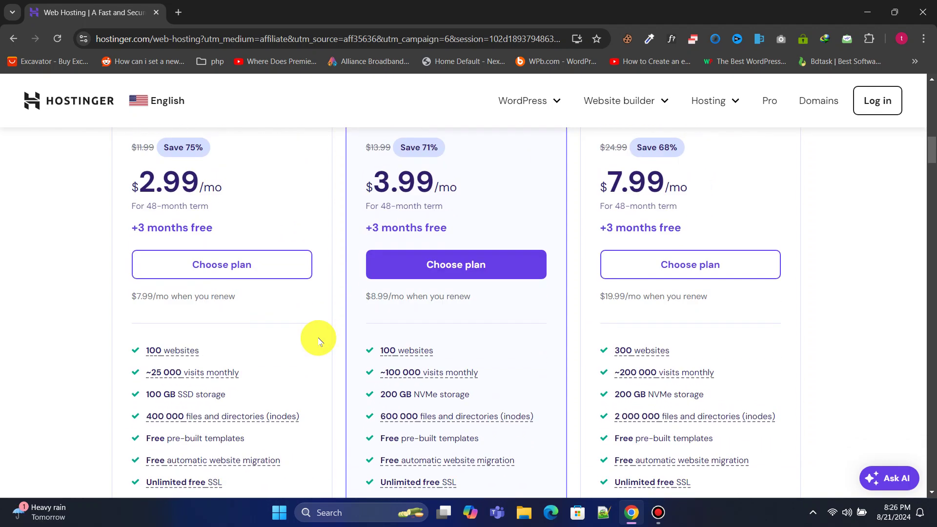
{"action": "mouse_move", "coordinate": [481, 389]}
{"action": "scroll", "coordinate": [415, 376], "scroll_direction": "down", "scroll_amount": 1}
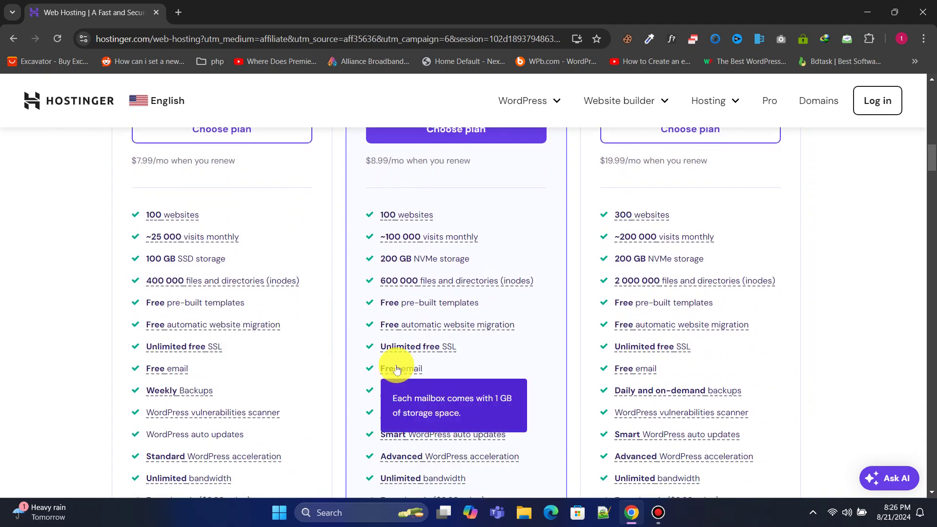
{"action": "scroll", "coordinate": [397, 367], "scroll_direction": "up", "scroll_amount": 5}
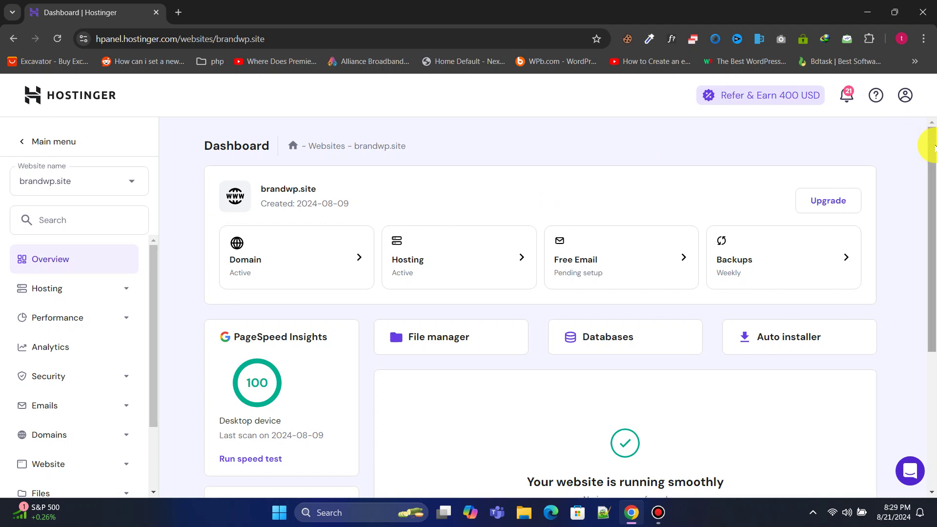
Step: Expand Files in the hPanel sidebar, open File Manager and access brandwp.site's files
{"action": "mouse_move", "coordinate": [933, 145]}
{"action": "left_mouse_down"}
{"action": "mouse_move", "coordinate": [932, 309]}
{"action": "mouse_move", "coordinate": [932, 132]}
{"action": "left_mouse_up"}
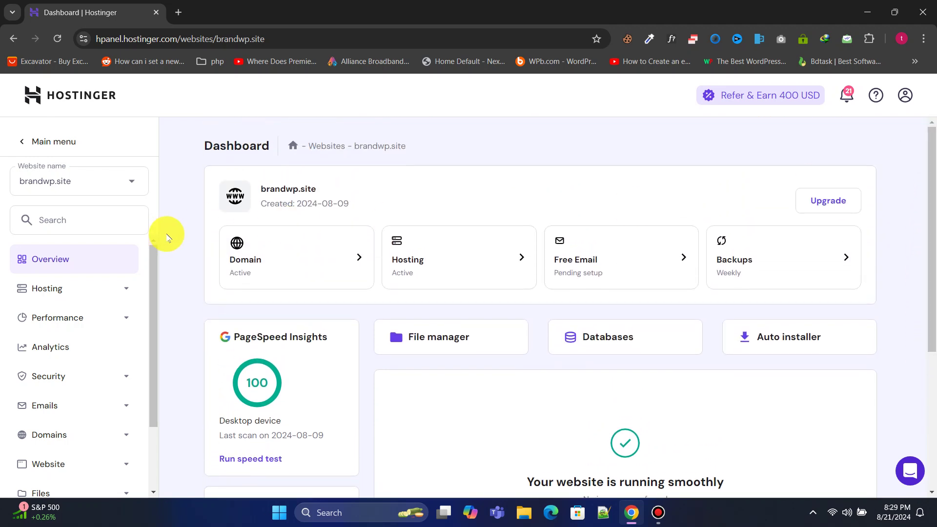
{"action": "left_click_drag", "start_coordinate": [152, 266], "coordinate": [153, 412]}
{"action": "left_click", "coordinate": [88, 405]}
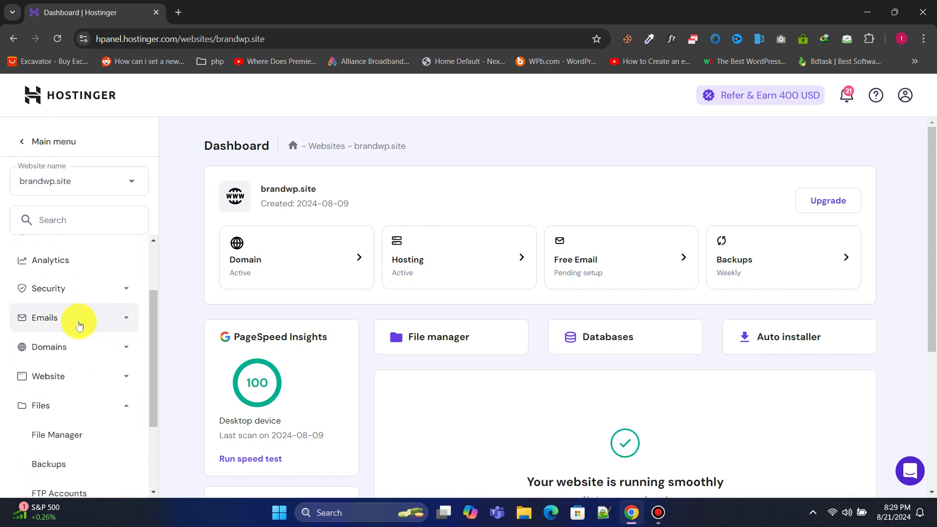
{"action": "scroll", "coordinate": [75, 318], "scroll_direction": "down", "scroll_amount": 2}
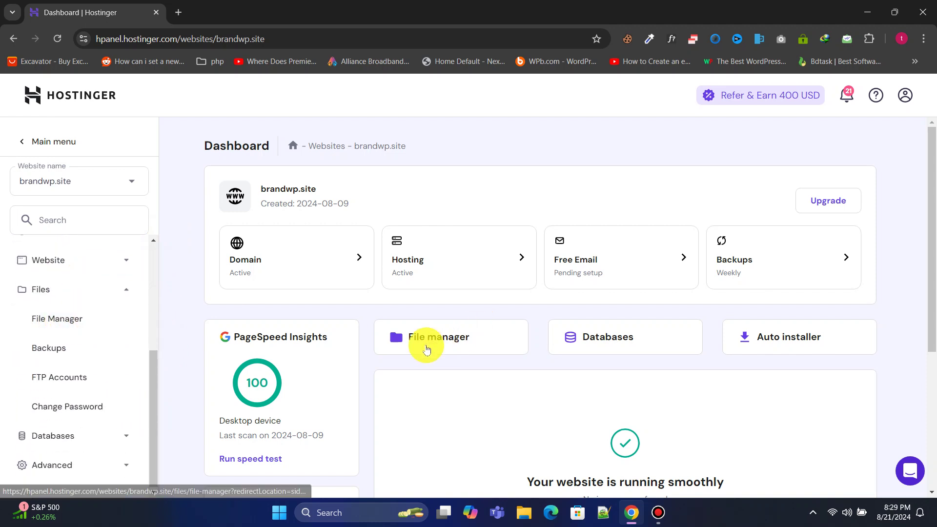
{"action": "left_click", "coordinate": [63, 318]}
{"action": "left_click", "coordinate": [349, 218]}
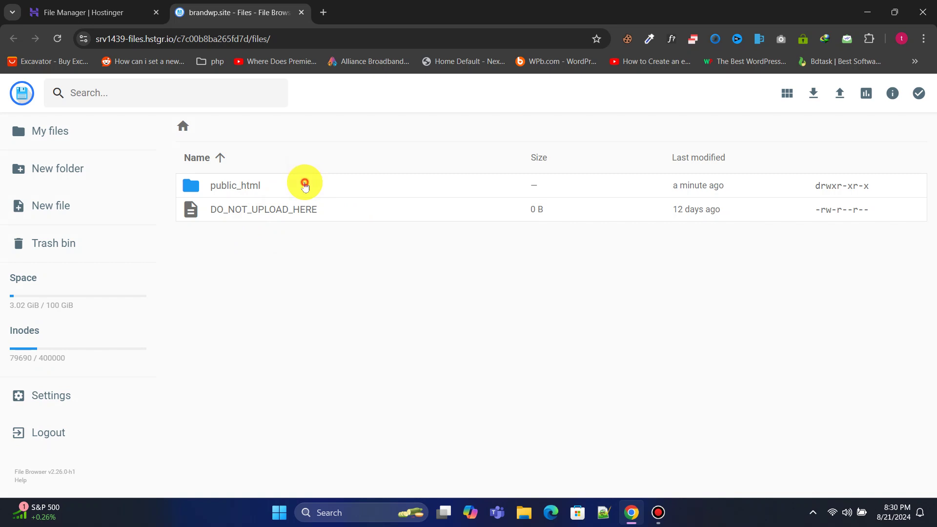
Step: Upload the codecanyon ViserBus zip from the Desktop into public_html
{"action": "double_click", "coordinate": [303, 185]}
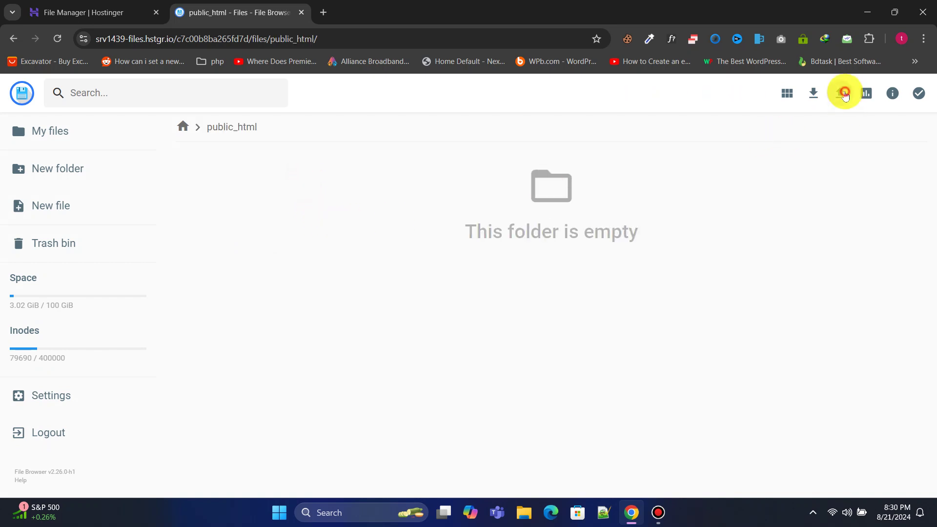
{"action": "left_click", "coordinate": [845, 95]}
{"action": "left_click", "coordinate": [398, 295]}
{"action": "left_click", "coordinate": [53, 119]}
{"action": "scroll", "coordinate": [273, 178], "scroll_direction": "down", "scroll_amount": 3}
{"action": "scroll", "coordinate": [303, 176], "scroll_direction": "up", "scroll_amount": 2}
{"action": "left_click", "coordinate": [413, 131]}
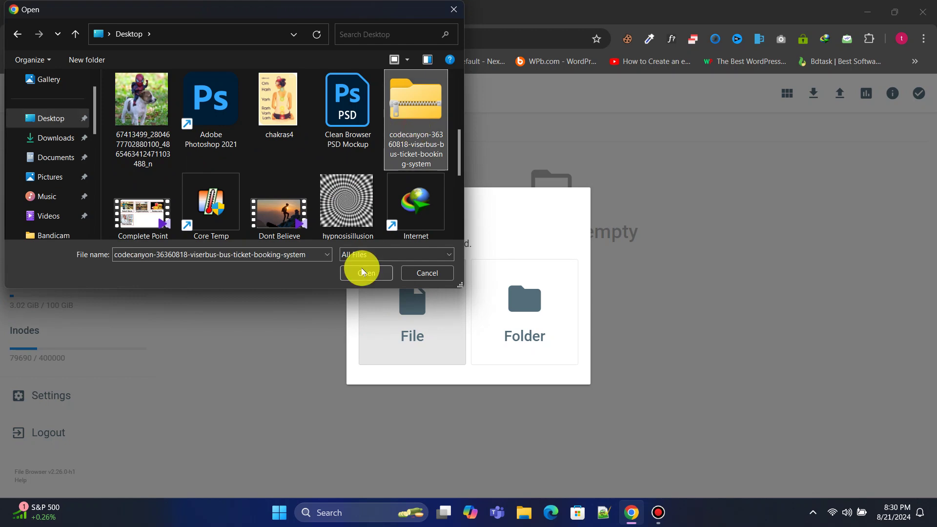
{"action": "left_click", "coordinate": [363, 272]}
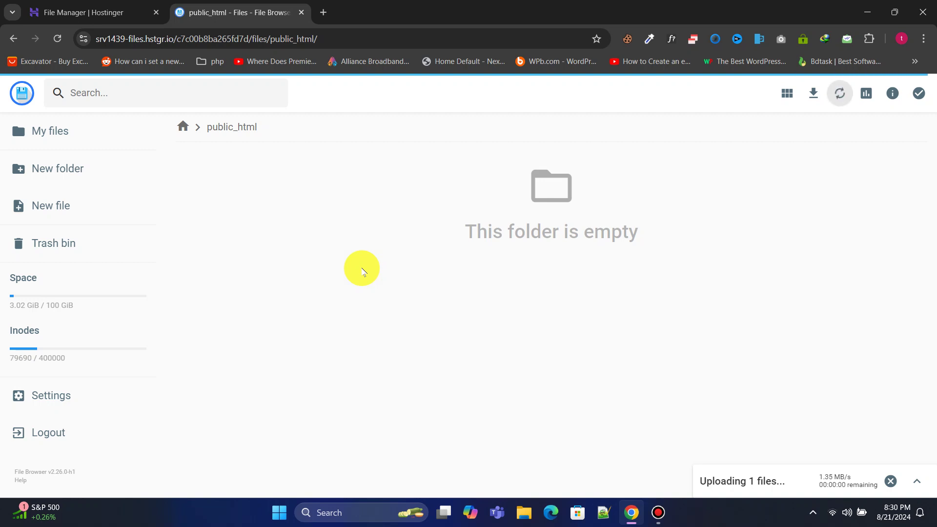
Step: Extract the uploaded ViserBus zip into a new folder named 'files'
{"action": "right_click", "coordinate": [349, 189]}
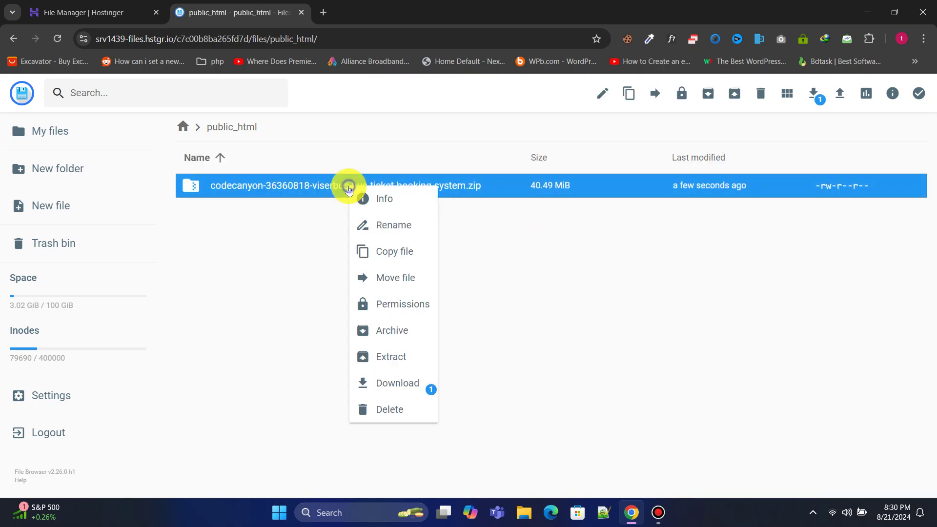
{"action": "left_click", "coordinate": [393, 355]}
{"action": "left_click", "coordinate": [406, 246]}
{"action": "type", "text": "files"}
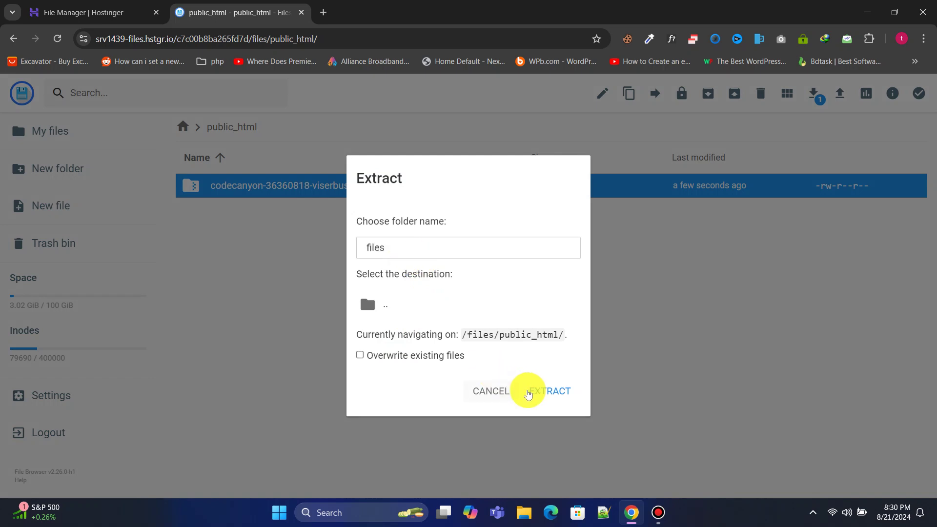
{"action": "left_click", "coordinate": [528, 395]}
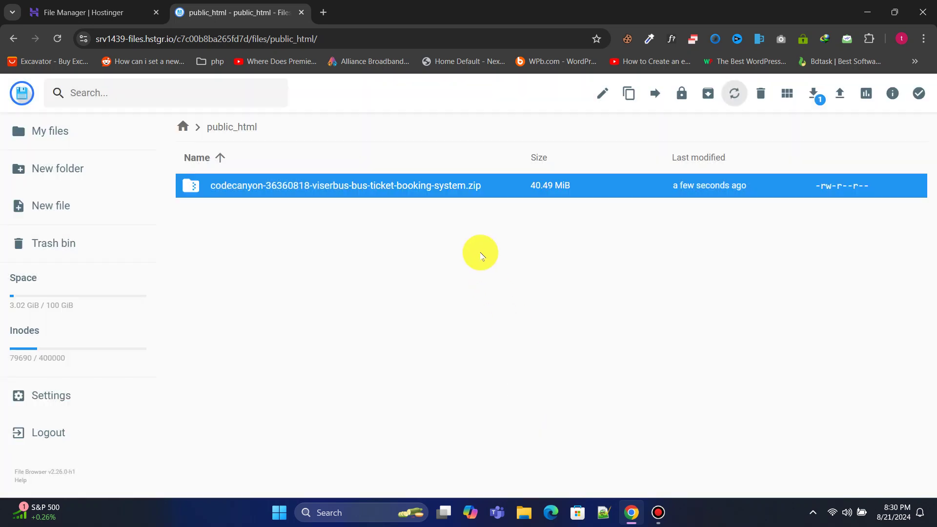
Step: Move all five items from files' codecanyon Files folder up into public_html
{"action": "double_click", "coordinate": [330, 186]}
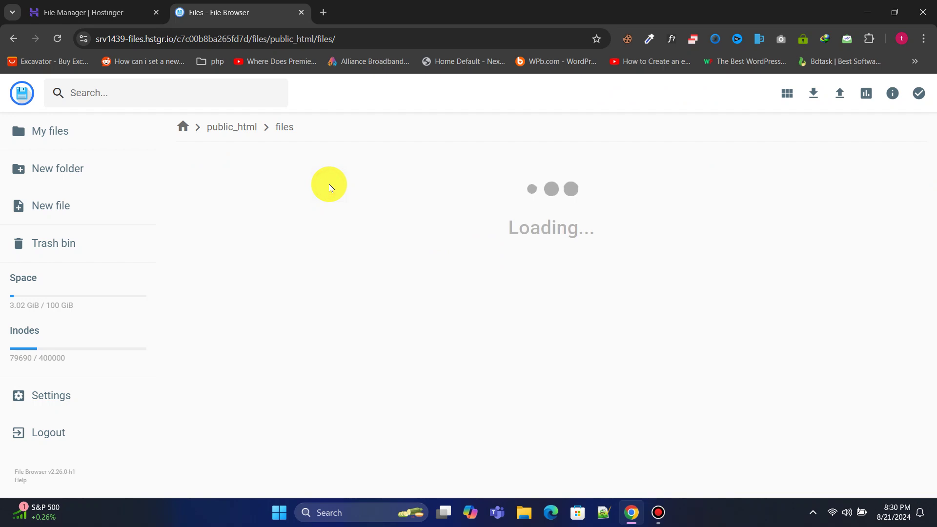
{"action": "double_click", "coordinate": [329, 185]}
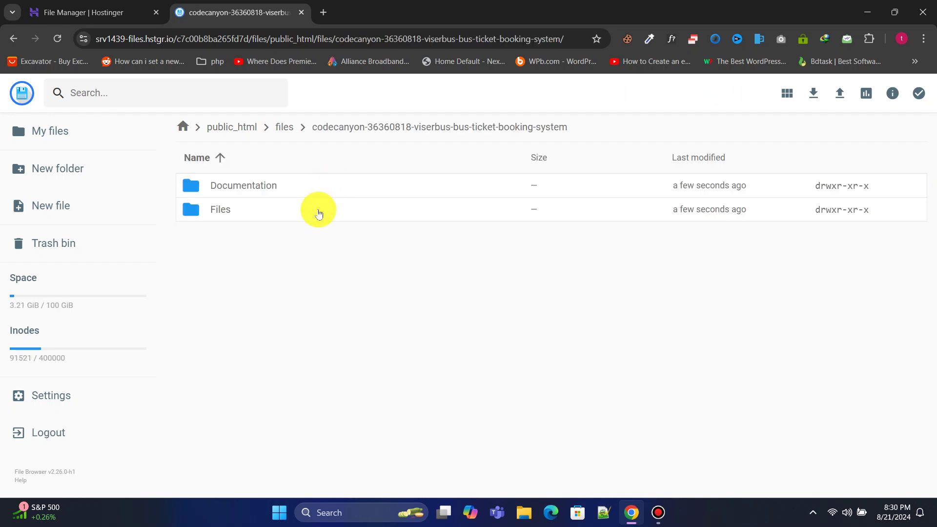
{"action": "double_click", "coordinate": [319, 209]}
{"action": "left_click", "coordinate": [321, 211]}
{"action": "key", "text": "ctrl+a"}
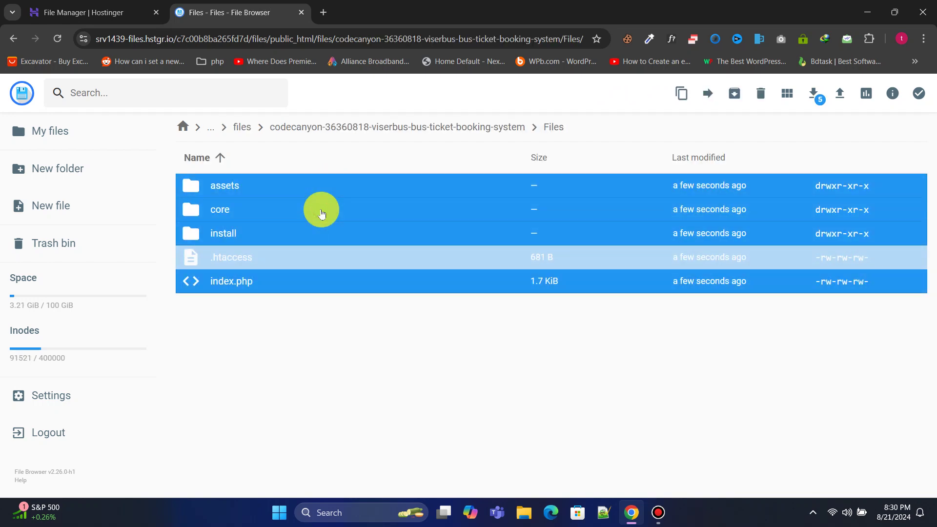
{"action": "left_click", "coordinate": [711, 101]}
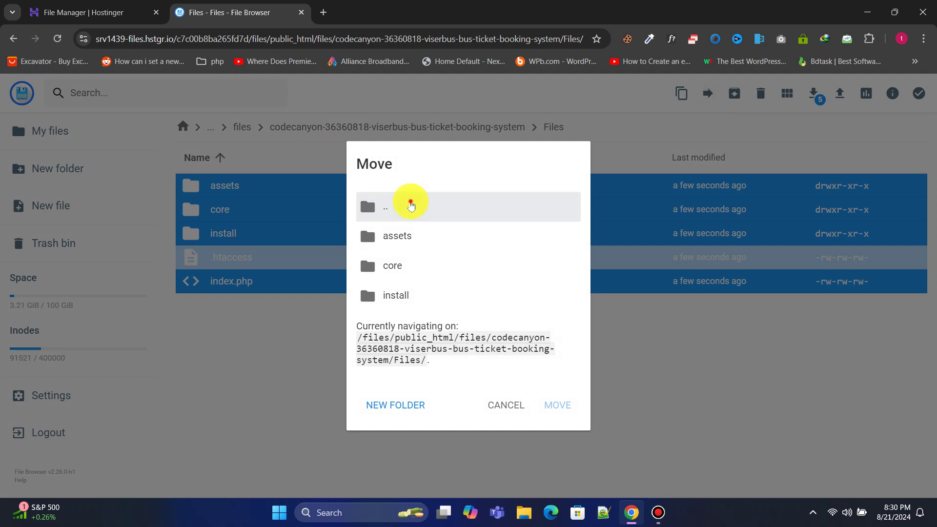
{"action": "double_click", "coordinate": [409, 202]}
{"action": "double_click", "coordinate": [416, 222]}
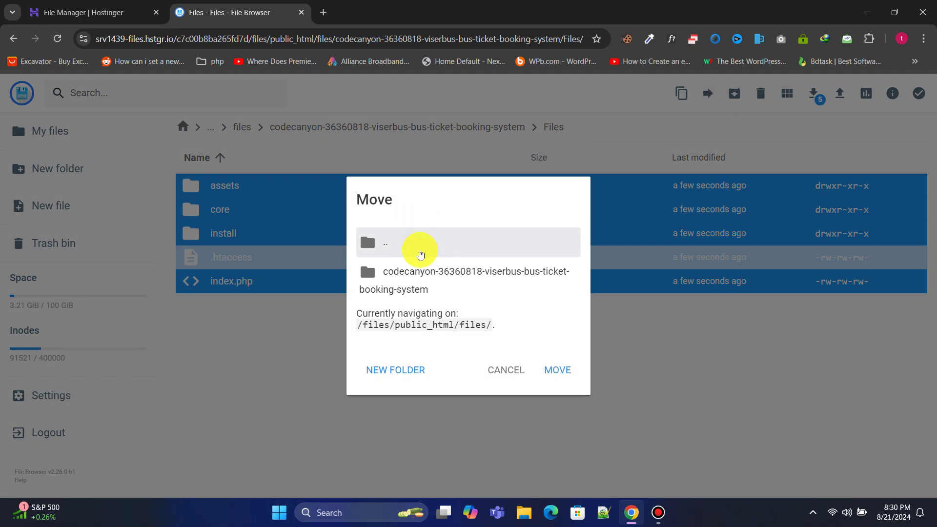
{"action": "double_click", "coordinate": [420, 254]}
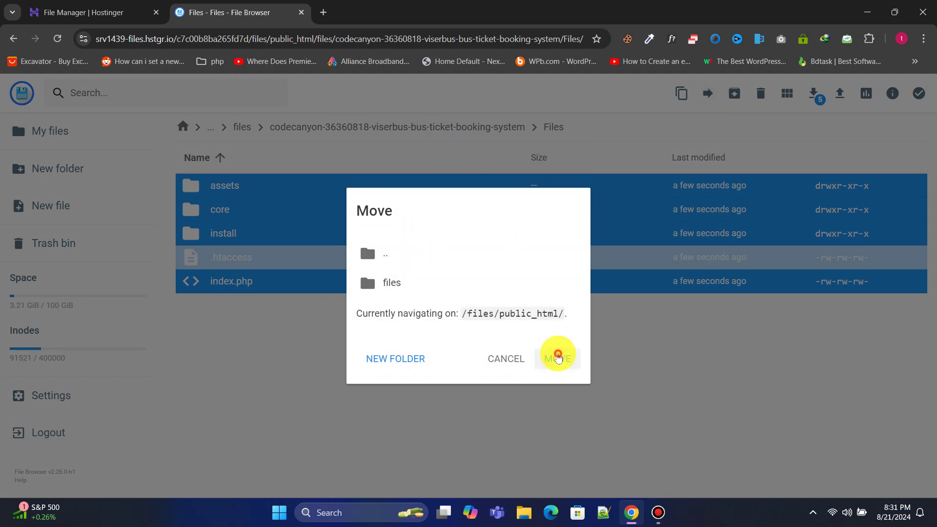
{"action": "left_click", "coordinate": [559, 359]}
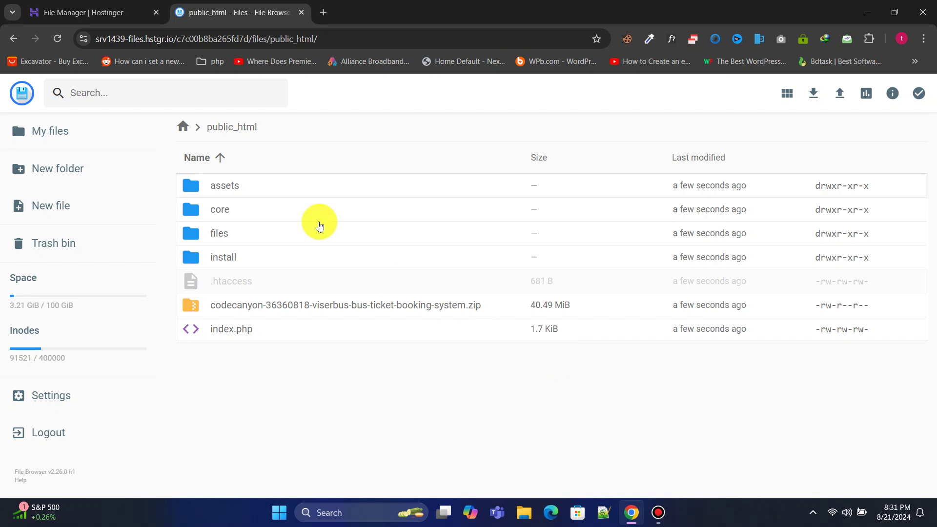
Step: Load brandwp.site/install in a new tab, accept the licence and pass Server Requirements
{"action": "left_click", "coordinate": [324, 13]}
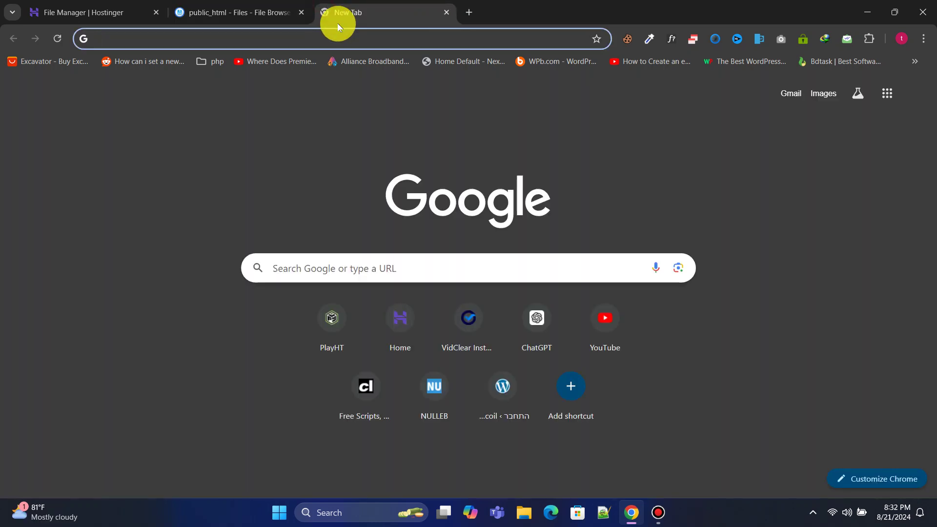
{"action": "type", "text": "brandwp."}
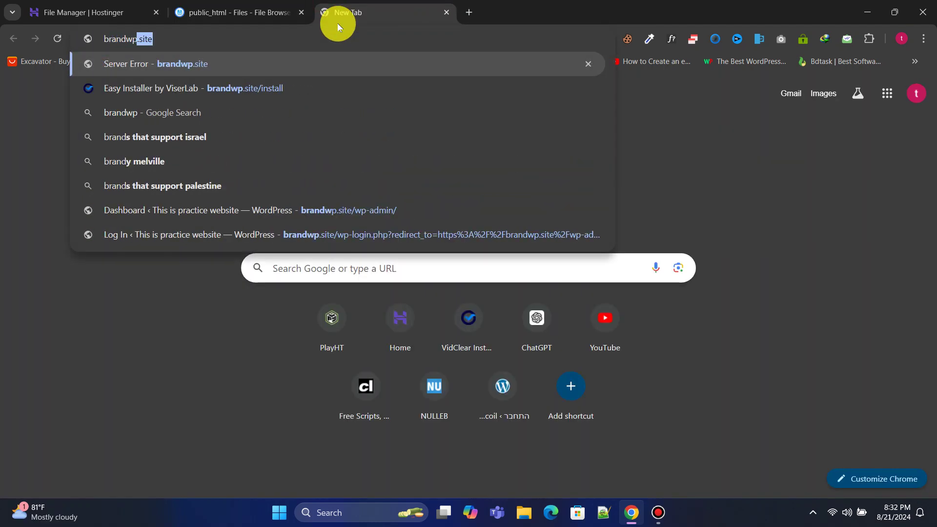
{"action": "type", "text": "site/"}
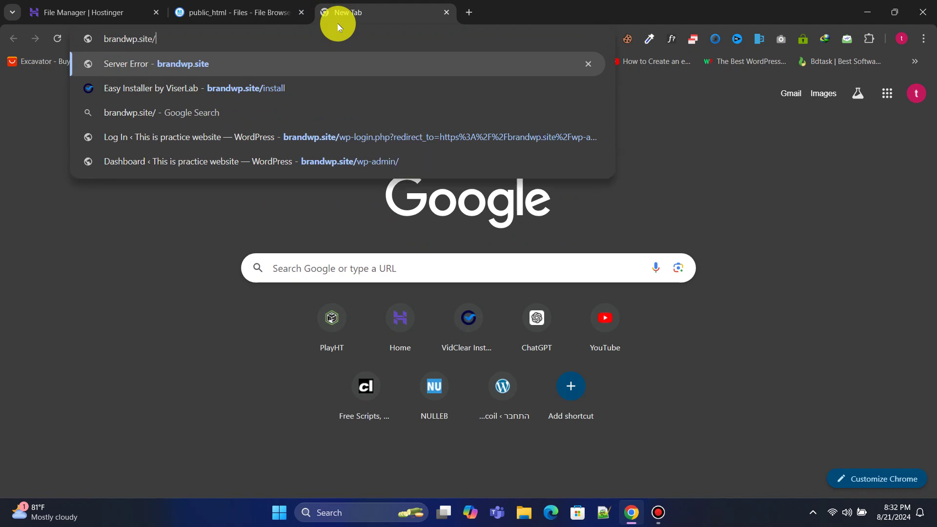
{"action": "type", "text": "install"}
{"action": "key", "text": "Return"}
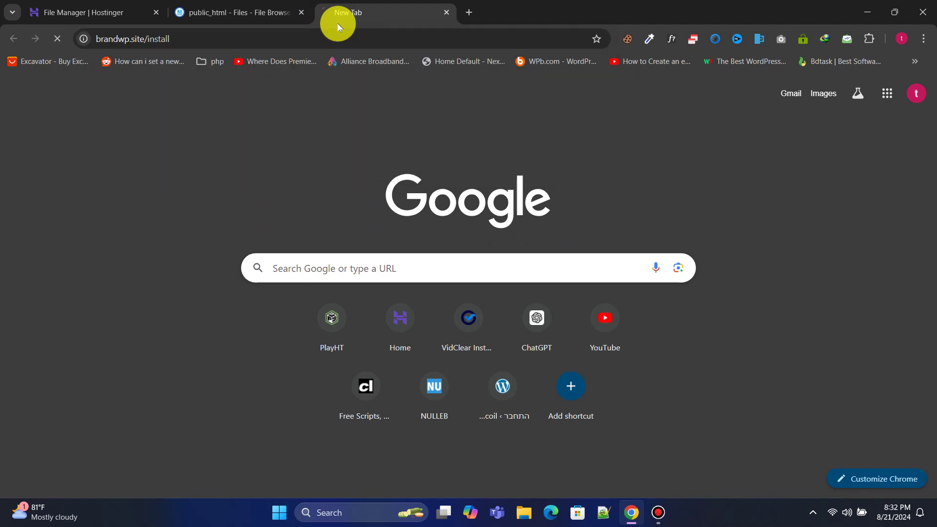
{"action": "left_click_drag", "start_coordinate": [935, 179], "coordinate": [935, 348]}
{"action": "left_click", "coordinate": [742, 372]}
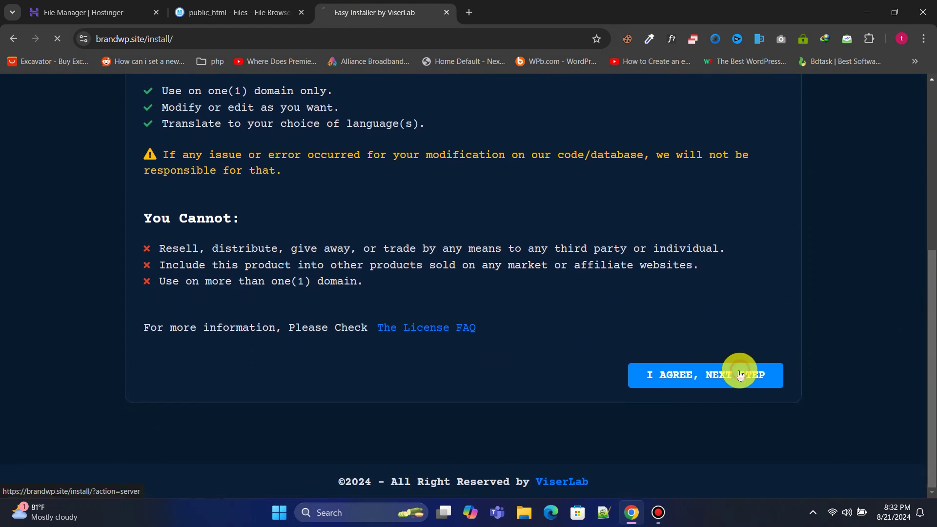
{"action": "scroll", "coordinate": [935, 152], "scroll_direction": "down", "scroll_amount": 8}
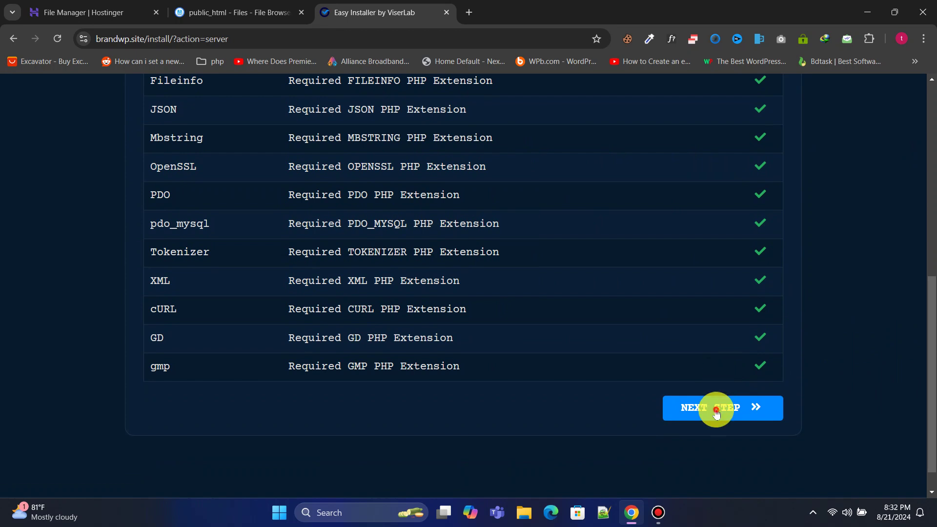
{"action": "left_click", "coordinate": [716, 414]}
{"action": "scroll", "coordinate": [497, 218], "scroll_direction": "down", "scroll_amount": 4}
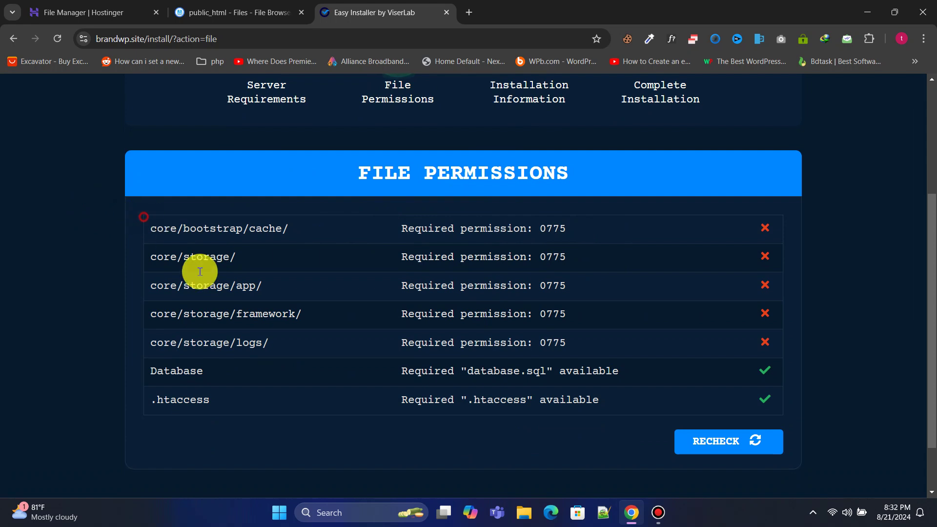
Step: Note the five failing folder paths and open the core folder in File Browser
{"action": "left_click_drag", "start_coordinate": [200, 272], "coordinate": [285, 339]}
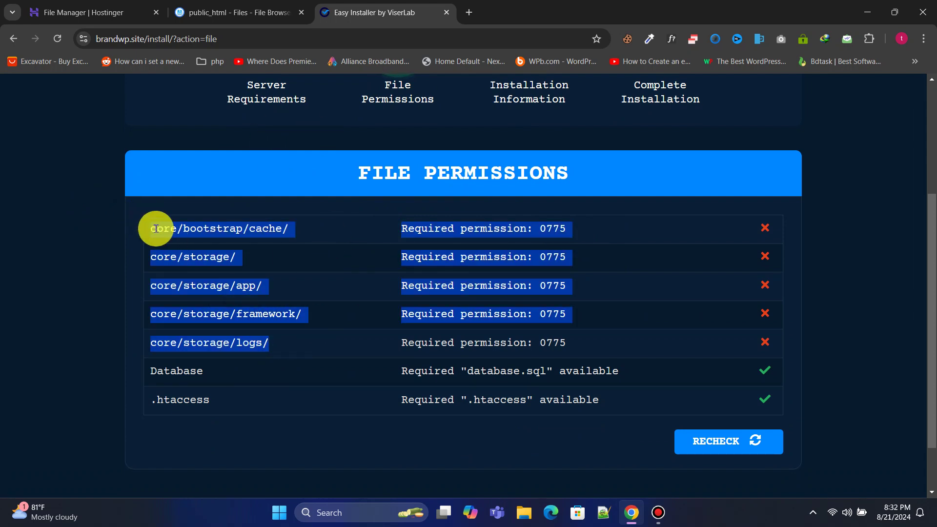
{"action": "left_click", "coordinate": [242, 5]}
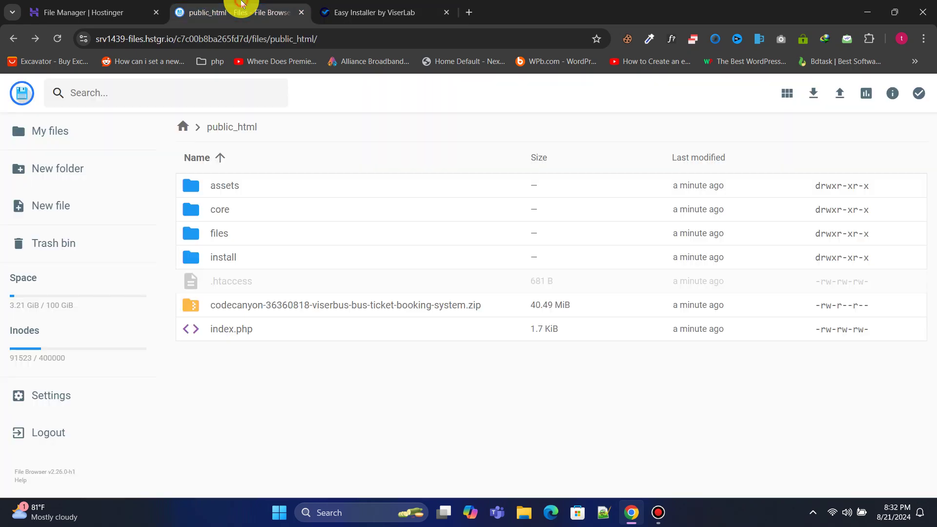
{"action": "double_click", "coordinate": [251, 208]}
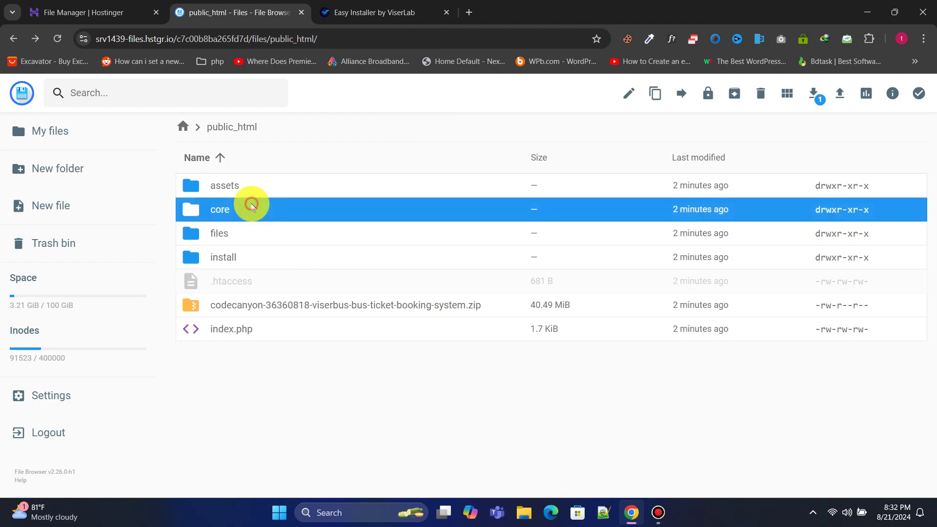
{"action": "left_click", "coordinate": [357, 8]}
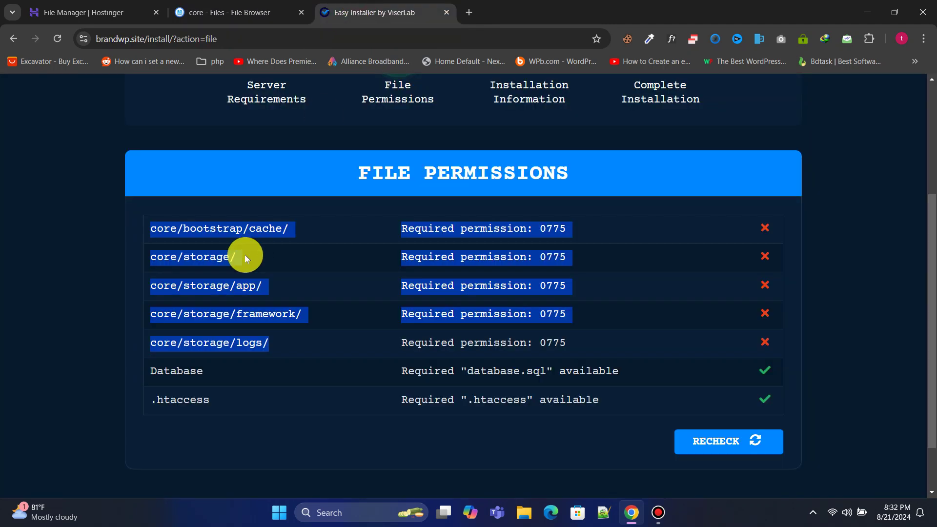
{"action": "left_click", "coordinate": [219, 5]}
Step: Set core/bootstrap/cache to 777 by granting Group and Others write access
{"action": "double_click", "coordinate": [255, 200]}
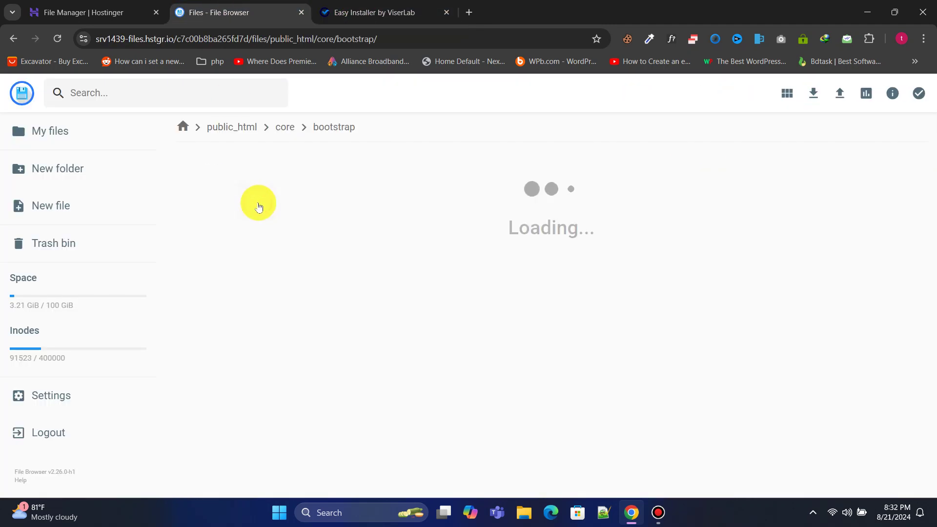
{"action": "right_click", "coordinate": [237, 190]}
{"action": "left_click", "coordinate": [299, 306]}
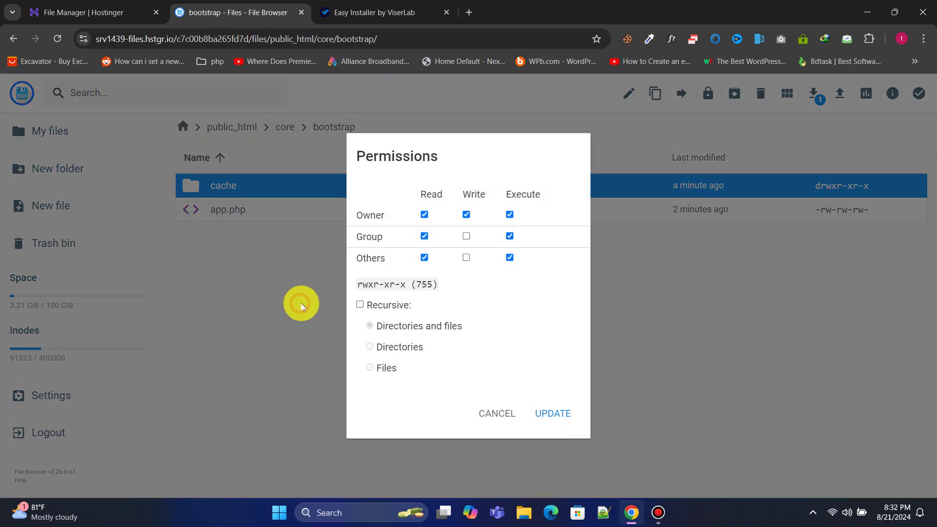
{"action": "left_click", "coordinate": [467, 237]}
{"action": "left_click", "coordinate": [466, 258]}
{"action": "left_click", "coordinate": [545, 414]}
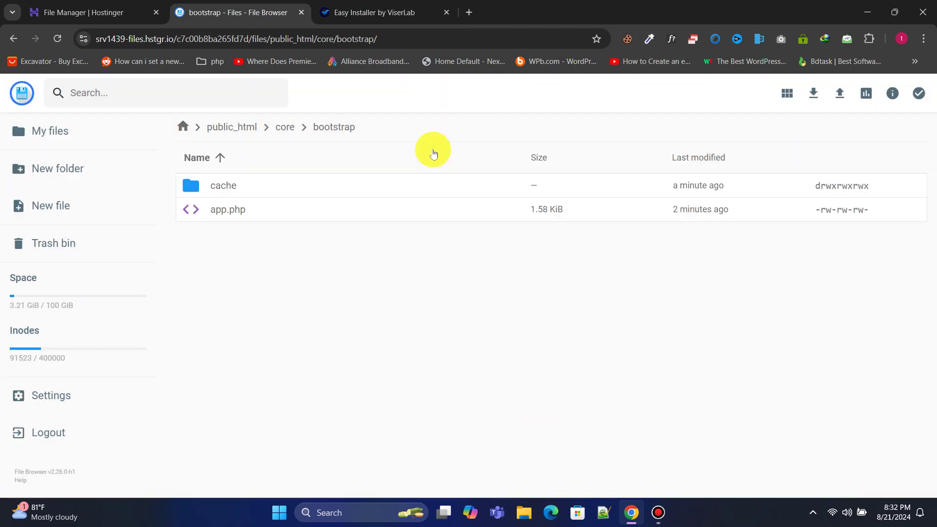
{"action": "left_click", "coordinate": [379, 7]}
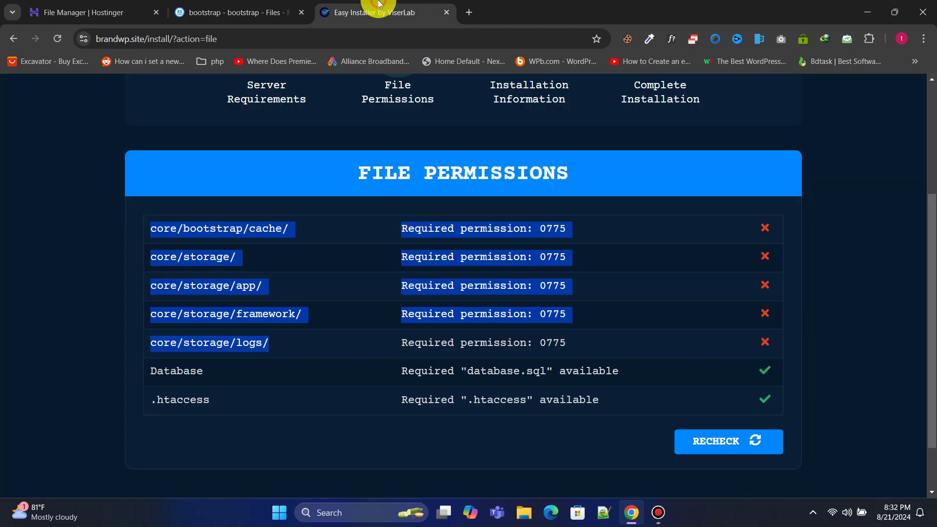
{"action": "left_click", "coordinate": [199, 265]}
{"action": "triple_click", "coordinate": [156, 257]}
Step: Set the core/storage folder to 777 permissions
{"action": "key", "text": "ctrl+shift+Tab"}
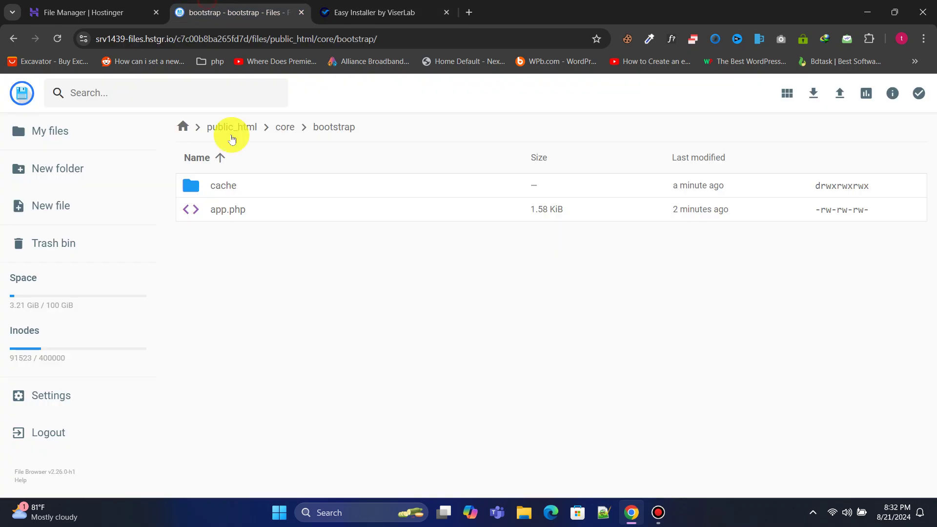
{"action": "left_click", "coordinate": [284, 127]}
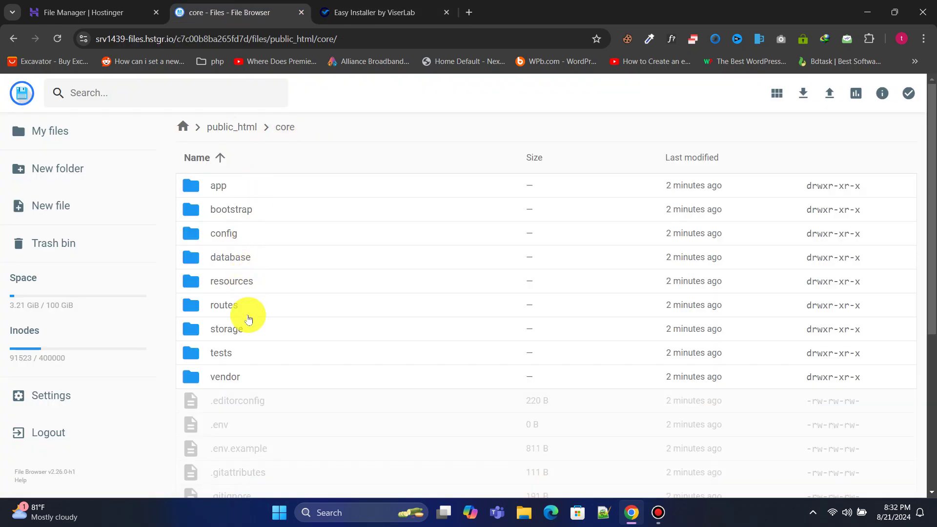
{"action": "right_click", "coordinate": [242, 329]}
{"action": "left_click", "coordinate": [295, 445]}
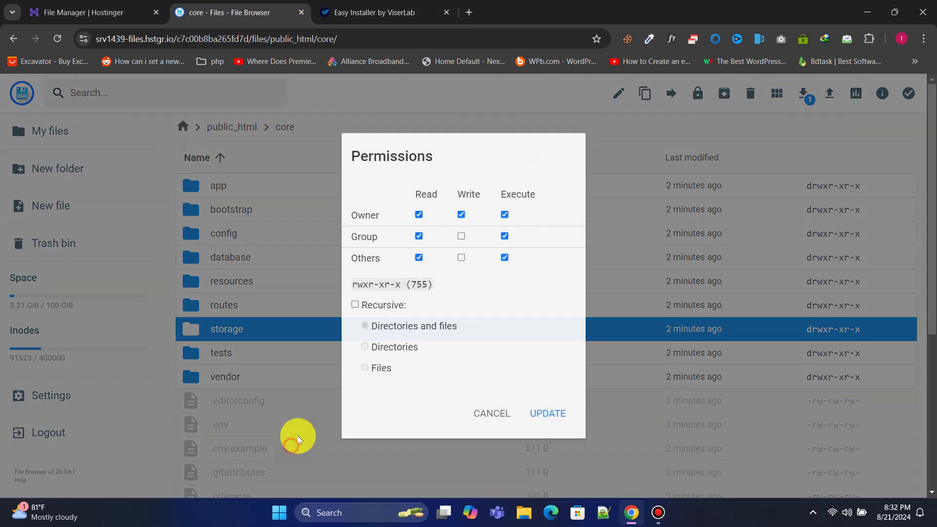
{"action": "left_click", "coordinate": [461, 257]}
{"action": "left_click", "coordinate": [548, 414]}
Step: Set core/storage/app to 777 with Group and Others write access
{"action": "left_click", "coordinate": [393, 11]}
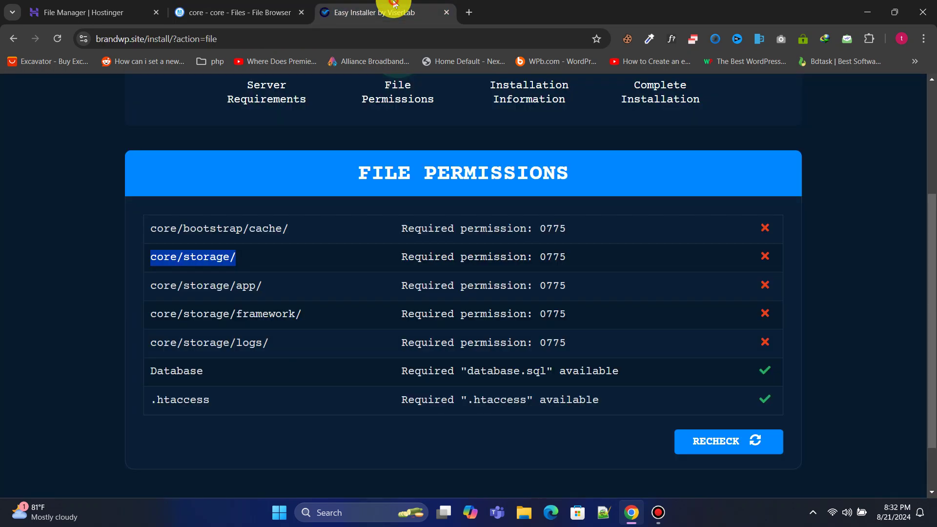
{"action": "left_click_drag", "start_coordinate": [153, 287], "coordinate": [286, 290]}
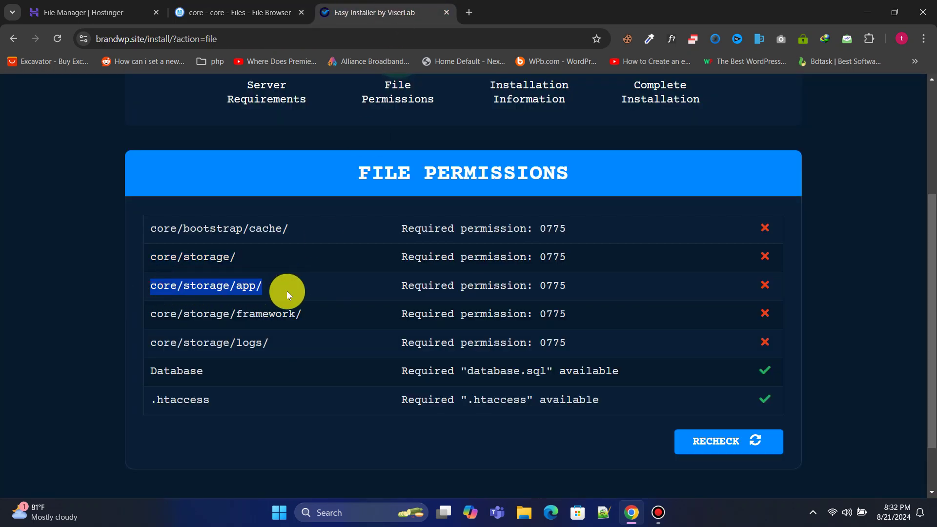
{"action": "left_click", "coordinate": [239, 12]}
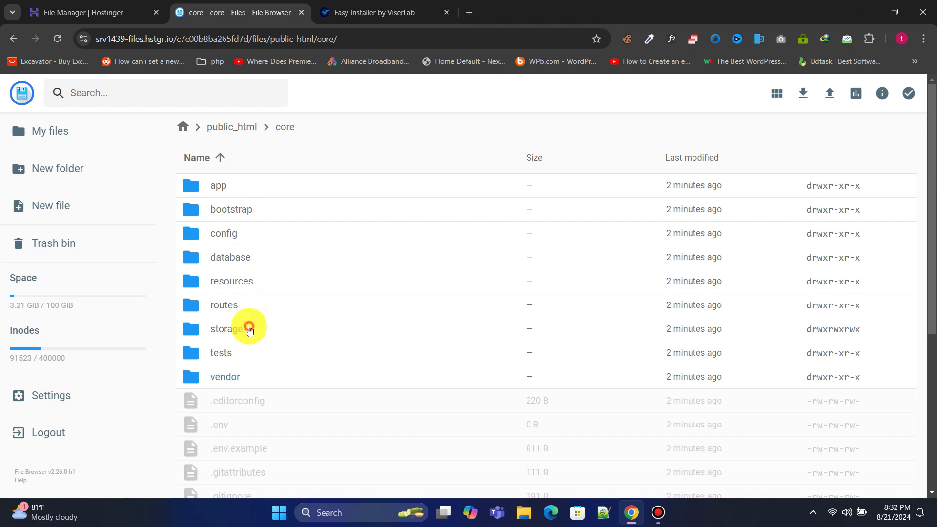
{"action": "double_click", "coordinate": [241, 326]}
{"action": "right_click", "coordinate": [241, 188]}
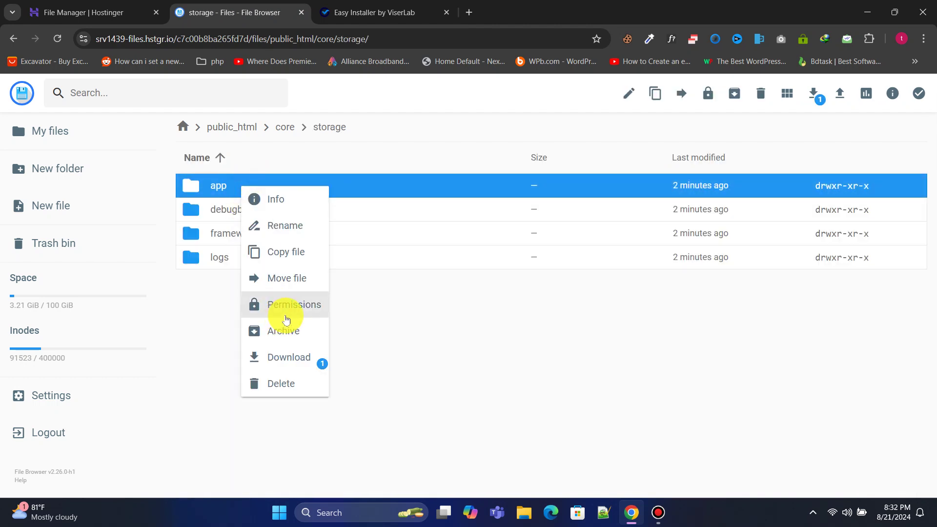
{"action": "left_click", "coordinate": [274, 305]}
{"action": "left_click", "coordinate": [466, 258]}
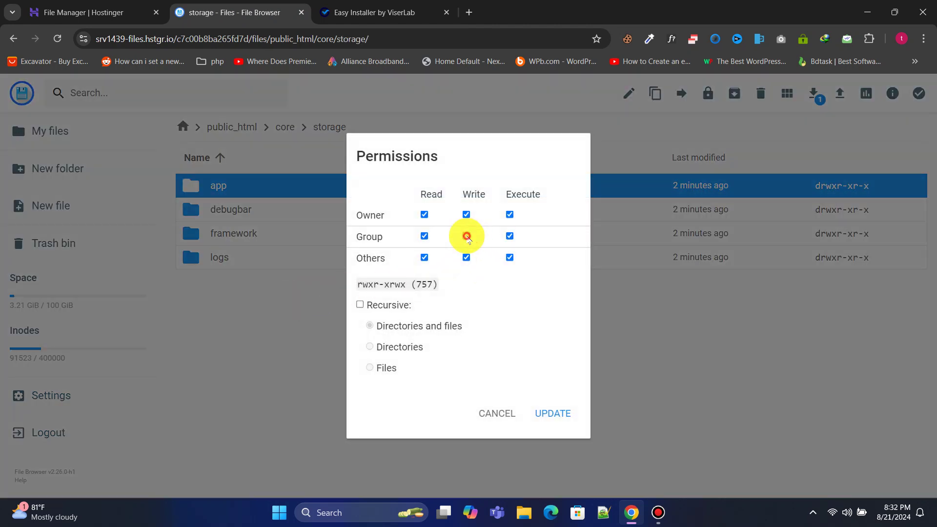
{"action": "left_click", "coordinate": [466, 236]}
{"action": "left_click", "coordinate": [552, 413]}
Step: Set core/storage/framework to 777 with Group and Others write access
{"action": "left_click", "coordinate": [398, 9]}
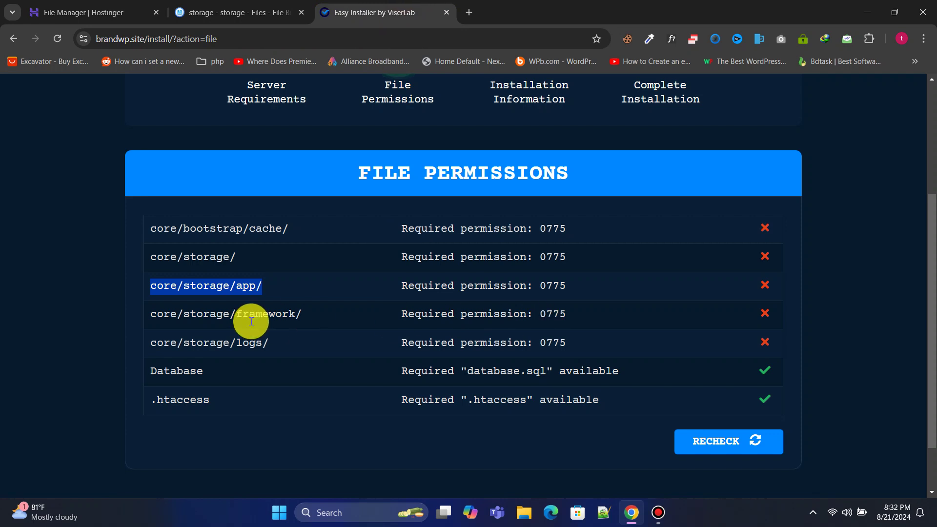
{"action": "left_click_drag", "start_coordinate": [147, 314], "coordinate": [308, 317]}
{"action": "left_click", "coordinate": [268, 11]}
{"action": "right_click", "coordinate": [239, 233]}
{"action": "left_click", "coordinate": [303, 346]}
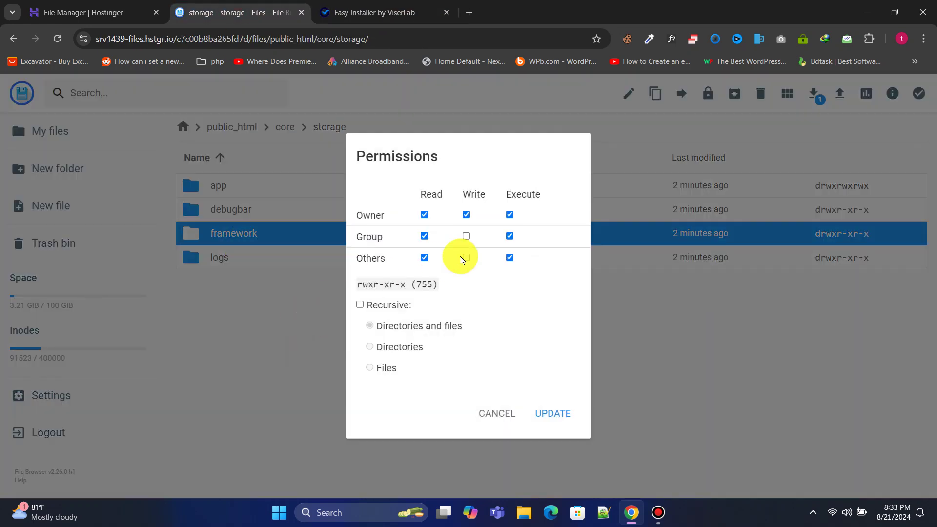
{"action": "left_click", "coordinate": [466, 237]}
{"action": "left_click", "coordinate": [466, 258]}
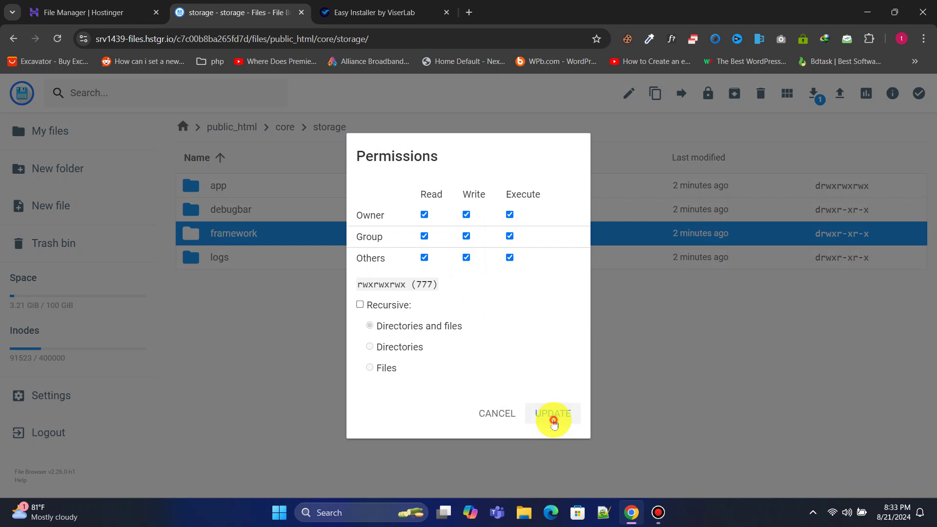
{"action": "left_click", "coordinate": [553, 414]}
Step: Set core/storage/logs to 777 and recheck the installer's permission list
{"action": "left_click", "coordinate": [406, 23]}
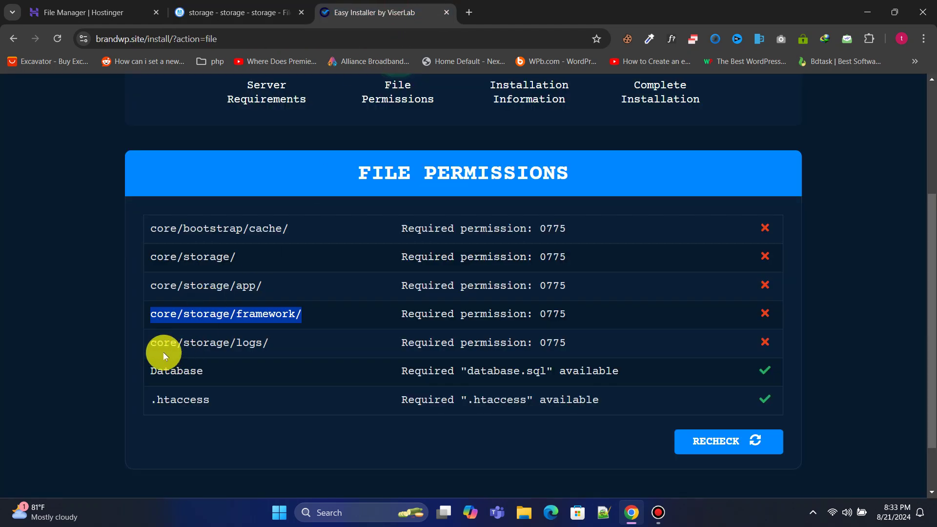
{"action": "left_click_drag", "start_coordinate": [150, 343], "coordinate": [287, 346]}
{"action": "left_click", "coordinate": [239, 12]}
{"action": "right_click", "coordinate": [252, 263]}
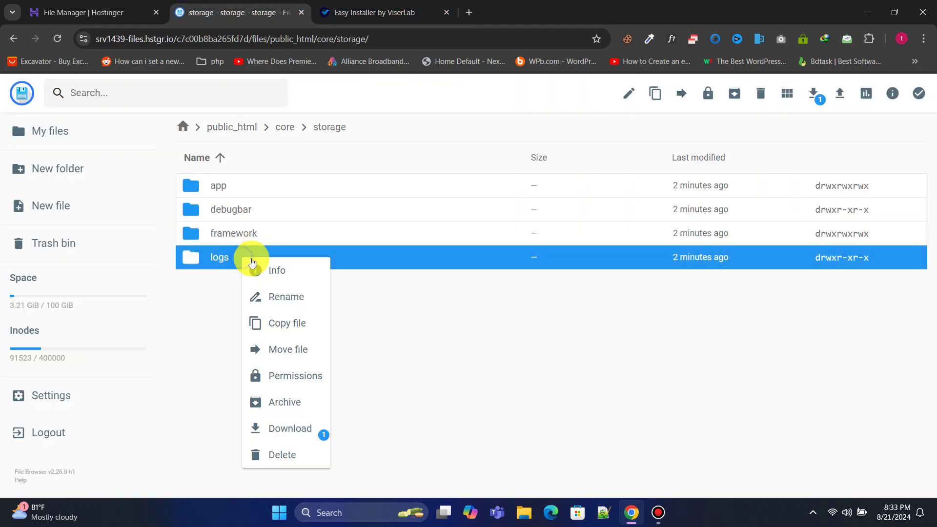
{"action": "left_click", "coordinate": [283, 369]}
{"action": "left_click", "coordinate": [466, 257]}
{"action": "left_click", "coordinate": [467, 236]}
{"action": "left_click", "coordinate": [540, 409]}
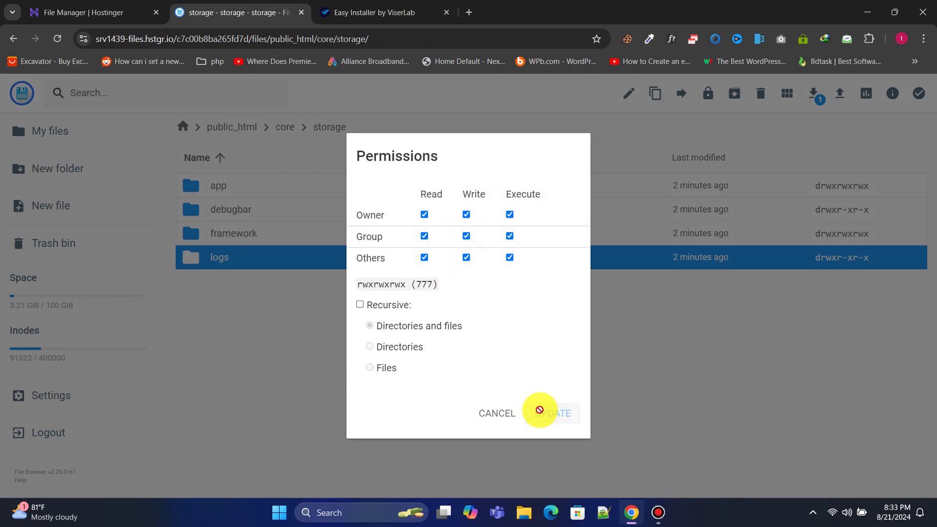
{"action": "left_click", "coordinate": [369, 13]}
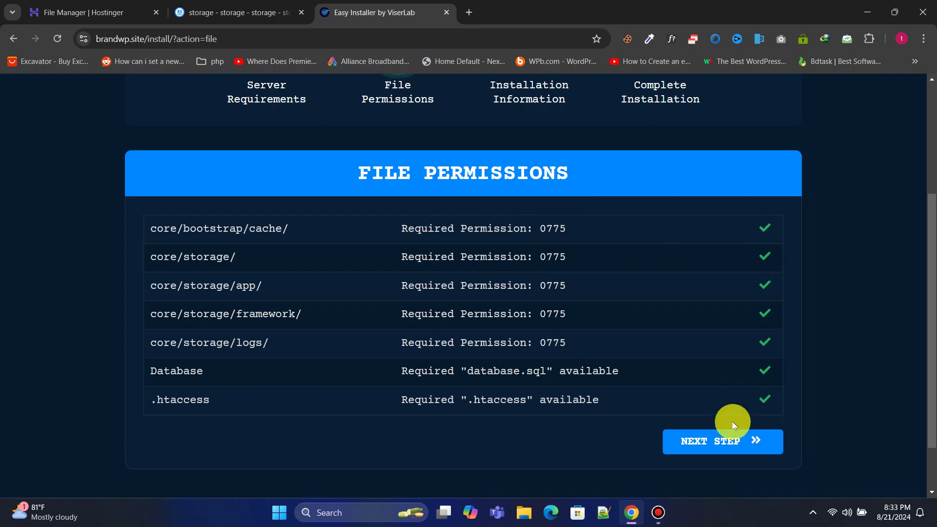
Step: Advance to Installation Information and fill both Purchase Verification fields with random placeholder text
{"action": "left_click", "coordinate": [718, 440]}
{"action": "scroll", "coordinate": [439, 234], "scroll_direction": "down", "scroll_amount": 6}
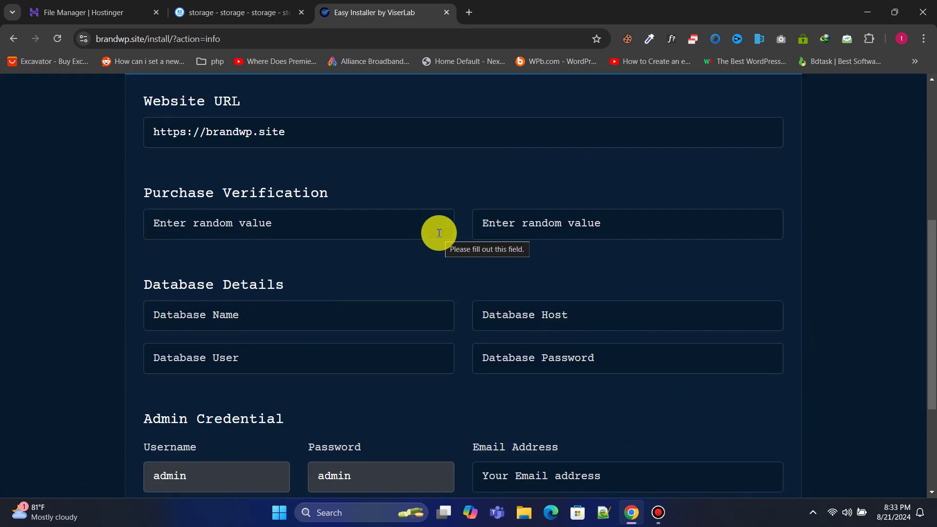
{"action": "scroll", "coordinate": [284, 198], "scroll_direction": "up", "scroll_amount": 1}
{"action": "scroll", "coordinate": [280, 193], "scroll_direction": "down", "scroll_amount": 1}
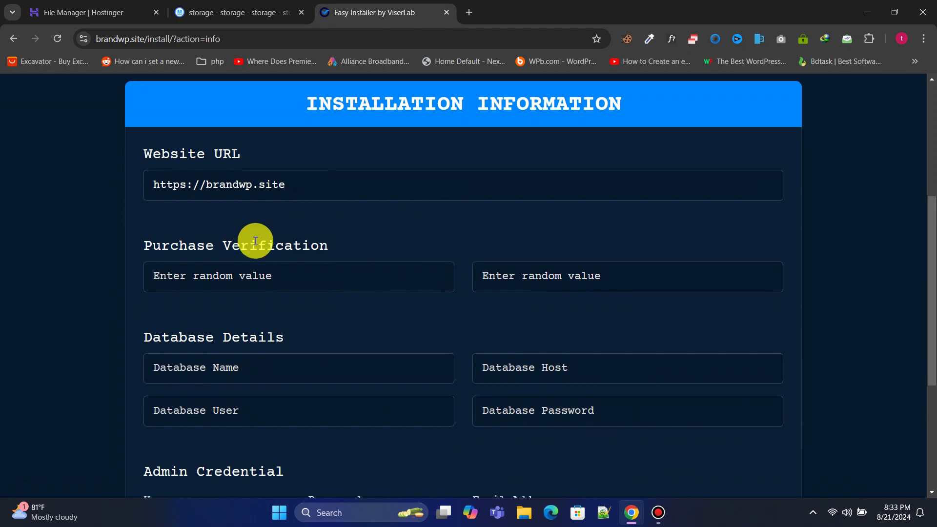
{"action": "left_click", "coordinate": [243, 232]}
{"action": "type", "text": "thisd872373523"}
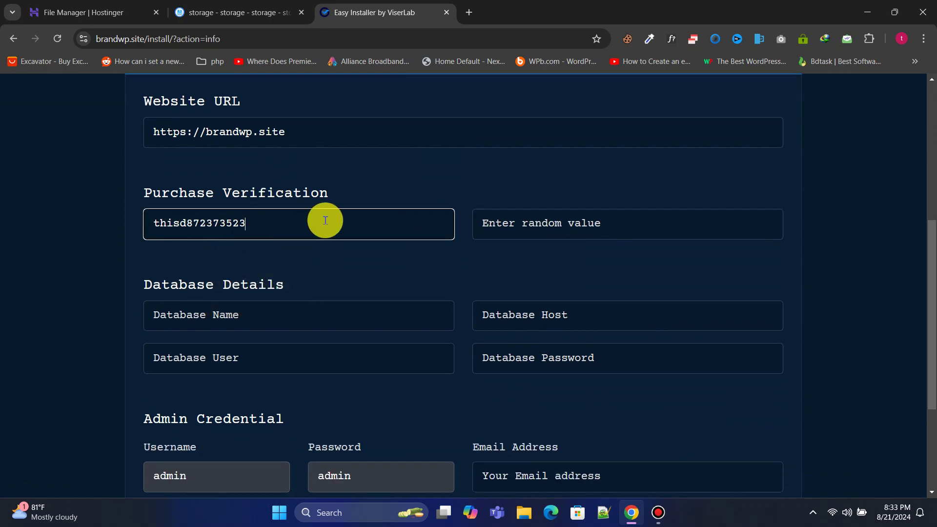
{"action": "left_click", "coordinate": [541, 225]}
{"action": "type", "text": "sadbajgdauytdsyau"}
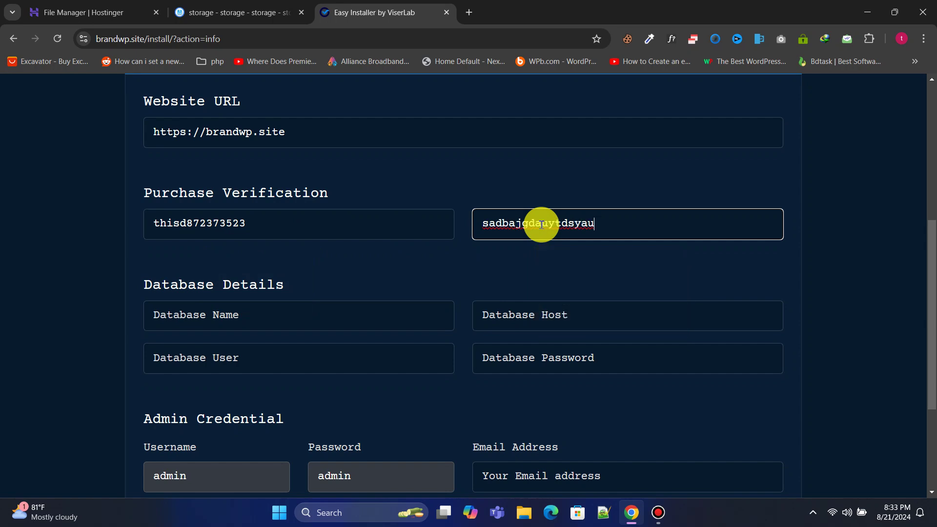
{"action": "left_click", "coordinate": [467, 261]}
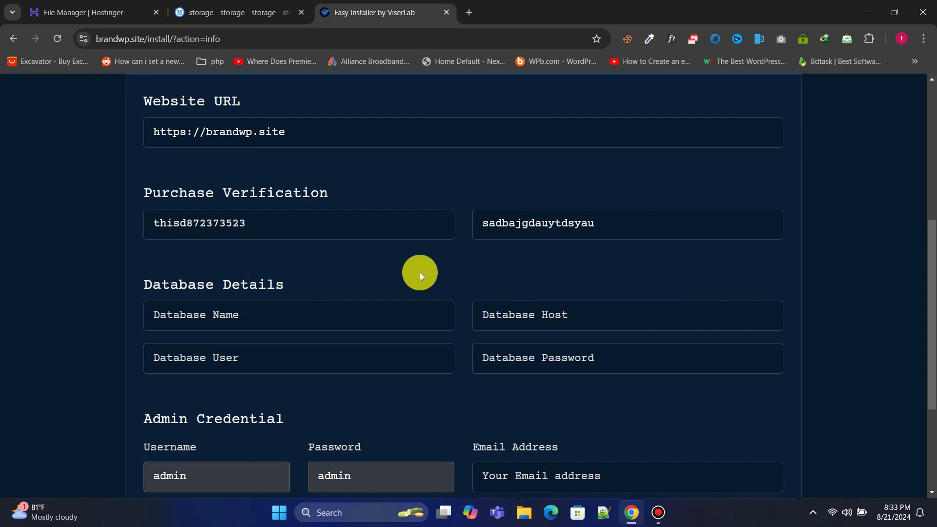
{"action": "left_click_drag", "start_coordinate": [140, 288], "coordinate": [303, 283]}
{"action": "left_click", "coordinate": [339, 280]}
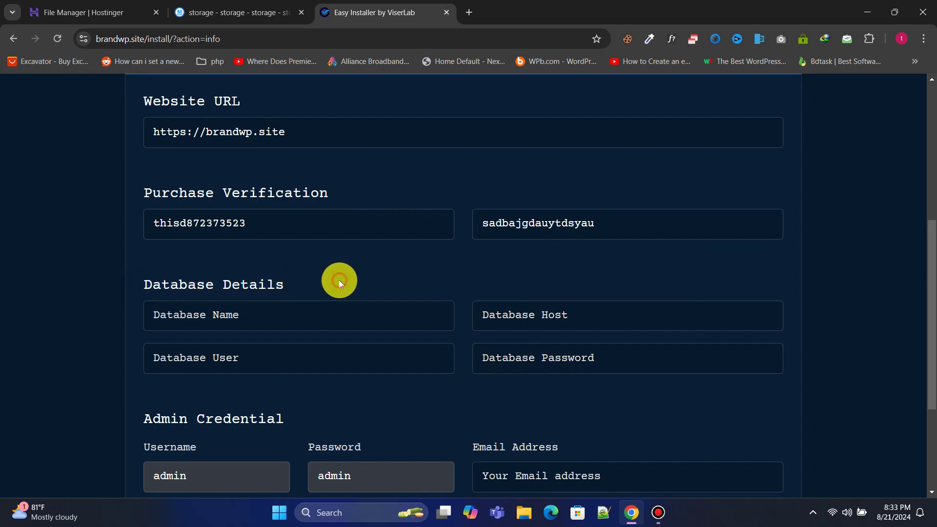
{"action": "left_click_drag", "start_coordinate": [116, 10], "coordinate": [236, 5]}
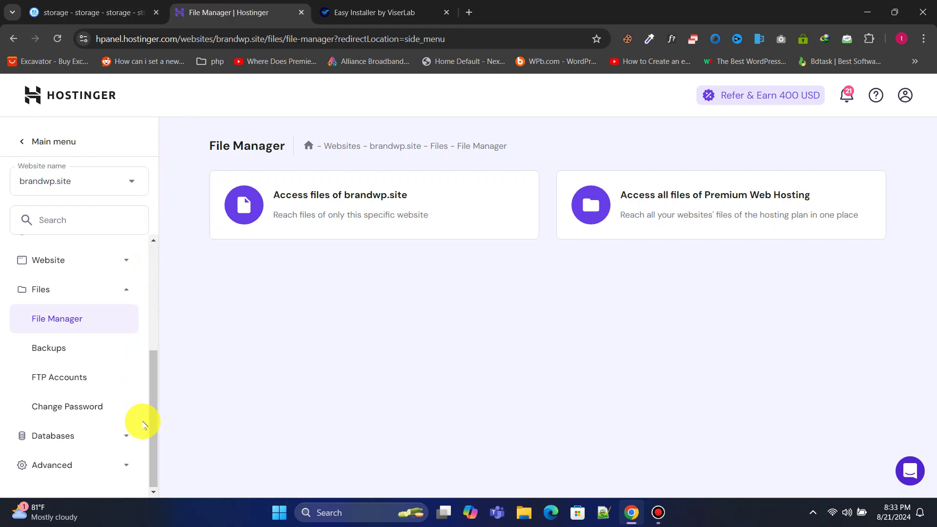
Step: Create MySQL database phpweb with user phpwebuser and a password, then copy its full name
{"action": "left_click", "coordinate": [128, 436]}
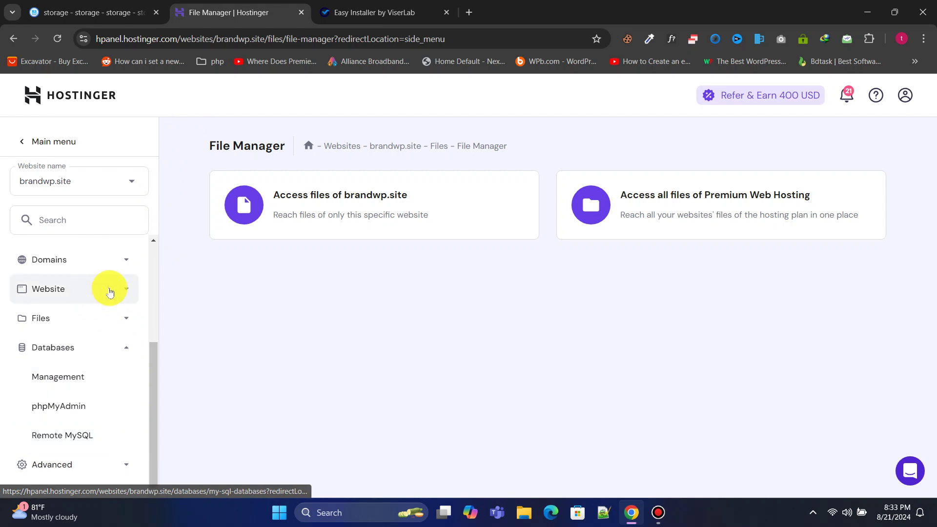
{"action": "left_click", "coordinate": [101, 381]}
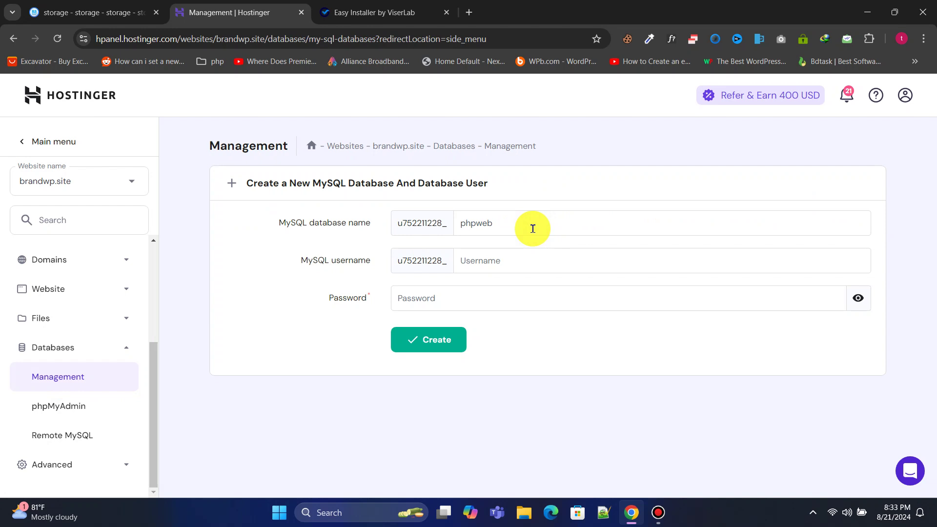
{"action": "left_click", "coordinate": [521, 263]}
{"action": "type", "text": "phpwebuser"}
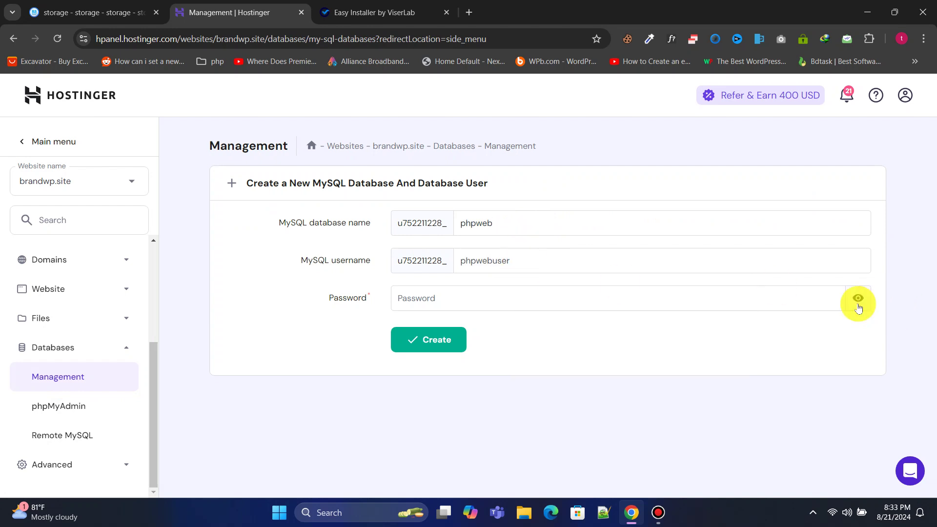
{"action": "left_click", "coordinate": [665, 303]}
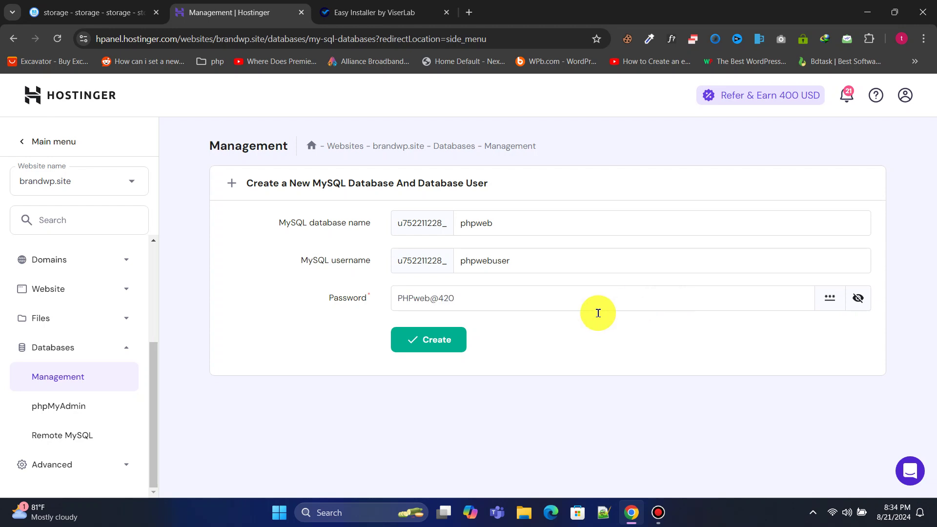
{"action": "left_click", "coordinate": [445, 342]}
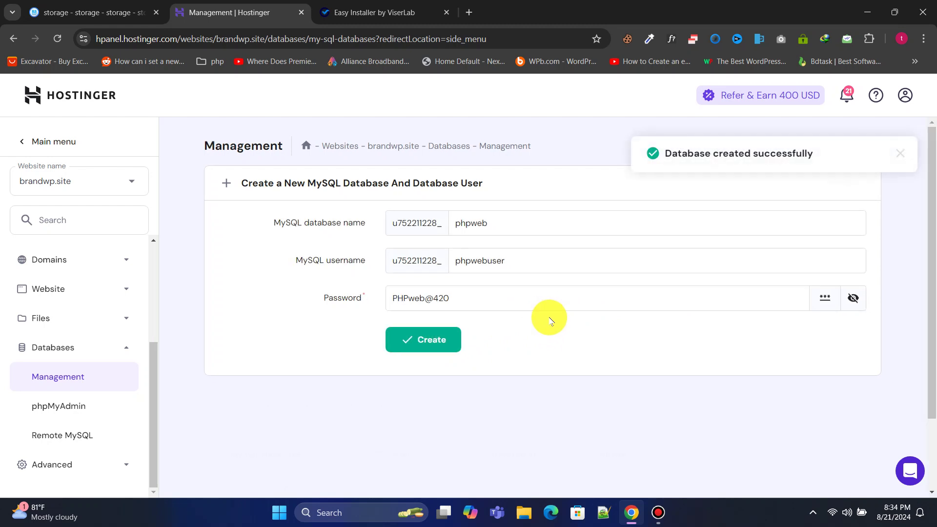
{"action": "scroll", "coordinate": [548, 318], "scroll_direction": "down", "scroll_amount": 2}
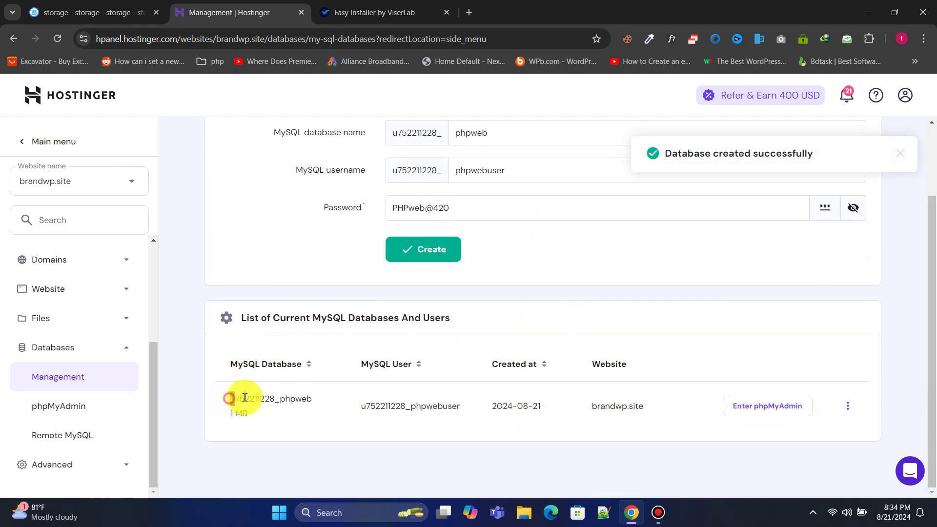
{"action": "left_click_drag", "start_coordinate": [229, 398], "coordinate": [313, 396]}
{"action": "right_click", "coordinate": [301, 398]}
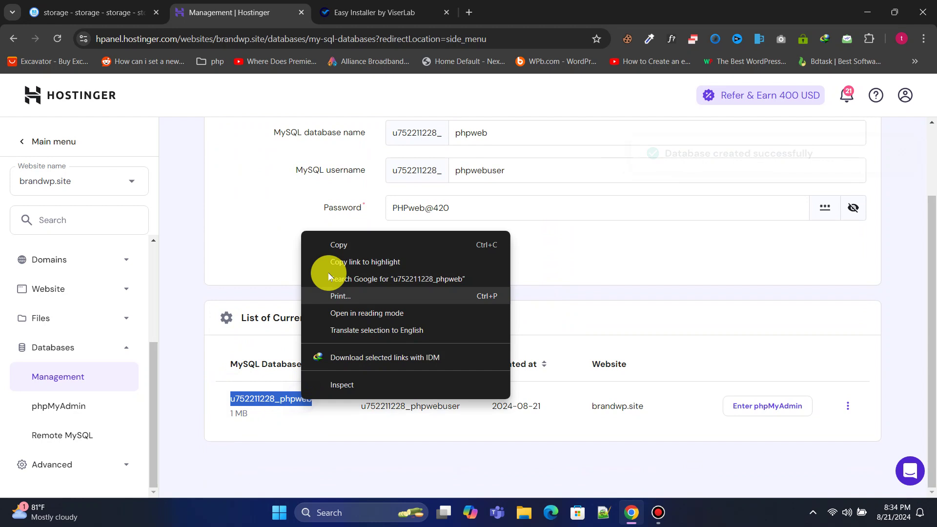
{"action": "left_click", "coordinate": [334, 246]}
{"action": "left_click", "coordinate": [372, 5]}
Step: Paste the phpweb database name and phpwebuser user name into the installer's Database fields
{"action": "left_click", "coordinate": [251, 306]}
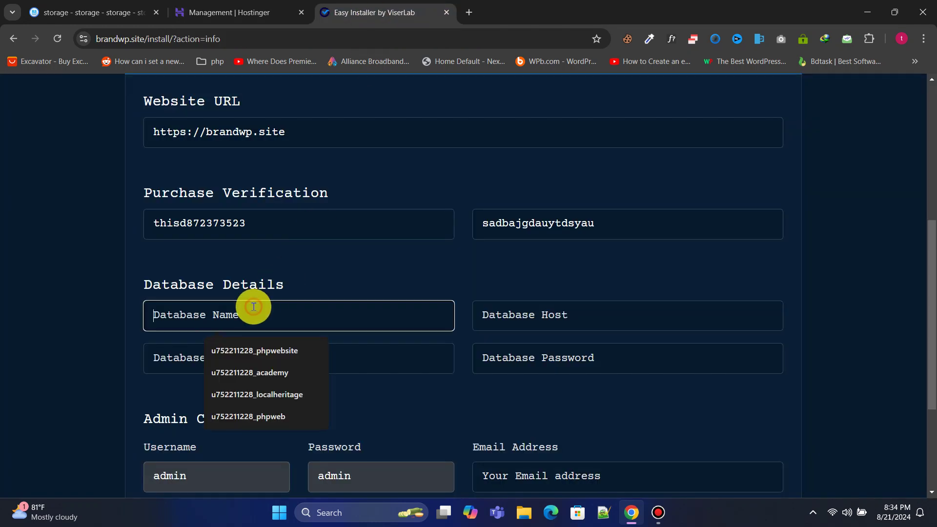
{"action": "right_click", "coordinate": [252, 306]}
{"action": "left_click", "coordinate": [301, 161]}
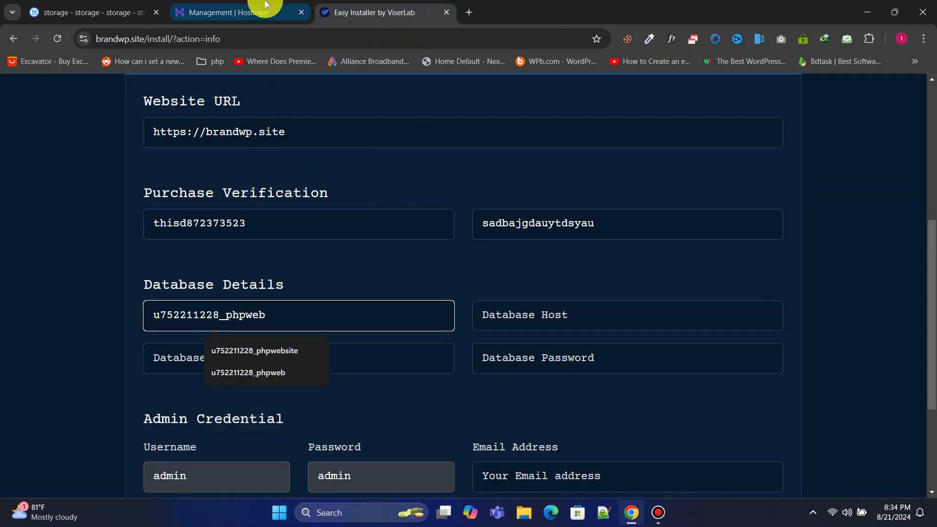
{"action": "left_click", "coordinate": [268, 7]}
{"action": "left_click", "coordinate": [365, 406]}
{"action": "left_click_drag", "start_coordinate": [367, 406], "coordinate": [461, 406]}
{"action": "right_click", "coordinate": [451, 406]}
{"action": "left_click", "coordinate": [507, 256]}
{"action": "left_click", "coordinate": [371, 12]}
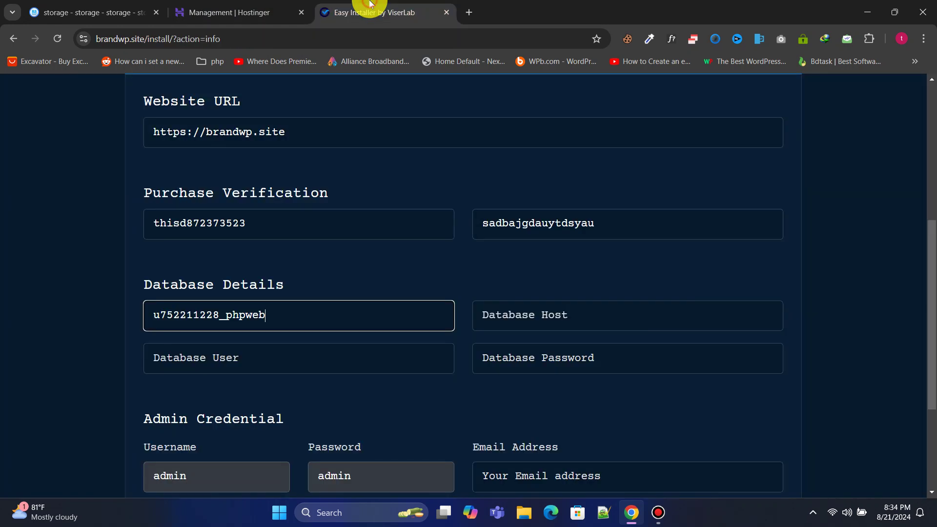
{"action": "left_click", "coordinate": [268, 357]}
{"action": "right_click", "coordinate": [288, 357]}
{"action": "left_click", "coordinate": [318, 193]}
Step: Paste the copied database password into Database Password and set Database Host to localhost
{"action": "left_click", "coordinate": [287, 15]}
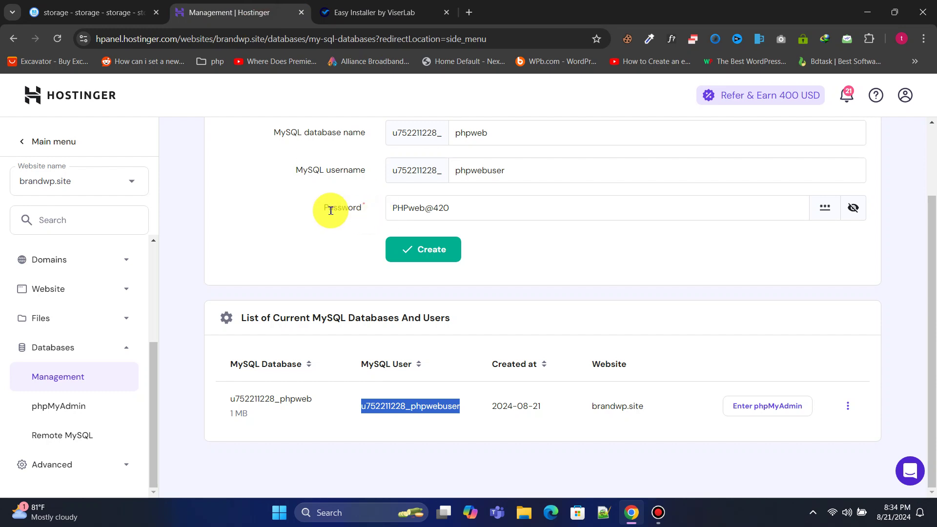
{"action": "left_click_drag", "start_coordinate": [328, 208], "coordinate": [417, 216]}
{"action": "triple_click", "coordinate": [405, 209]}
{"action": "right_click", "coordinate": [433, 215]}
{"action": "left_click", "coordinate": [454, 268]}
{"action": "left_click", "coordinate": [396, 5]}
{"action": "left_click", "coordinate": [522, 366]}
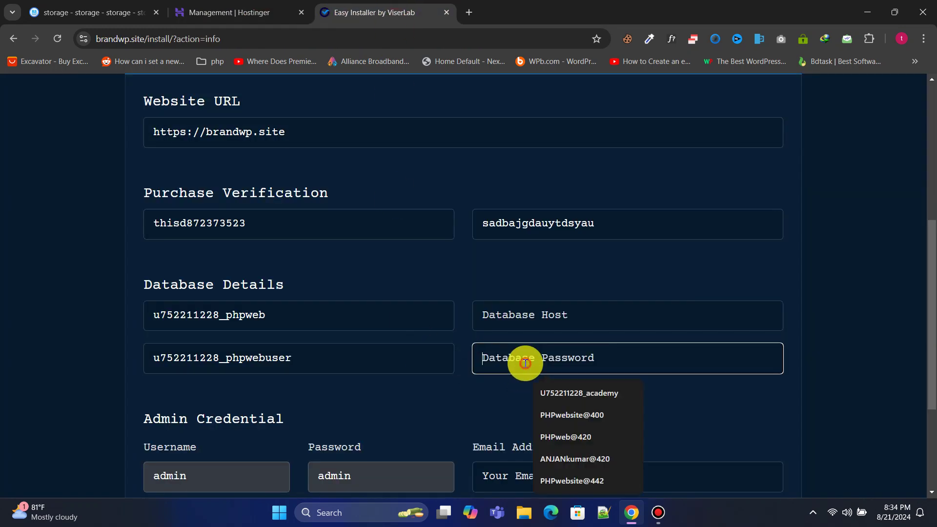
{"action": "right_click", "coordinate": [525, 362]}
{"action": "left_click", "coordinate": [523, 196]}
{"action": "left_click", "coordinate": [527, 320]}
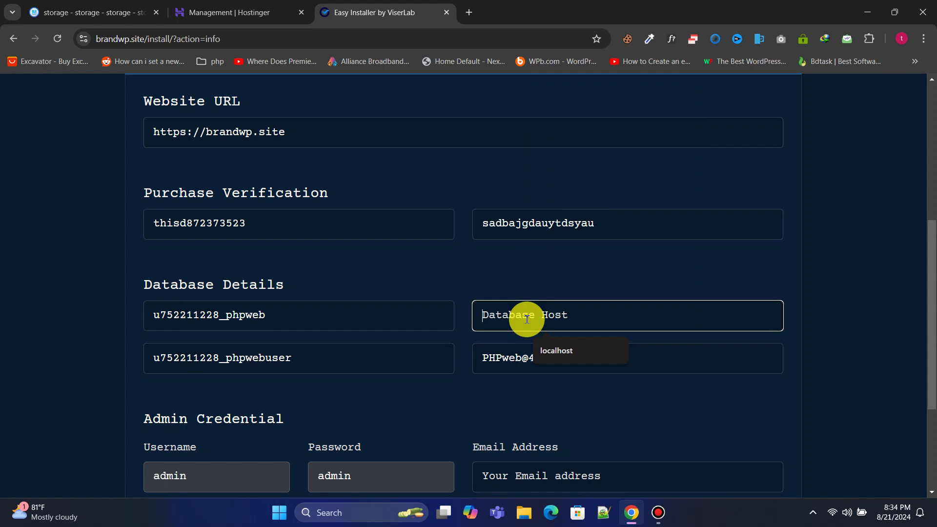
{"action": "type", "text": "localhost"}
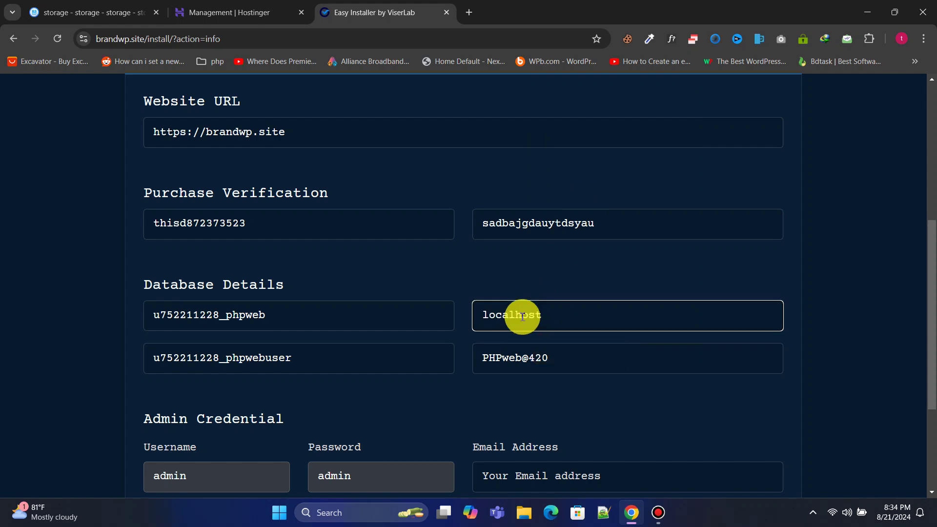
{"action": "left_click", "coordinate": [468, 268]}
Step: Keep admin username and preset password, and begin typing the admin's e-mail address
{"action": "left_click_drag", "start_coordinate": [930, 258], "coordinate": [930, 359]}
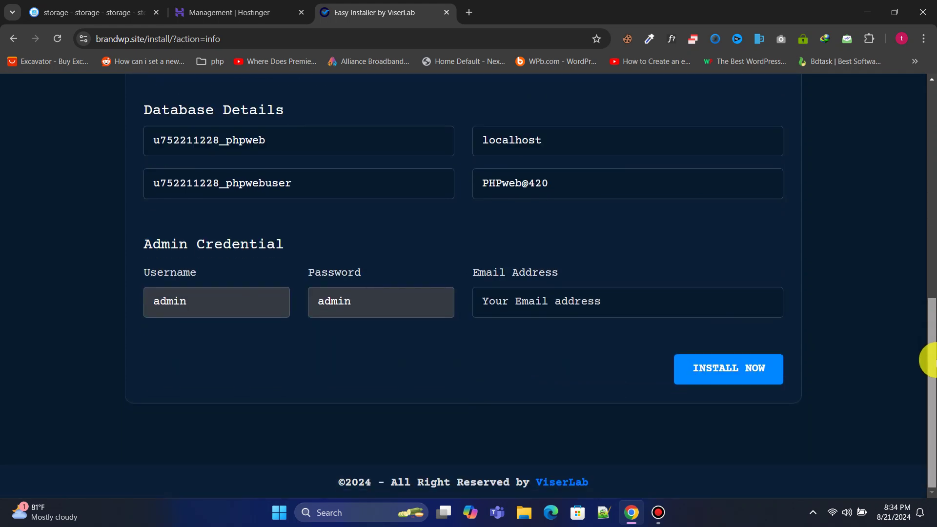
{"action": "left_click", "coordinate": [507, 299]}
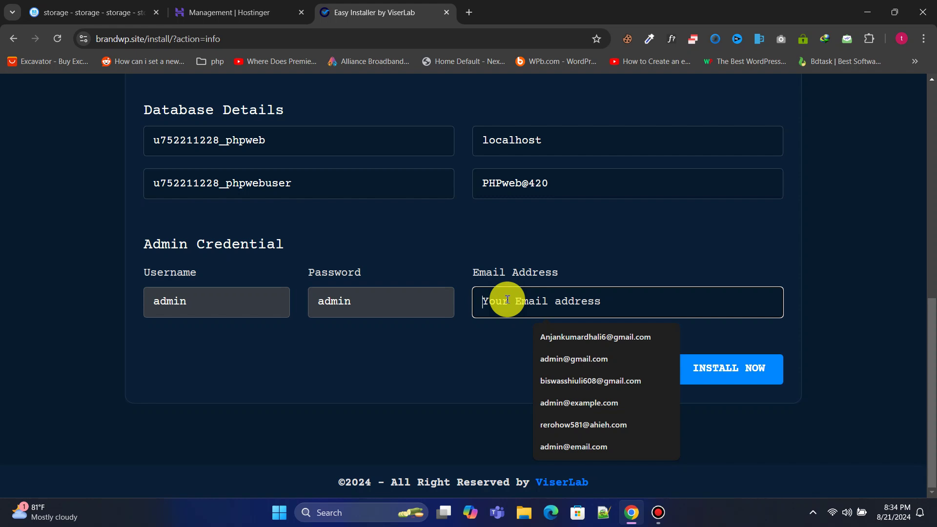
{"action": "left_click", "coordinate": [156, 303]}
{"action": "left_click", "coordinate": [358, 298]}
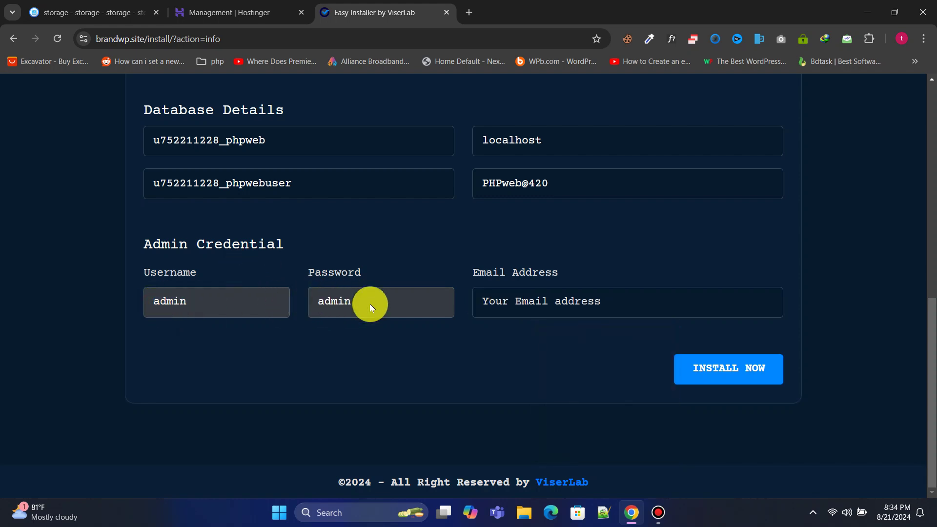
{"action": "left_click_drag", "start_coordinate": [143, 272], "coordinate": [273, 275]}
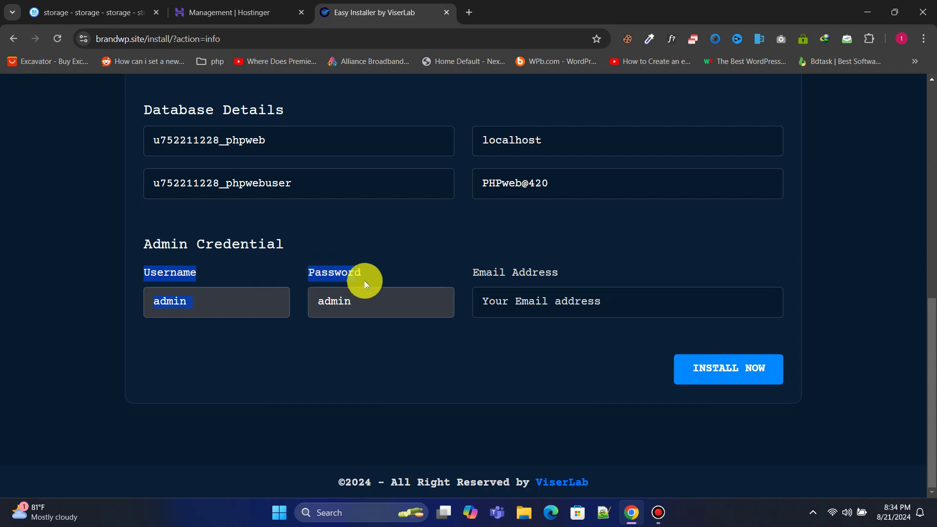
{"action": "left_click", "coordinate": [385, 310]}
{"action": "left_click", "coordinate": [494, 294]}
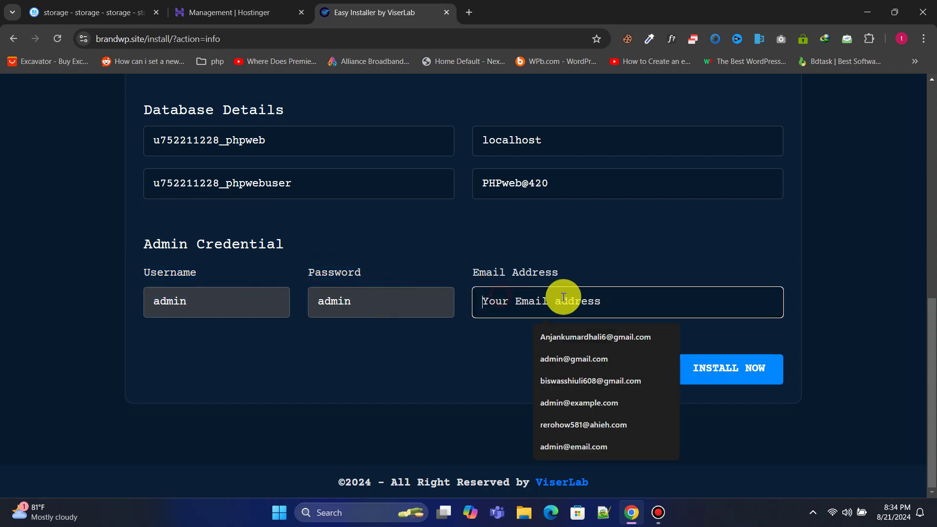
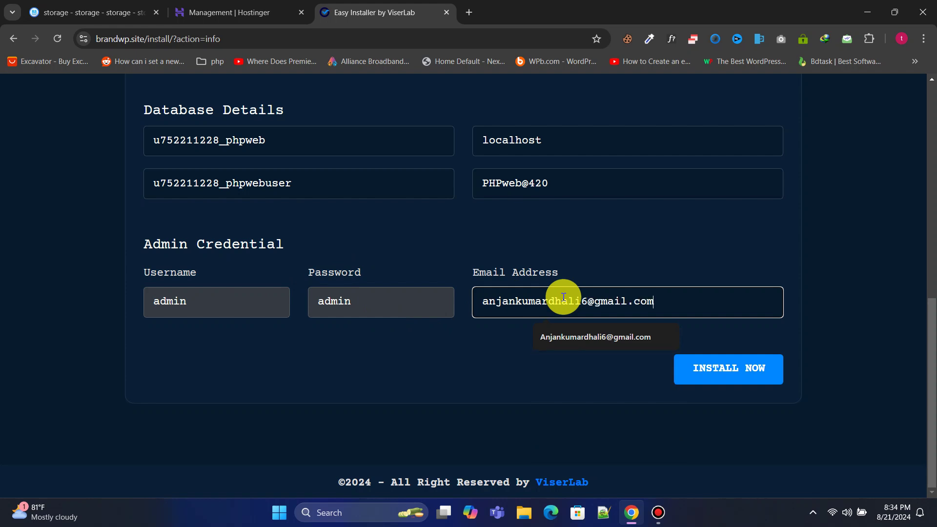
Step: Run the installation and read the completion notice about deleting the install folder
{"action": "left_click", "coordinate": [728, 381]}
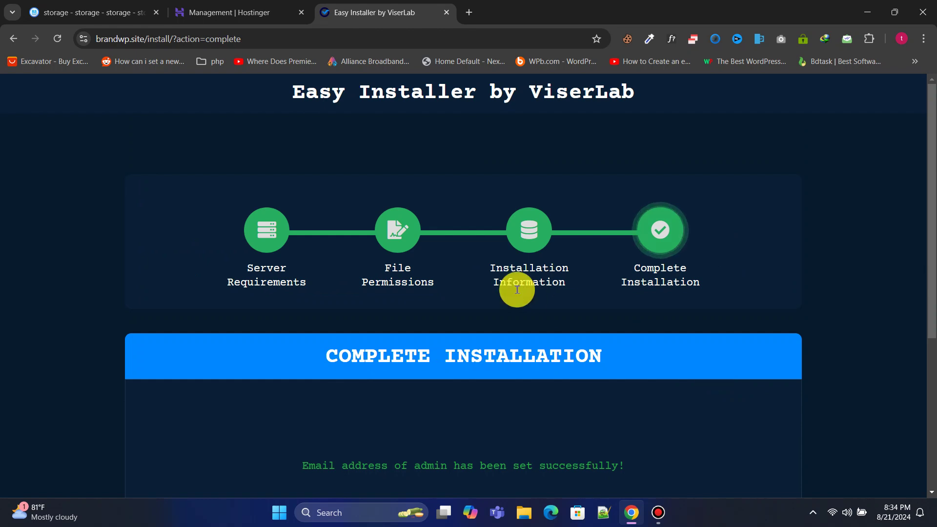
{"action": "scroll", "coordinate": [930, 239], "scroll_direction": "down", "scroll_amount": 2}
{"action": "left_click_drag", "start_coordinate": [930, 246], "coordinate": [929, 323]}
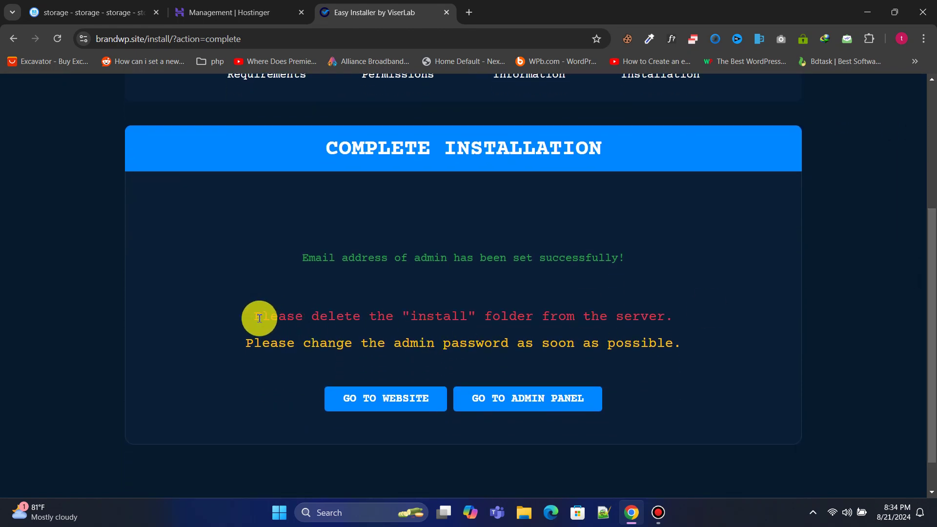
{"action": "left_click_drag", "start_coordinate": [310, 317], "coordinate": [663, 316]}
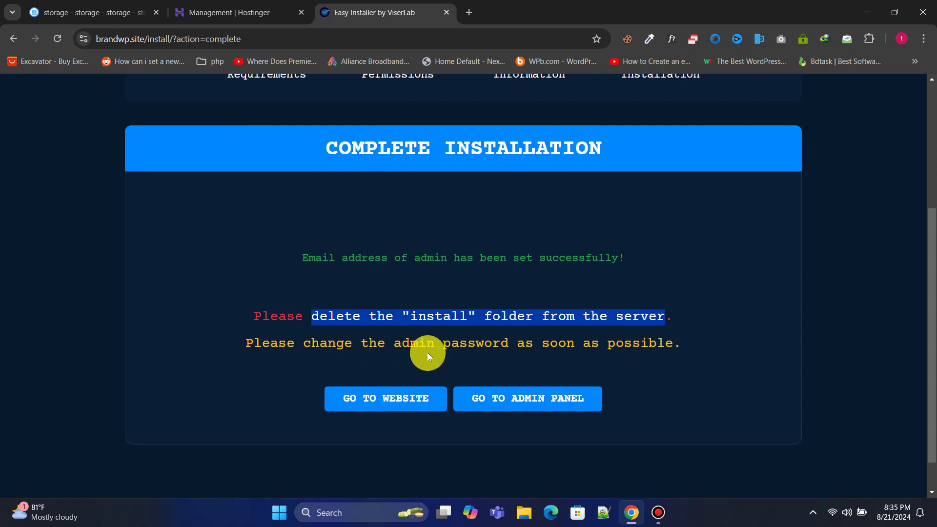
Step: Delete the install folder from public_html, then return to the installer's completion page
{"action": "left_click", "coordinate": [93, 5]}
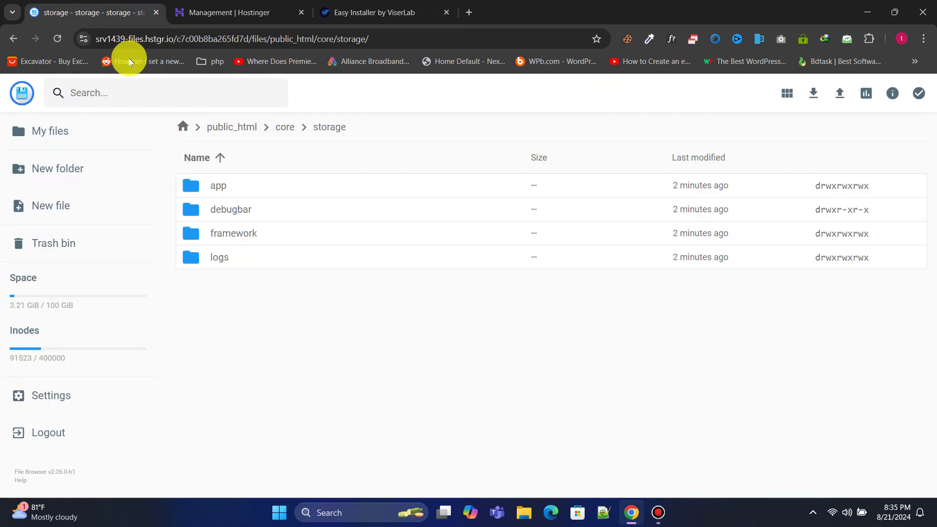
{"action": "left_click", "coordinate": [240, 138]}
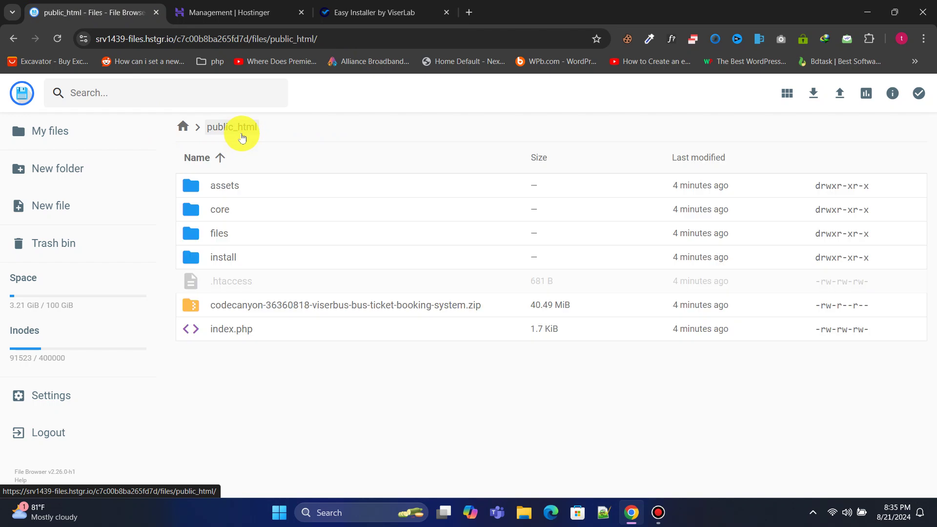
{"action": "left_click", "coordinate": [243, 264]}
{"action": "right_click", "coordinate": [243, 264]}
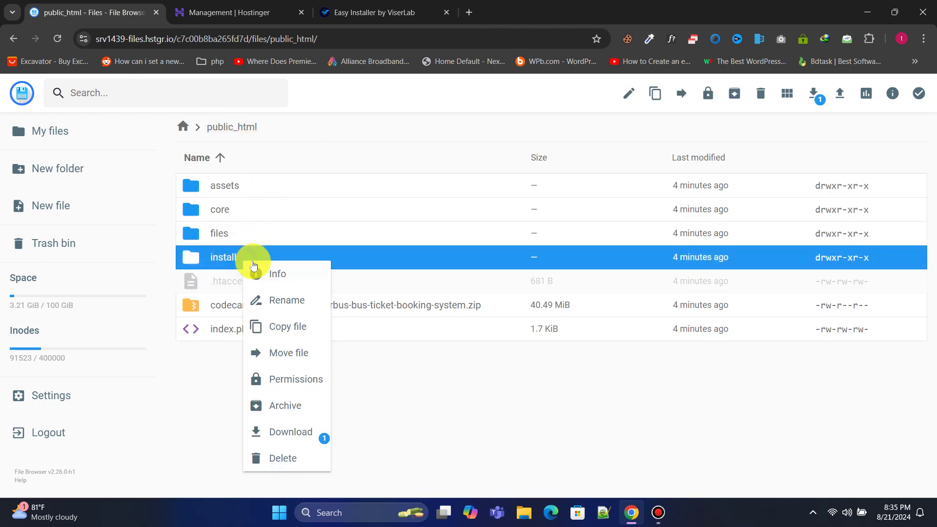
{"action": "left_click", "coordinate": [299, 454]}
{"action": "left_click", "coordinate": [560, 308]}
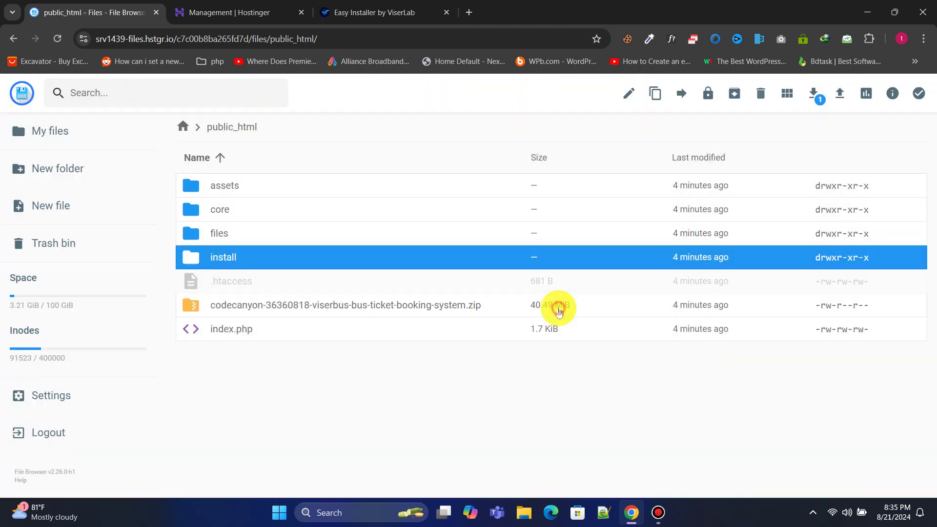
{"action": "left_click", "coordinate": [386, 5]}
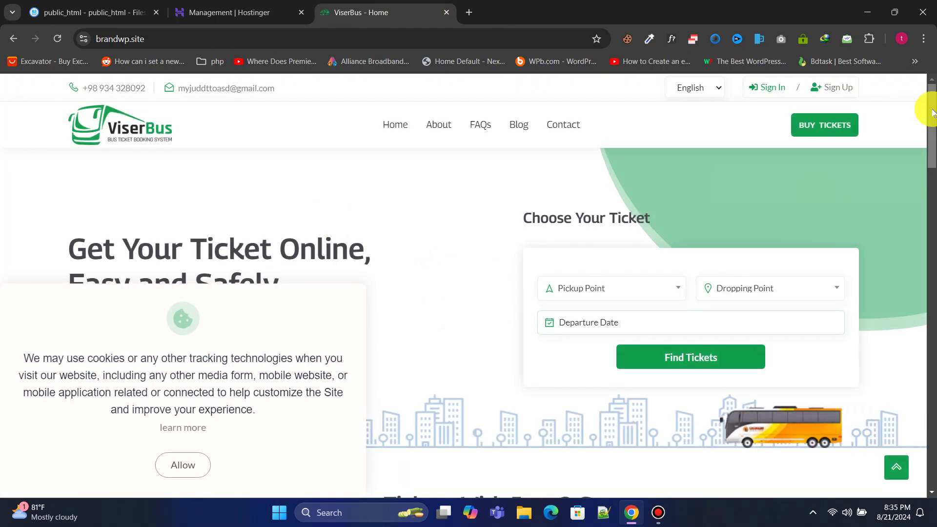
Step: Accept the site's cookie notice and open the Book Ticket page, which shows no trips available
{"action": "left_click_drag", "start_coordinate": [933, 113], "coordinate": [933, 235]}
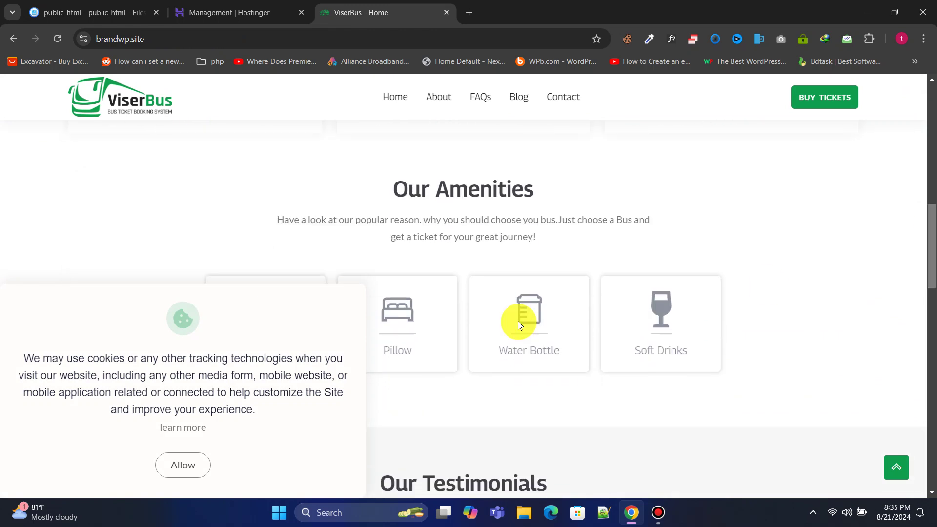
{"action": "left_click", "coordinate": [180, 461]}
{"action": "left_click_drag", "start_coordinate": [931, 307], "coordinate": [933, 113]}
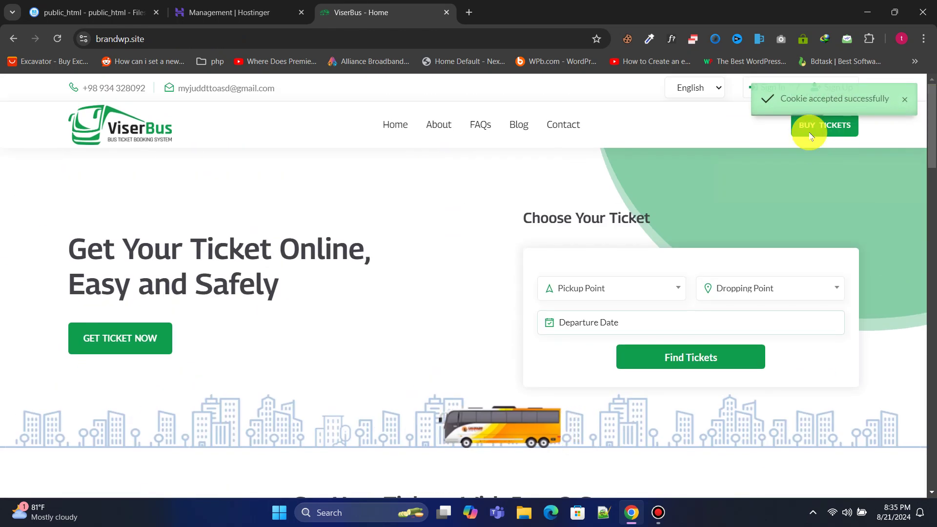
{"action": "left_click", "coordinate": [836, 129]}
{"action": "left_click_drag", "start_coordinate": [933, 204], "coordinate": [927, 97]}
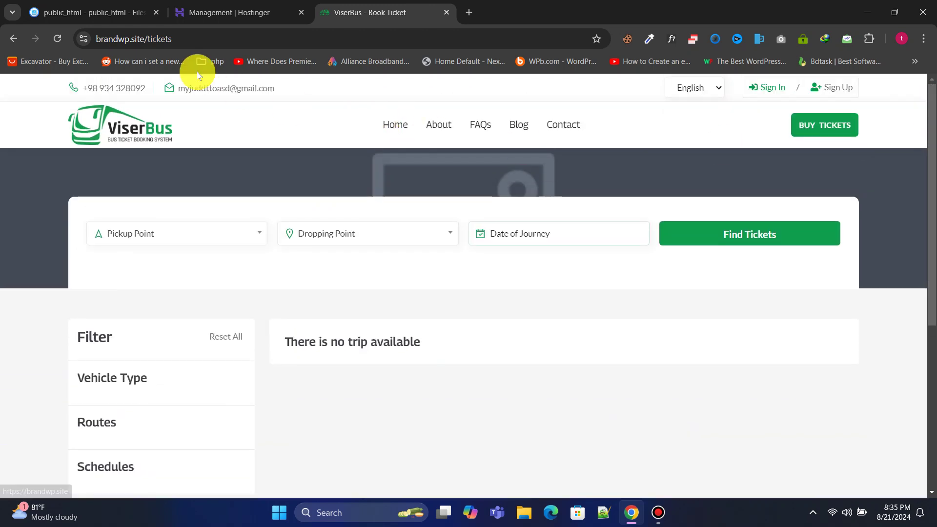
{"action": "left_click", "coordinate": [153, 39]}
Step: Go to brandwp.site/admin and log in with the admin username and password
{"action": "double_click", "coordinate": [148, 39]}
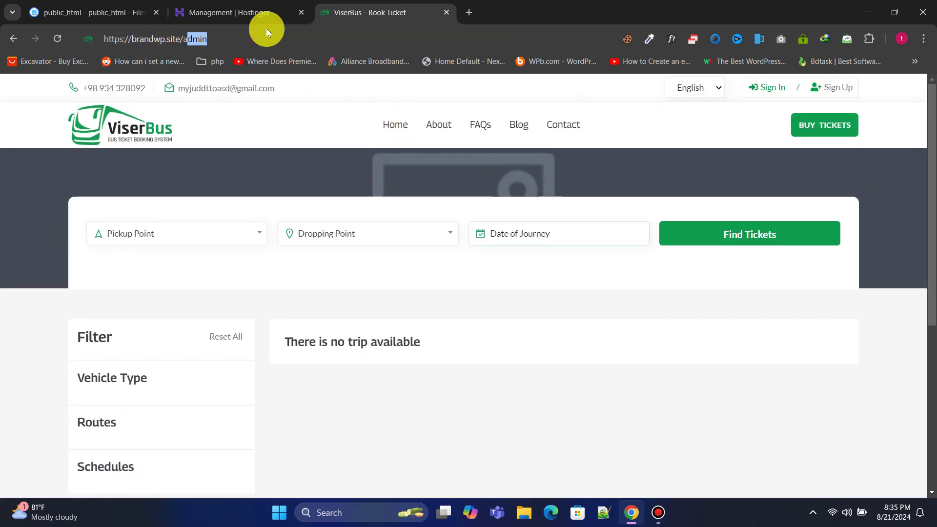
{"action": "type", "text": "admin"}
{"action": "key", "text": "Return"}
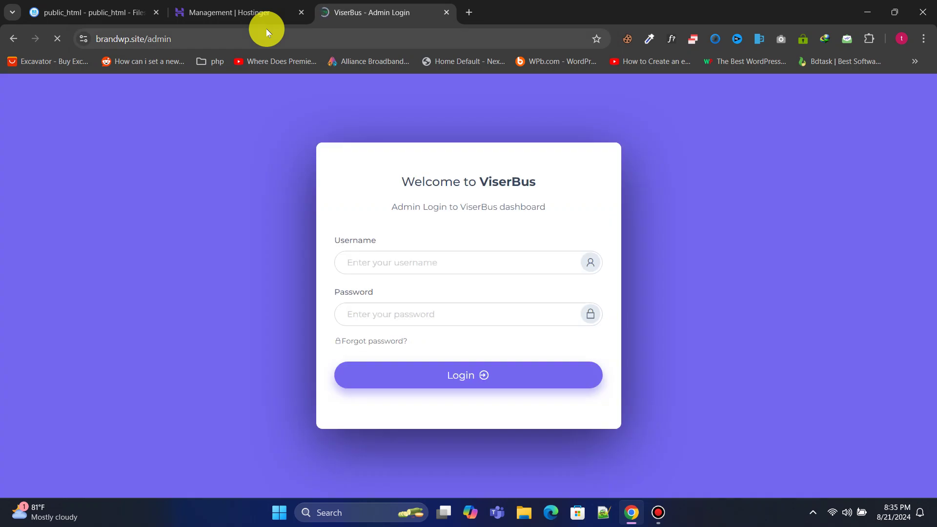
{"action": "left_click", "coordinate": [395, 267]}
{"action": "type", "text": "admin"}
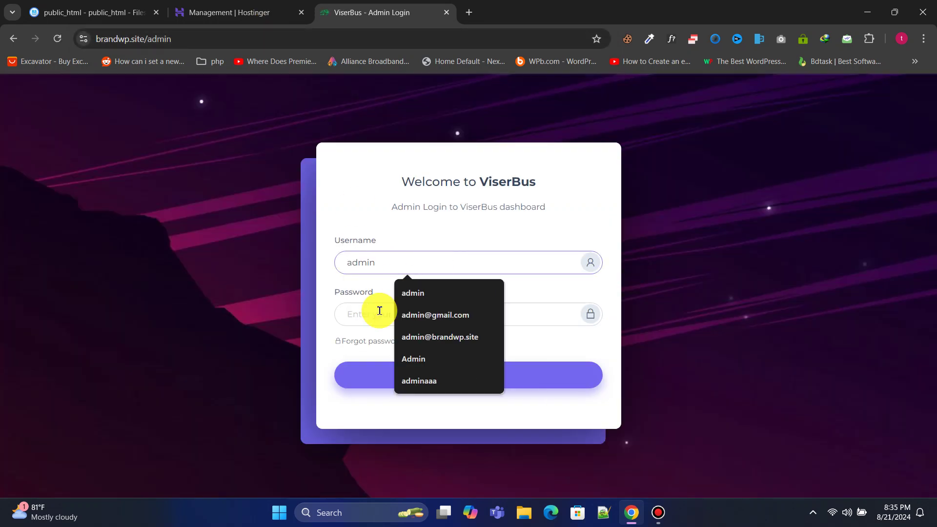
{"action": "left_click", "coordinate": [379, 311]}
{"action": "type", "text": "ad"}
{"action": "left_click", "coordinate": [471, 386]}
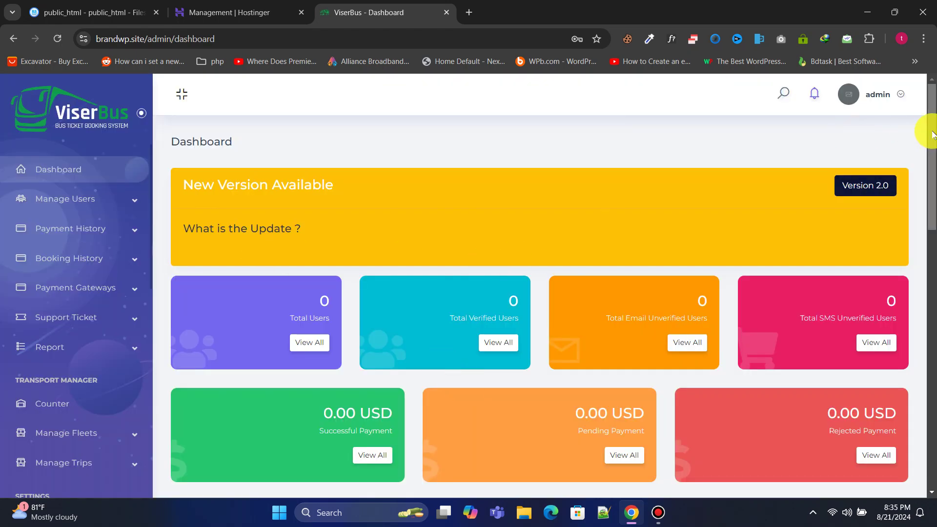
Step: Browse the dashboard, briefly expanding Booking History and the admin account options
{"action": "left_click_drag", "start_coordinate": [930, 125], "coordinate": [931, 52]}
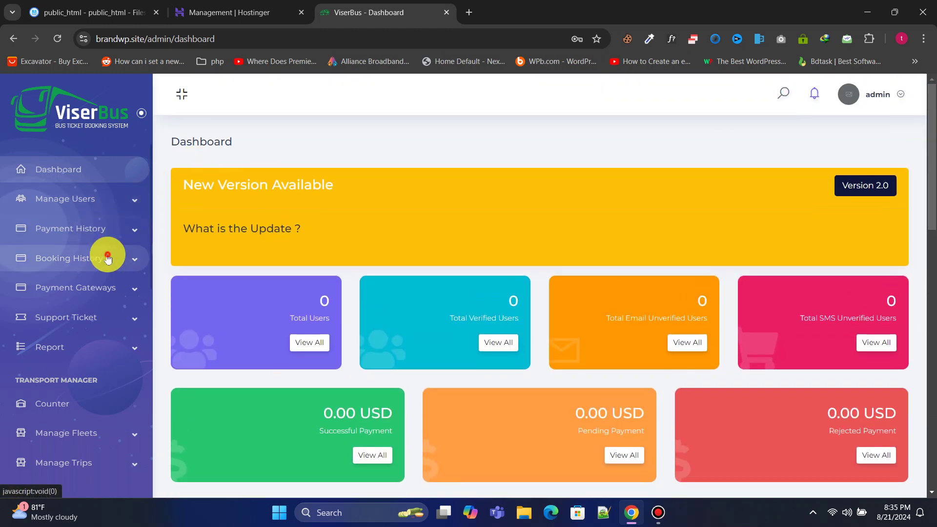
{"action": "left_click", "coordinate": [131, 258]}
{"action": "left_click", "coordinate": [101, 255]}
{"action": "scroll", "coordinate": [96, 286], "scroll_direction": "down", "scroll_amount": 10}
{"action": "scroll", "coordinate": [100, 291], "scroll_direction": "down", "scroll_amount": 4}
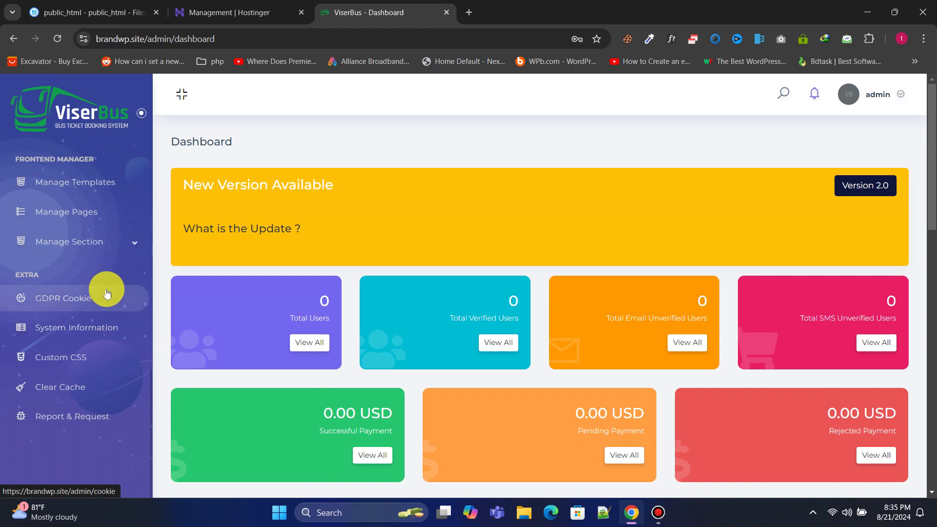
{"action": "scroll", "coordinate": [96, 392], "scroll_direction": "up", "scroll_amount": 12}
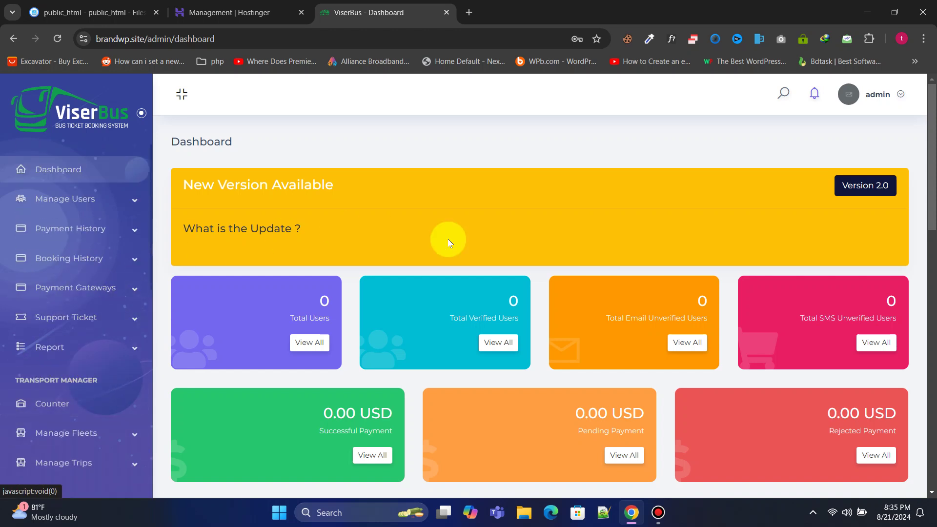
{"action": "left_click", "coordinate": [906, 99]}
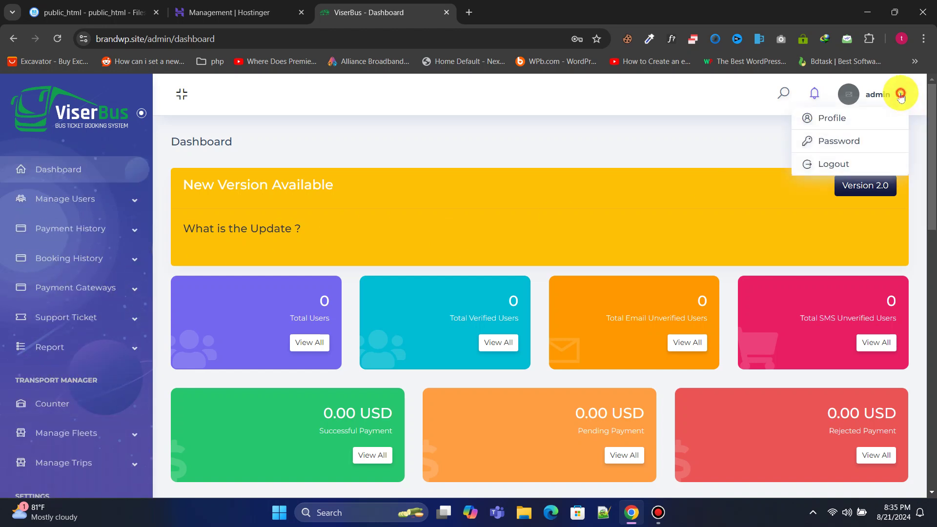
{"action": "left_click", "coordinate": [906, 98]}
{"action": "left_click_drag", "start_coordinate": [930, 146], "coordinate": [928, 209]}
{"action": "left_click_drag", "start_coordinate": [928, 209], "coordinate": [930, 288]}
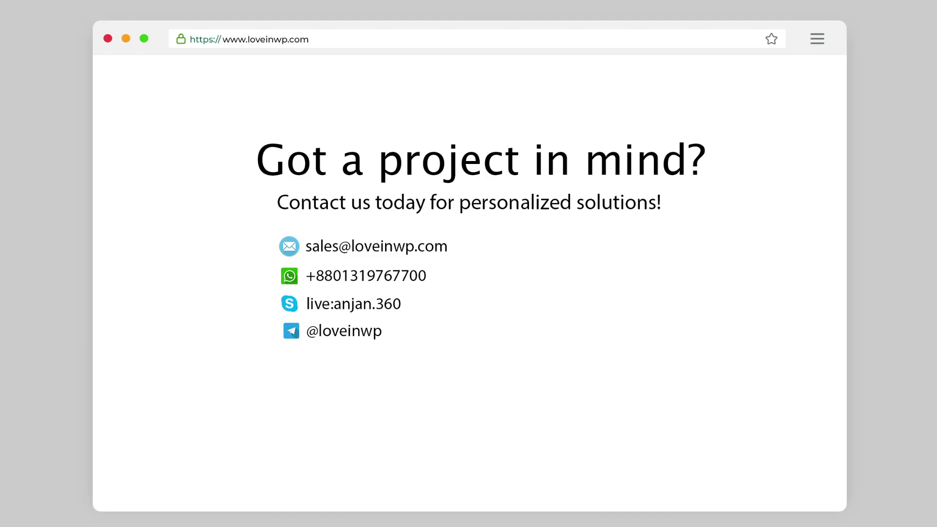